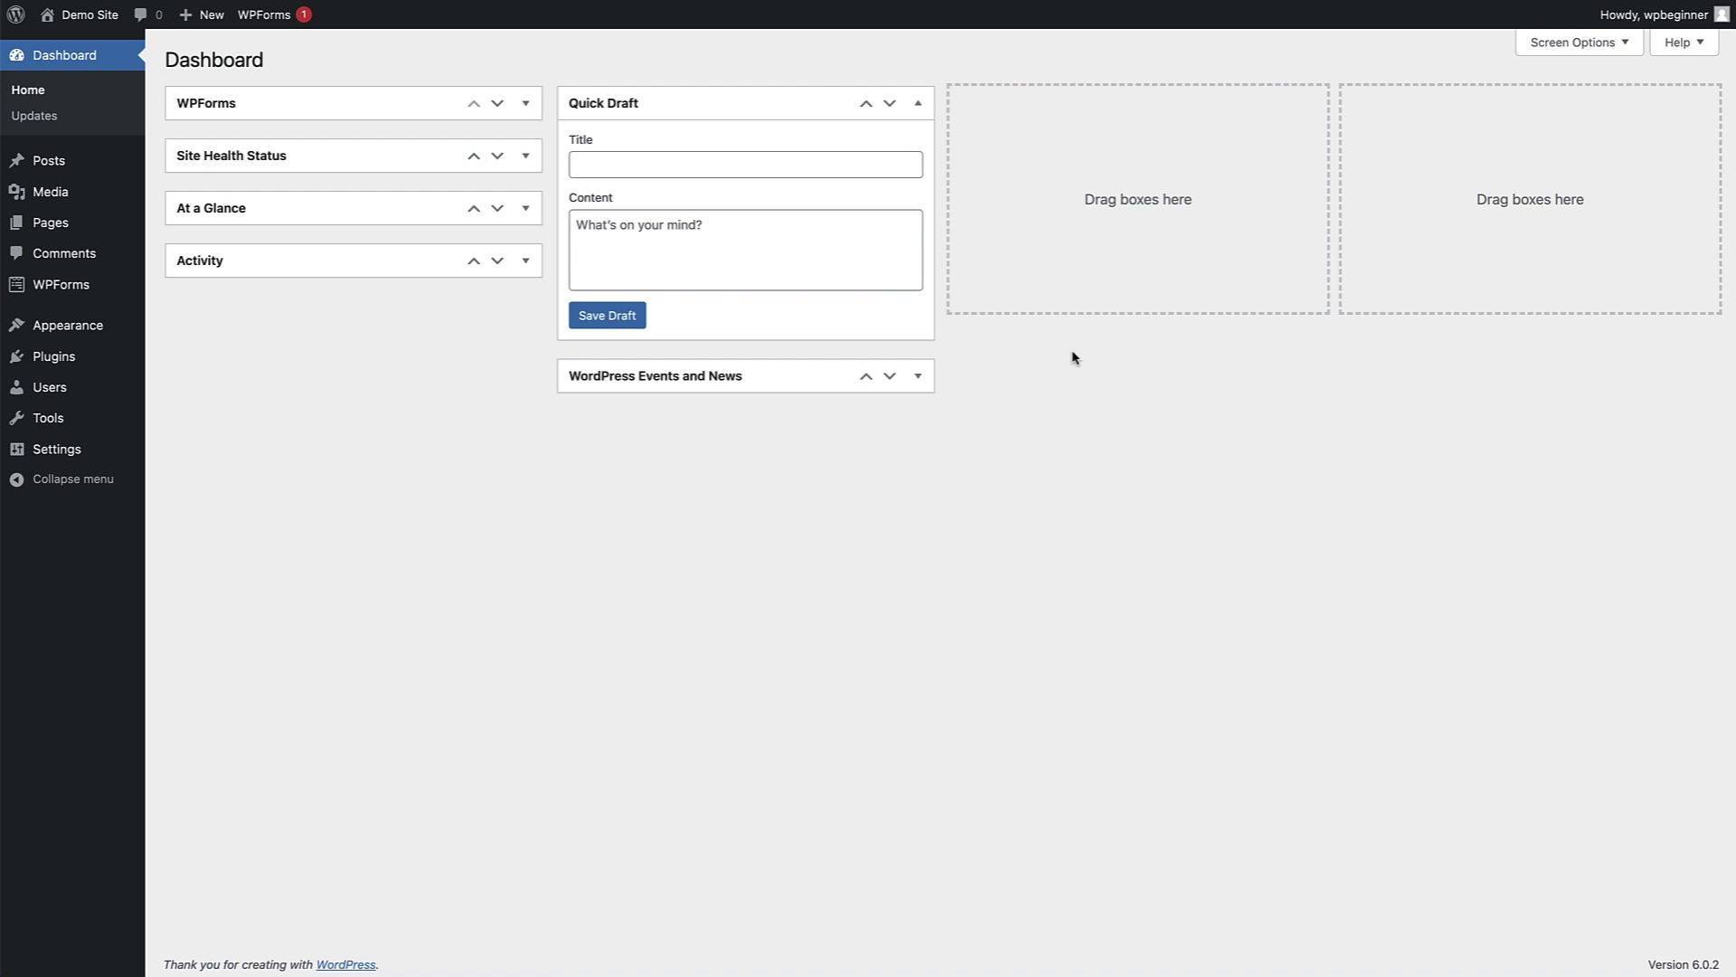
Find the WPCode – Insert Headers and Footers + Custom Code Snippets plugin by searching for "wpcode", then install and activate it.
{"action": "mouse_move", "coordinate": [91, 363]}
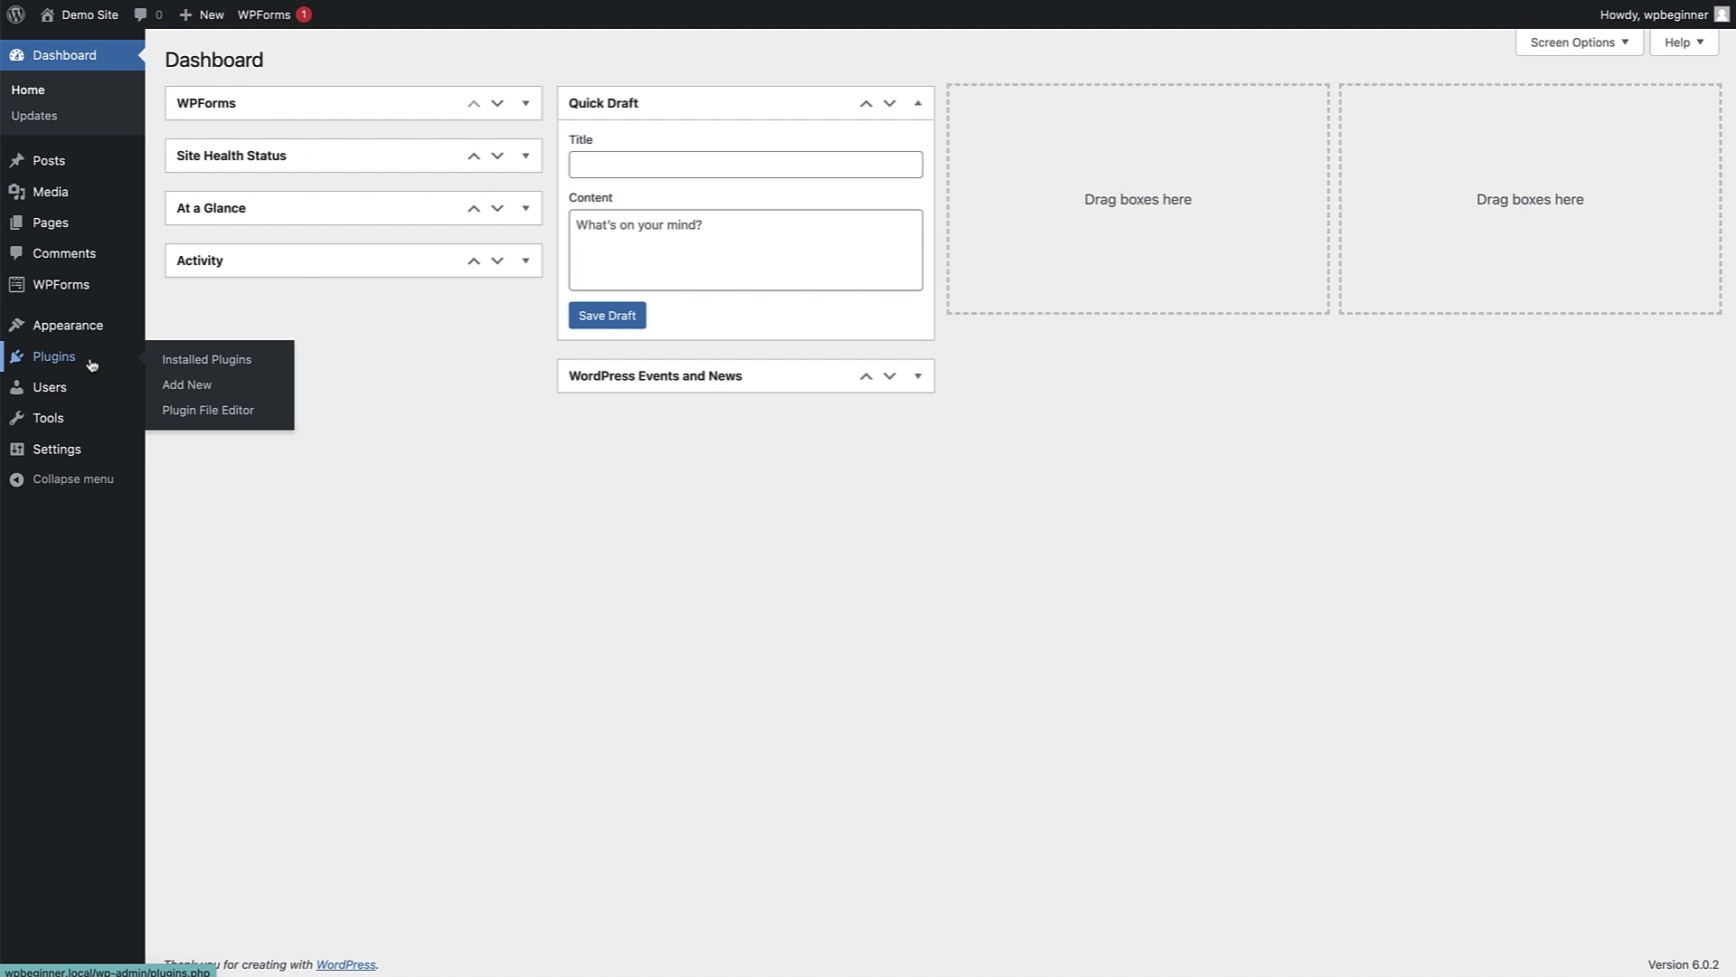
{"action": "left_click", "coordinate": [186, 385]}
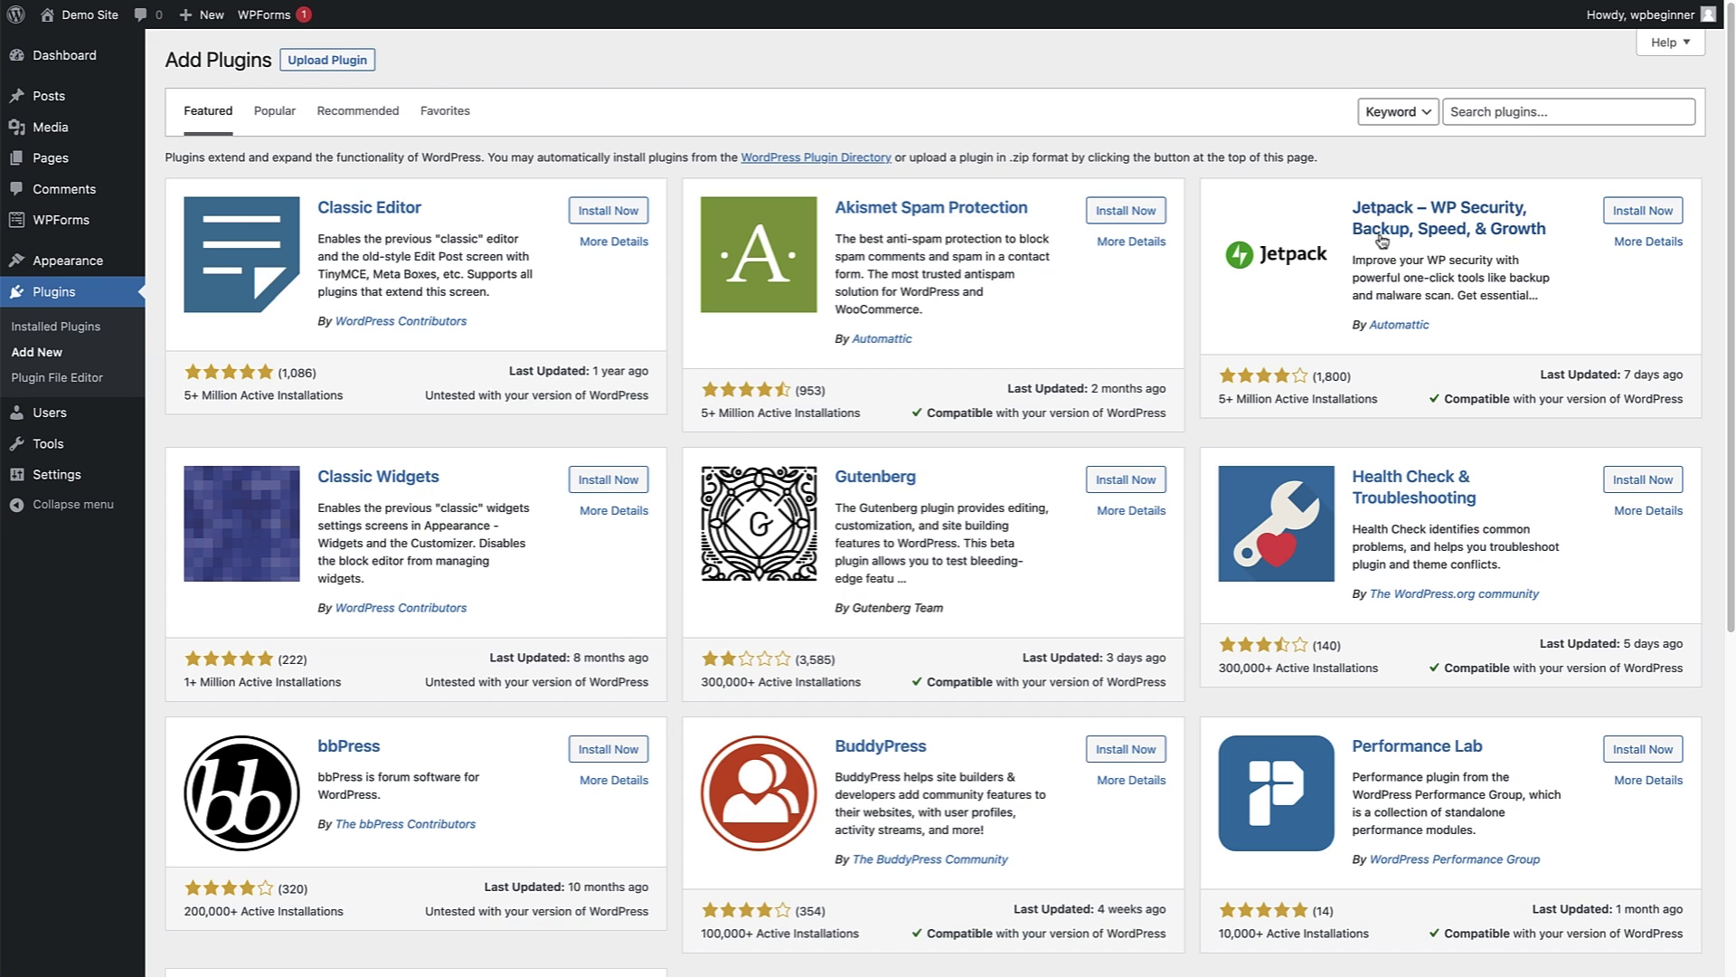
{"action": "left_click", "coordinate": [1535, 113]}
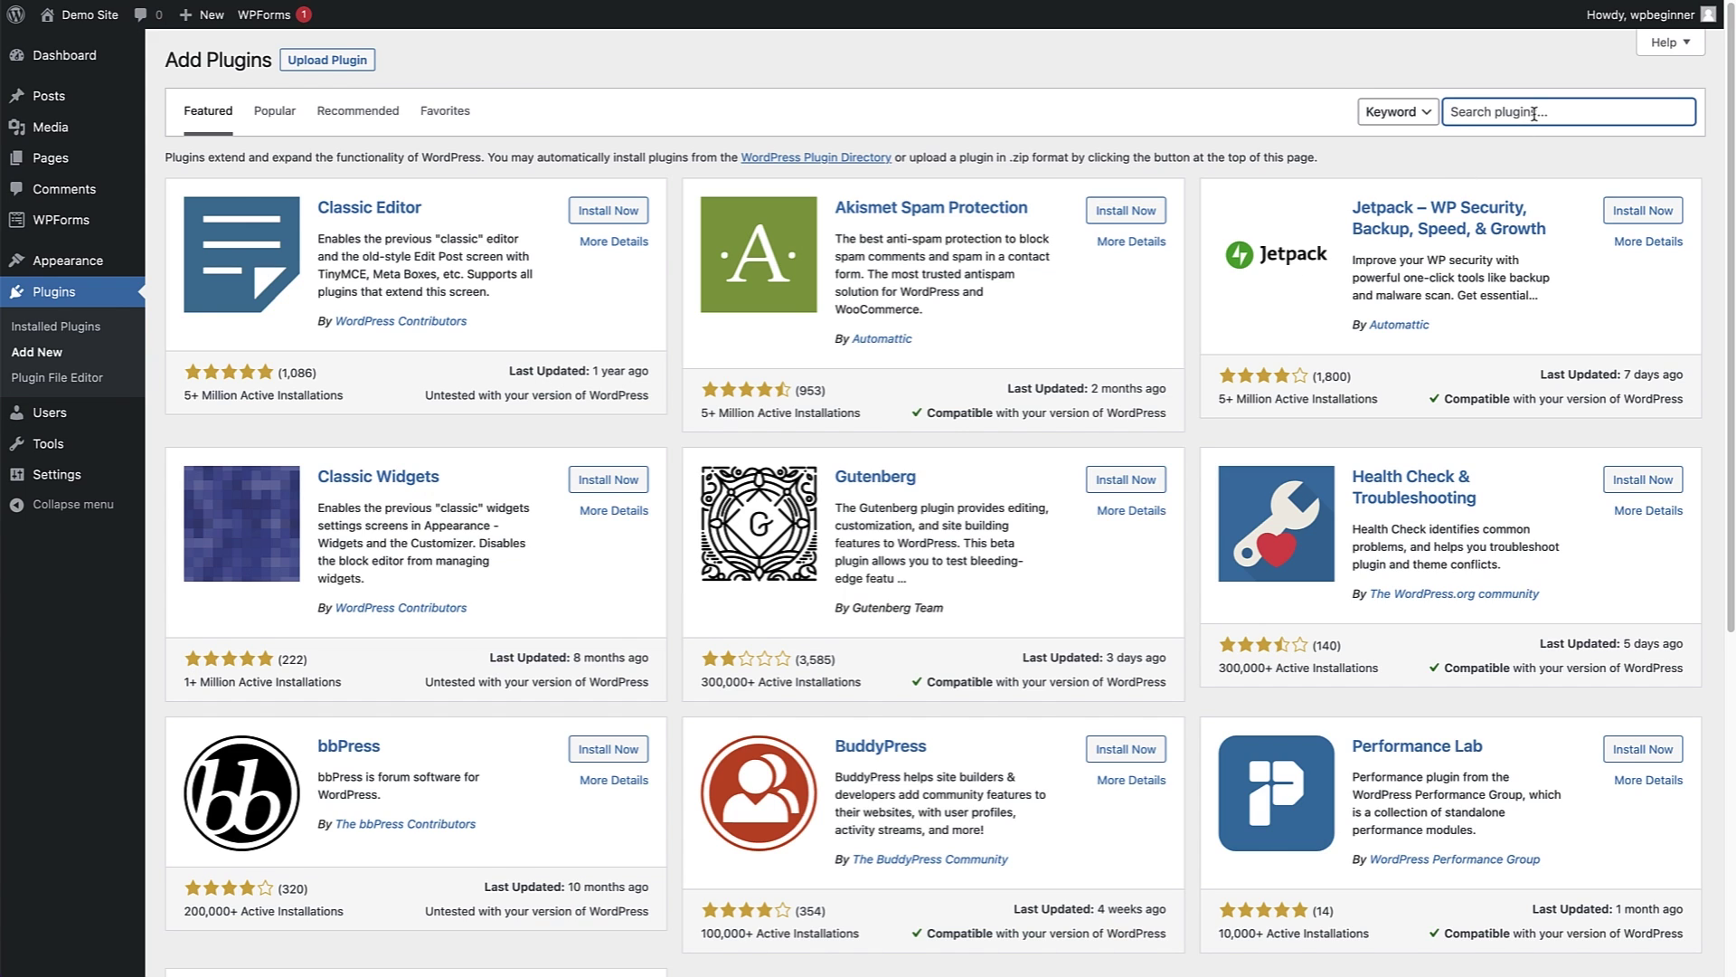
{"action": "type", "text": "wpcode"}
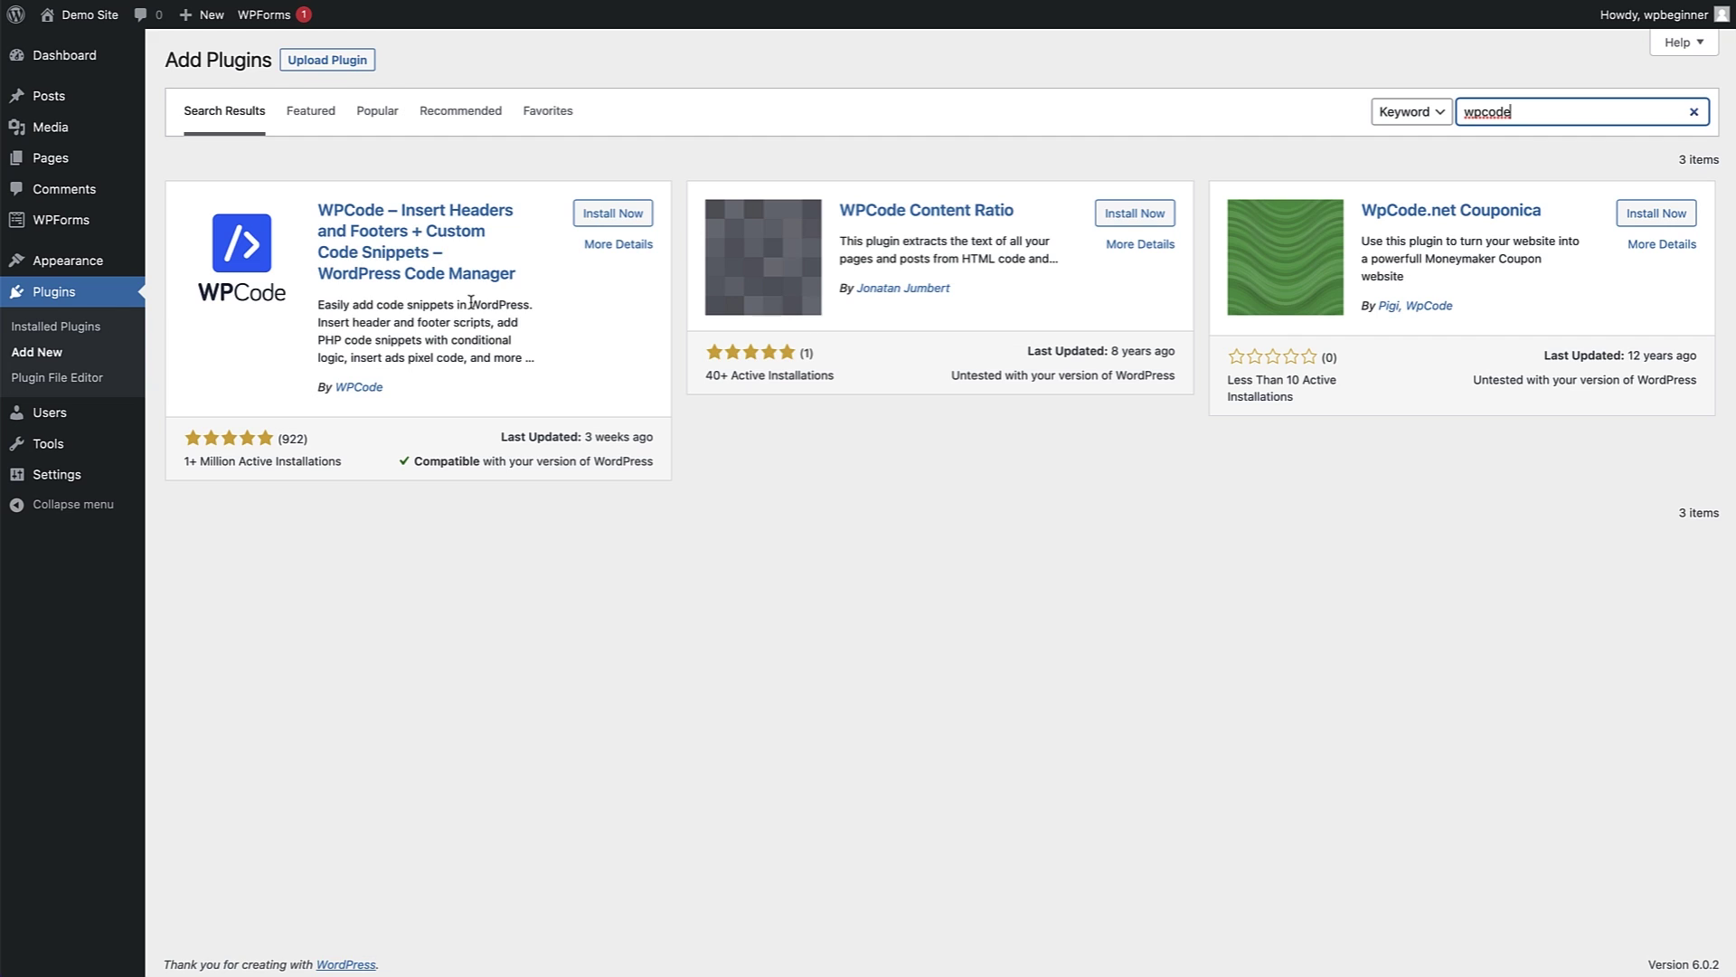
{"action": "left_click", "coordinate": [594, 217]}
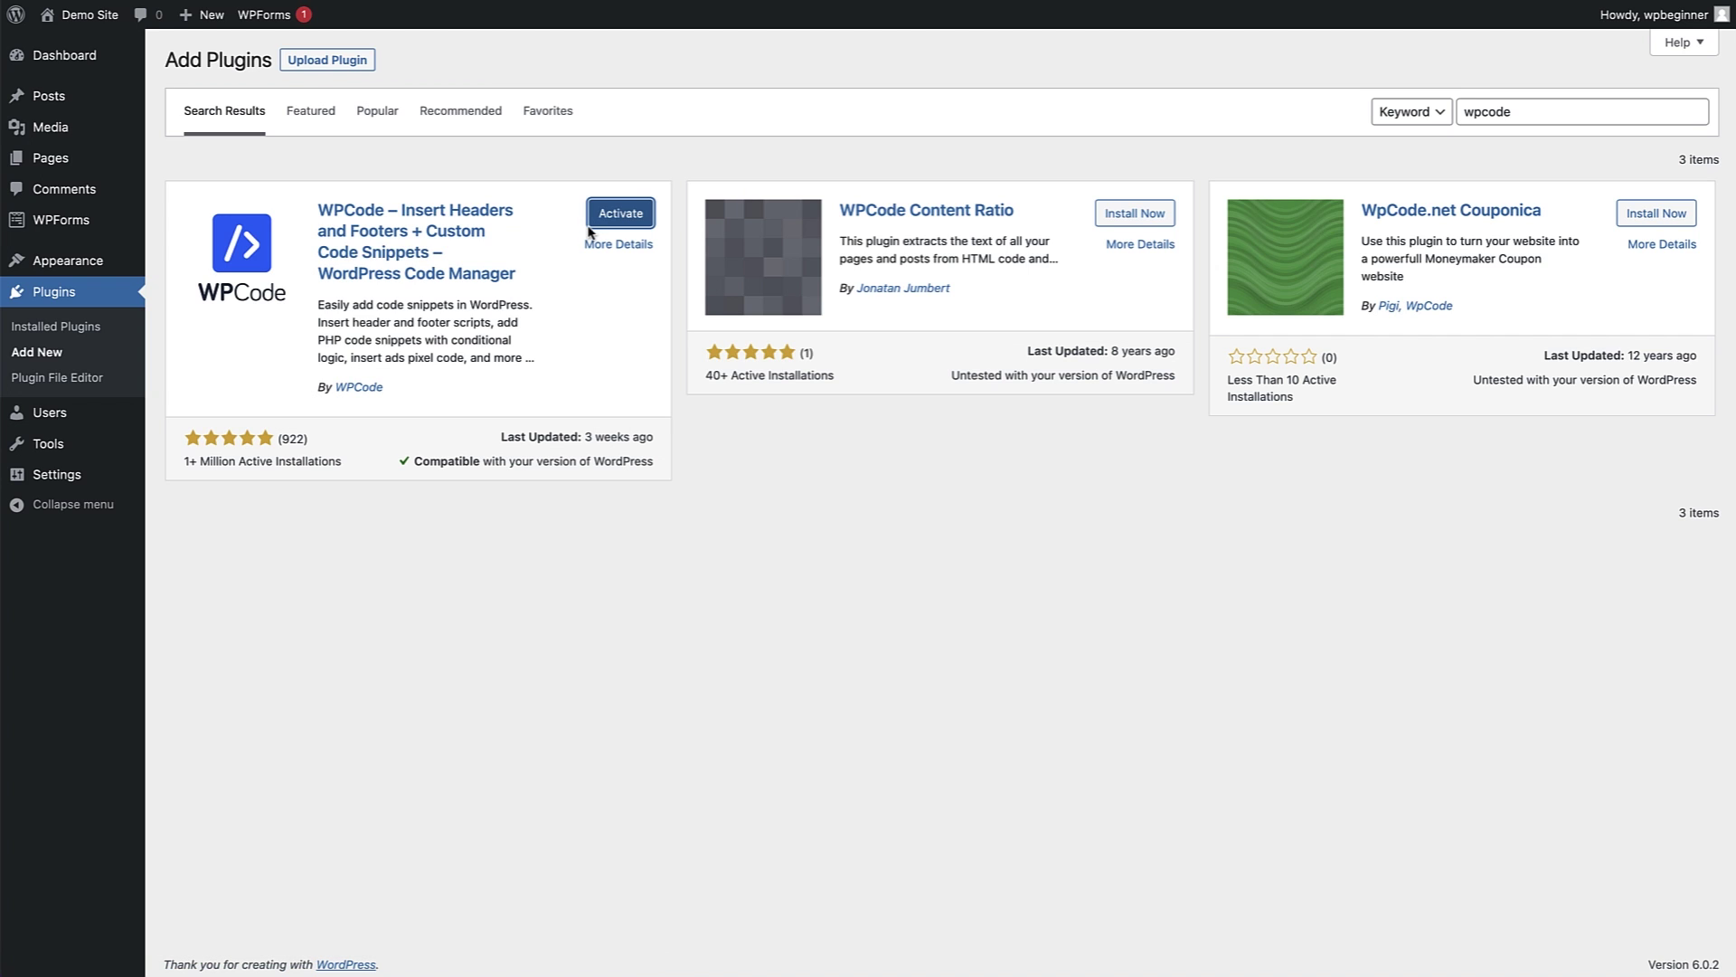
{"action": "left_click", "coordinate": [622, 217]}
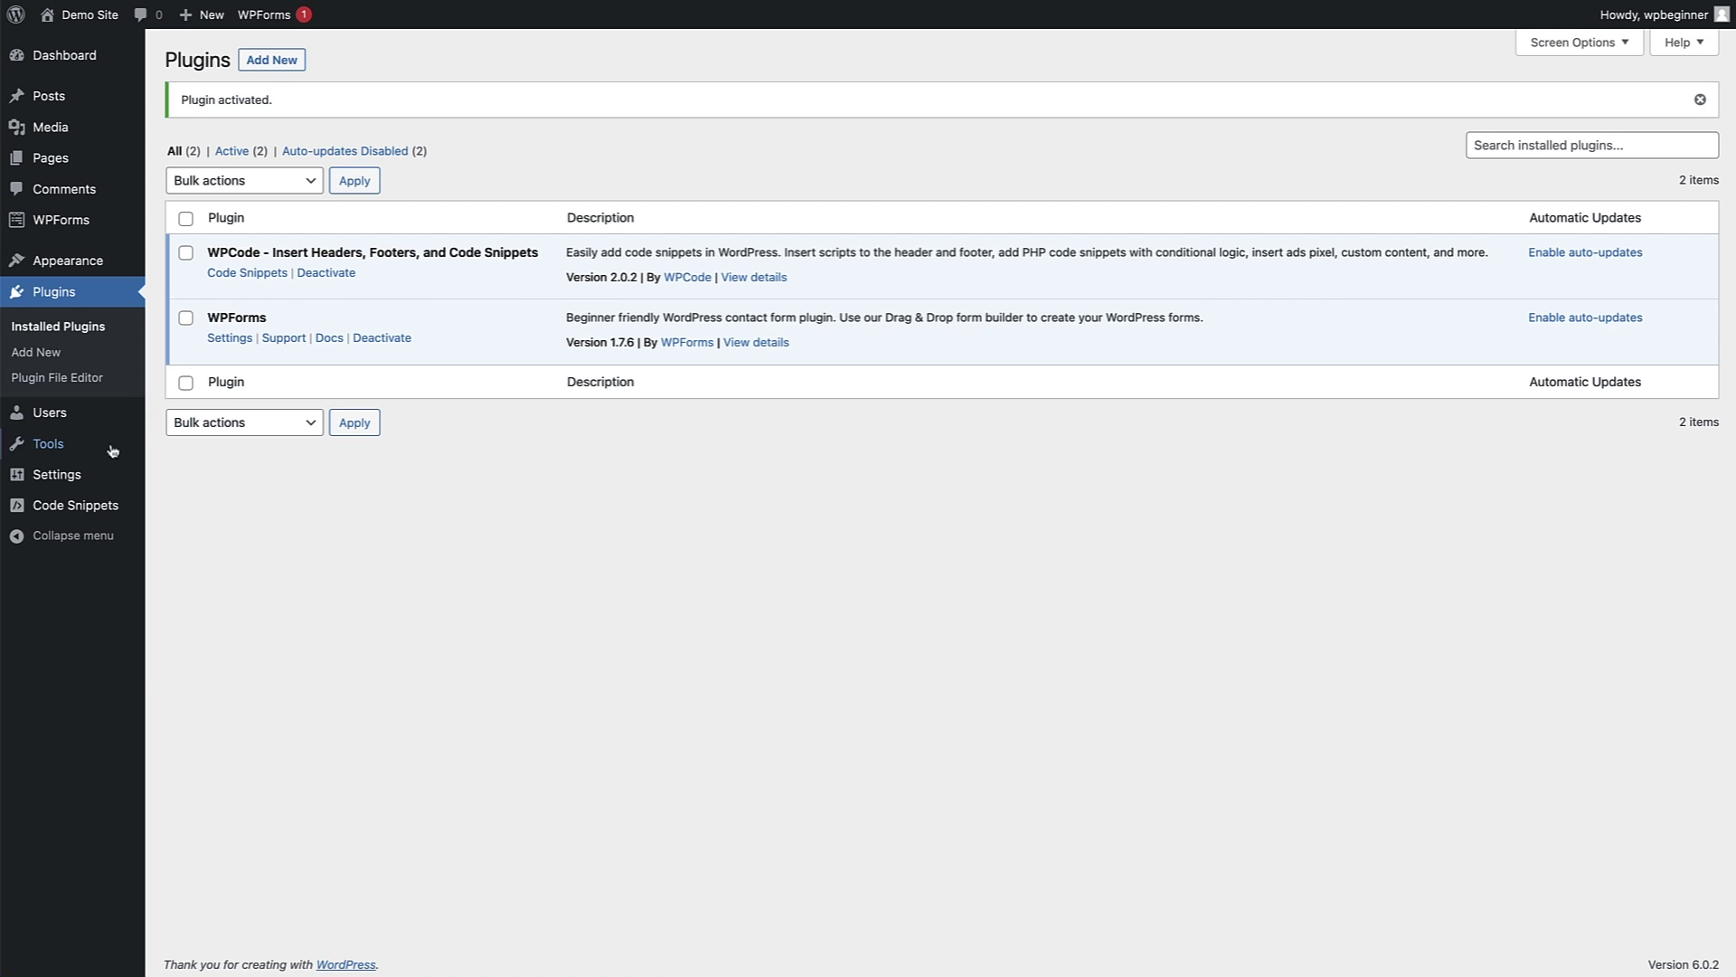
Create a new code snippet from the blank "Add Your Custom Code (New Snippet)" option.
{"action": "mouse_move", "coordinate": [58, 508]}
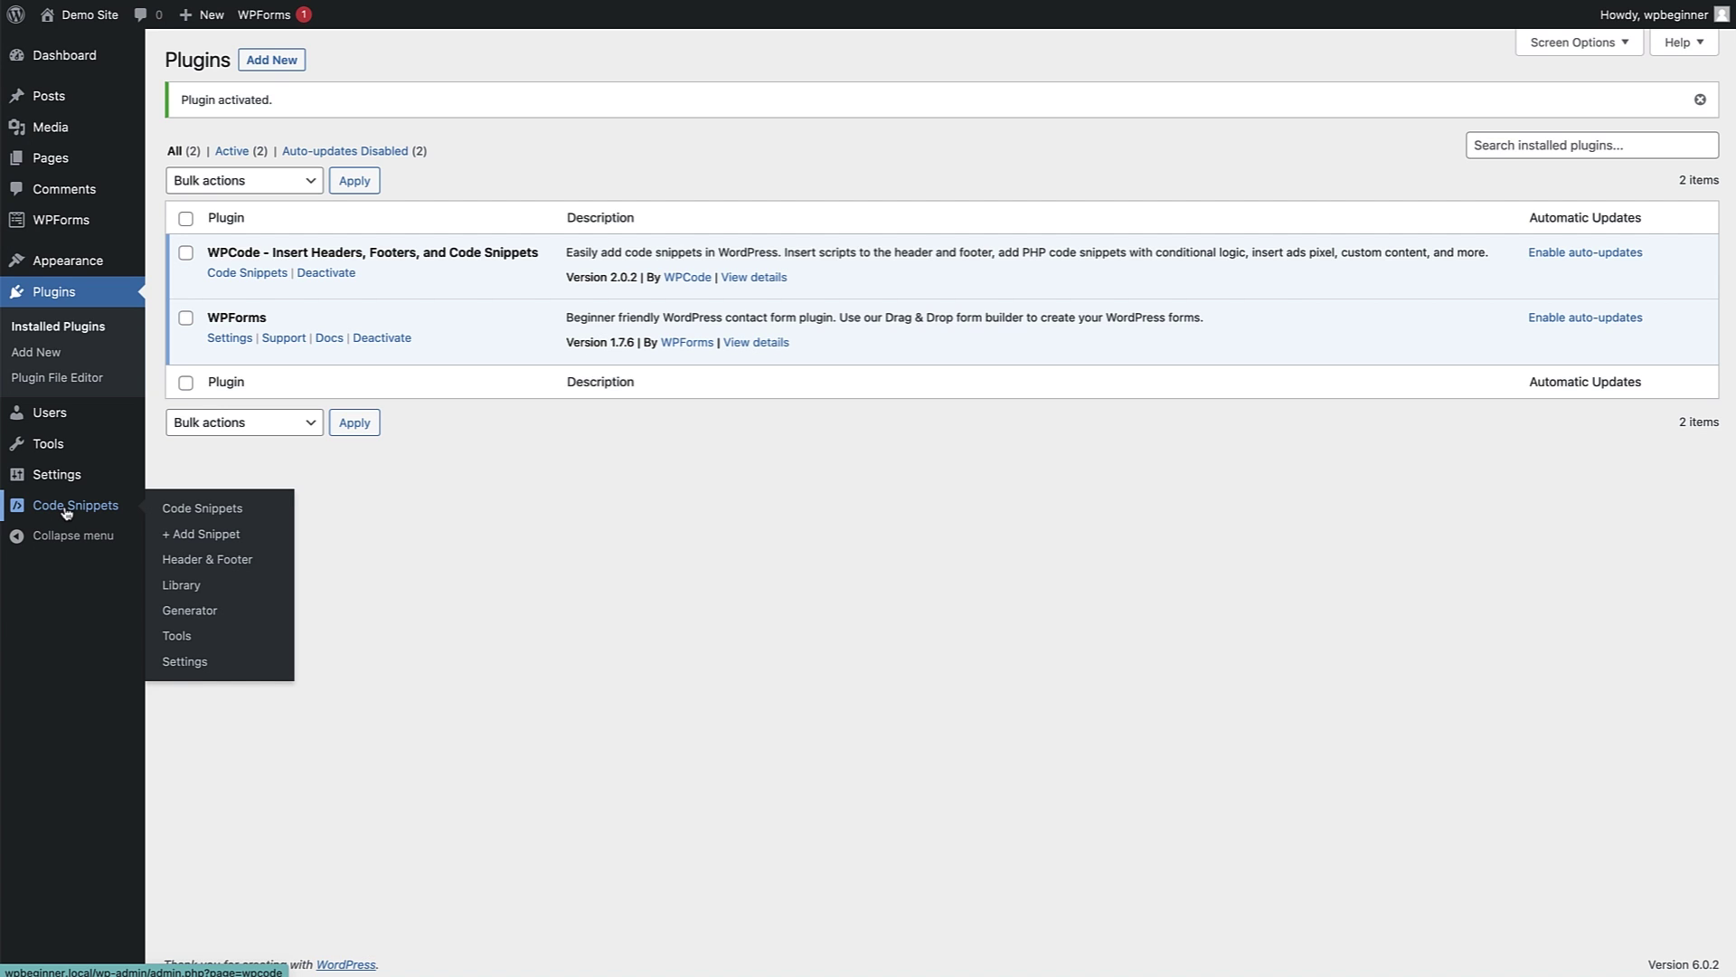
{"action": "left_click", "coordinate": [66, 512]}
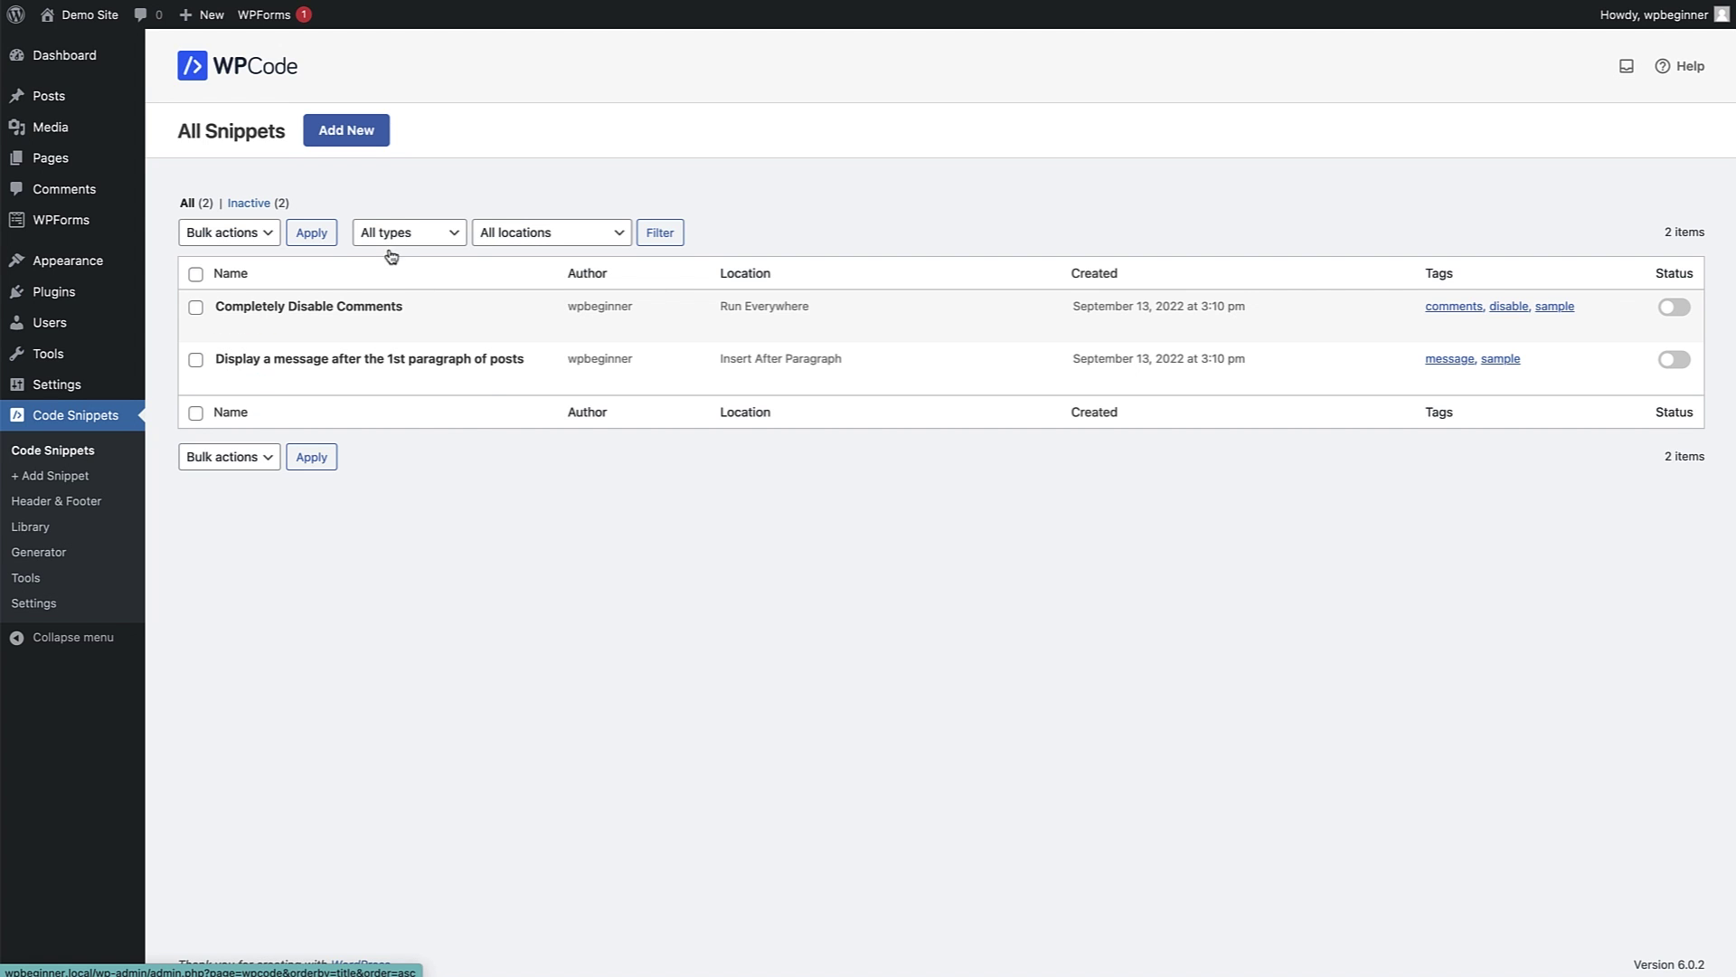
{"action": "left_click", "coordinate": [350, 132]}
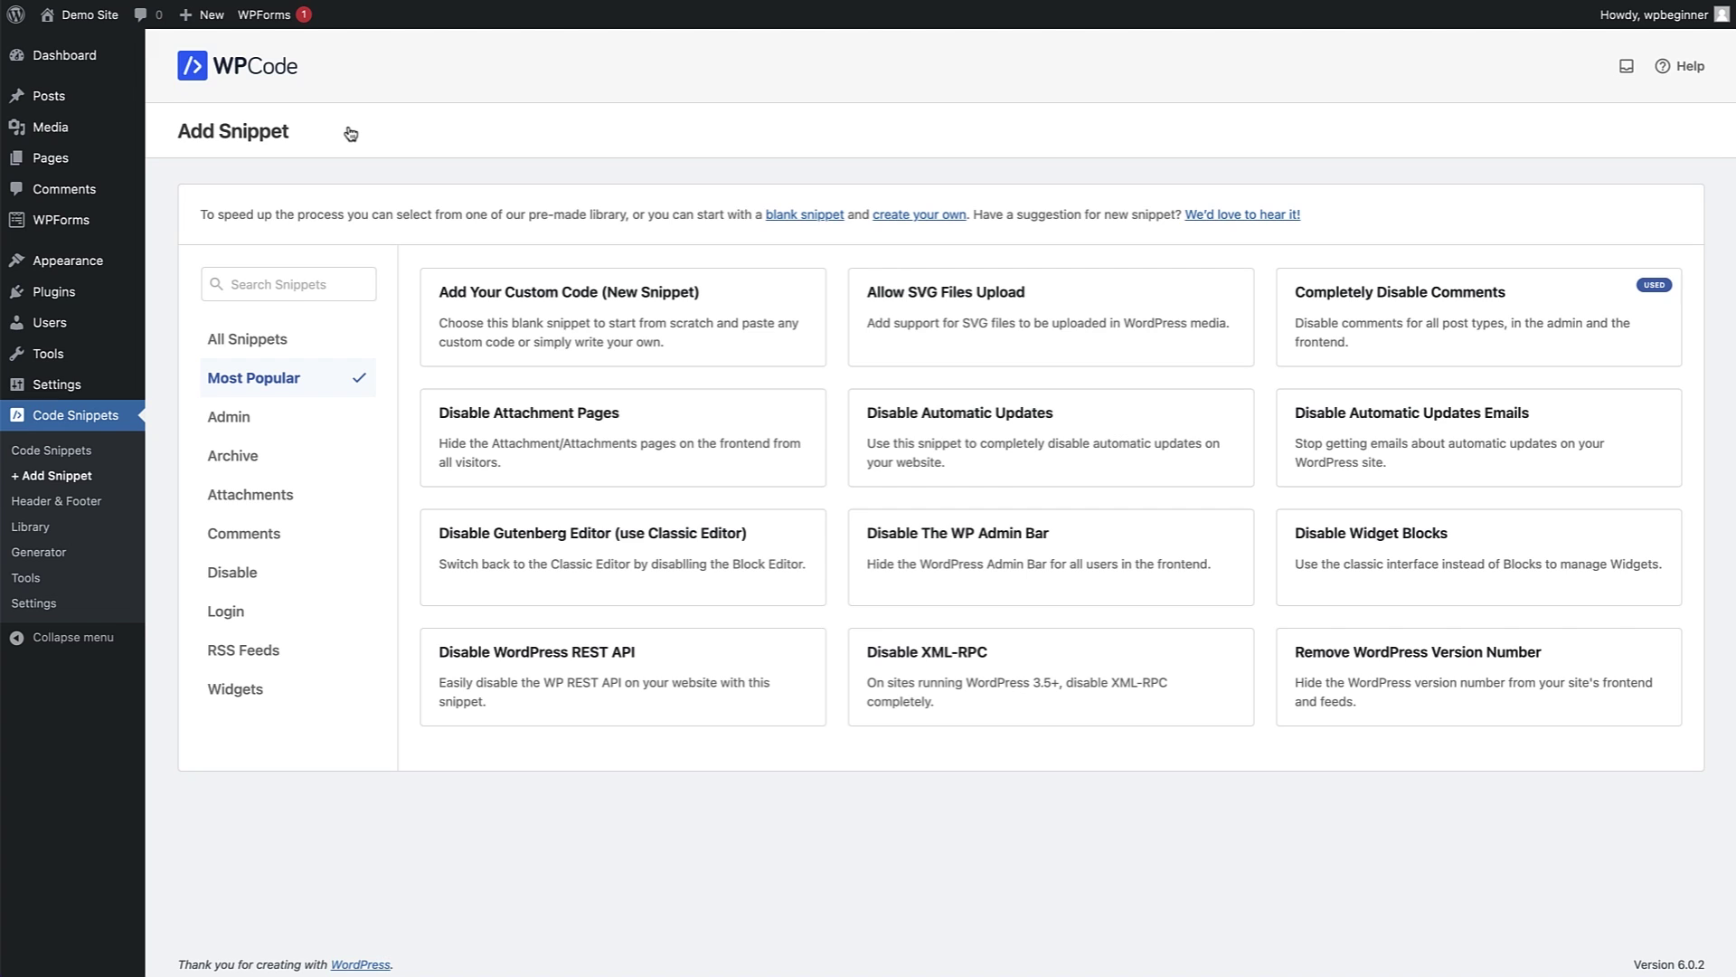
{"action": "mouse_move", "coordinate": [559, 468]}
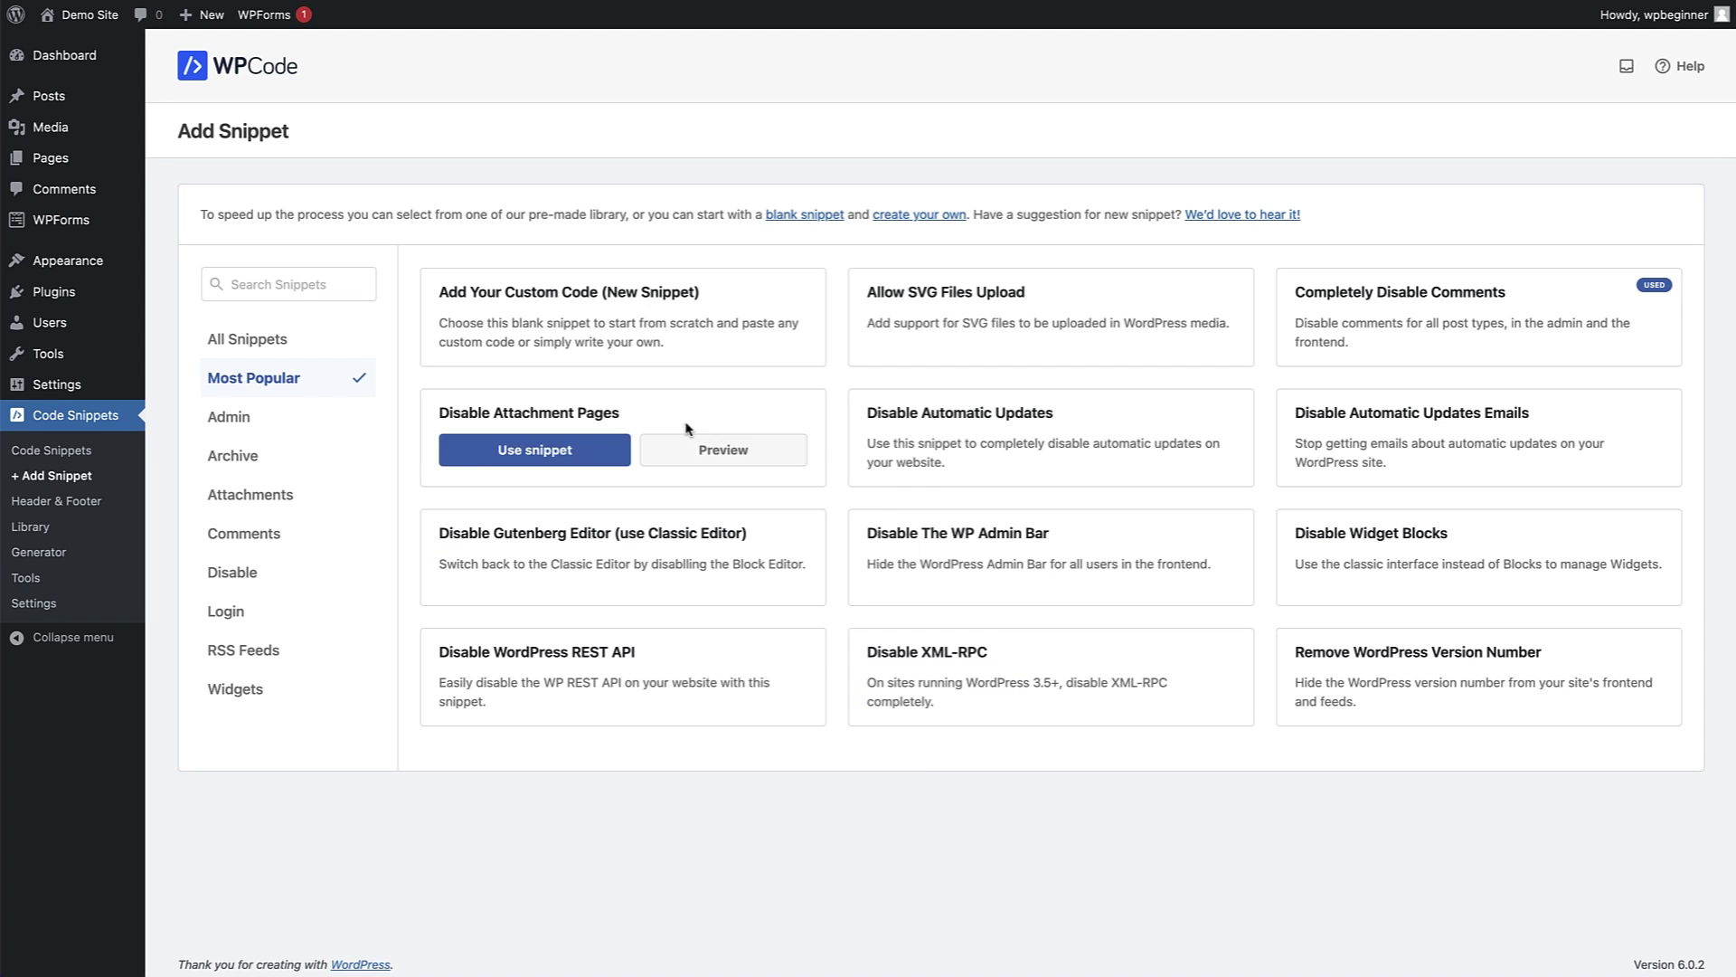
{"action": "mouse_move", "coordinate": [601, 333]}
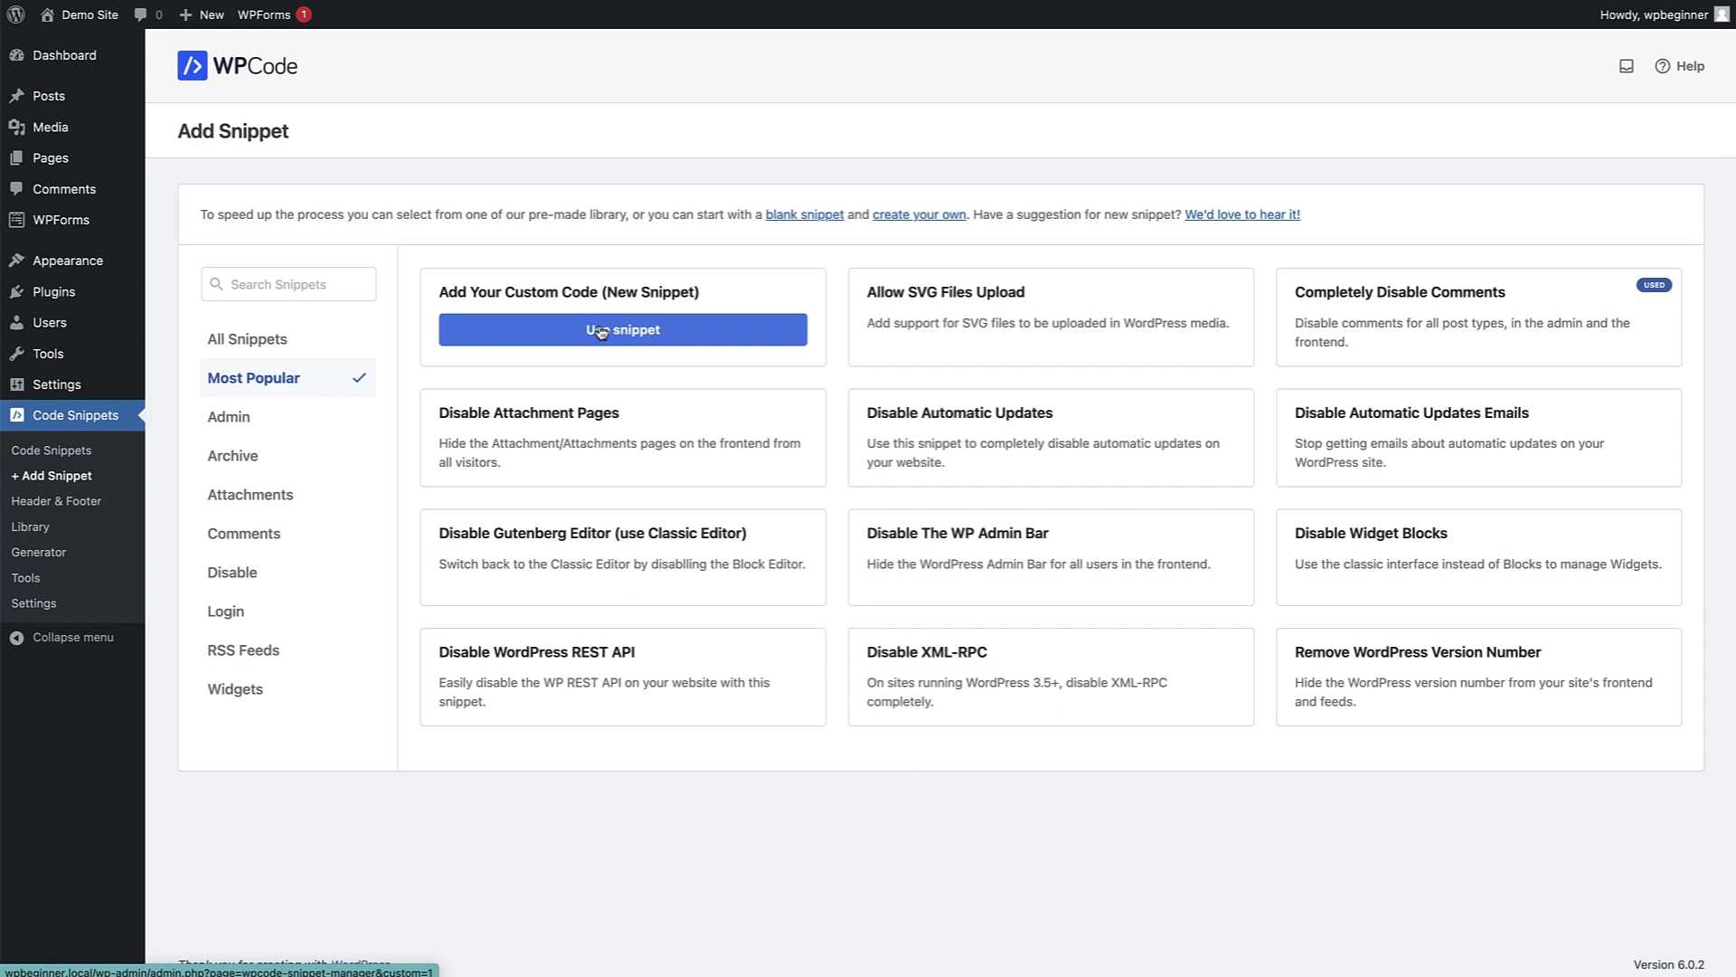
{"action": "left_click", "coordinate": [601, 332]}
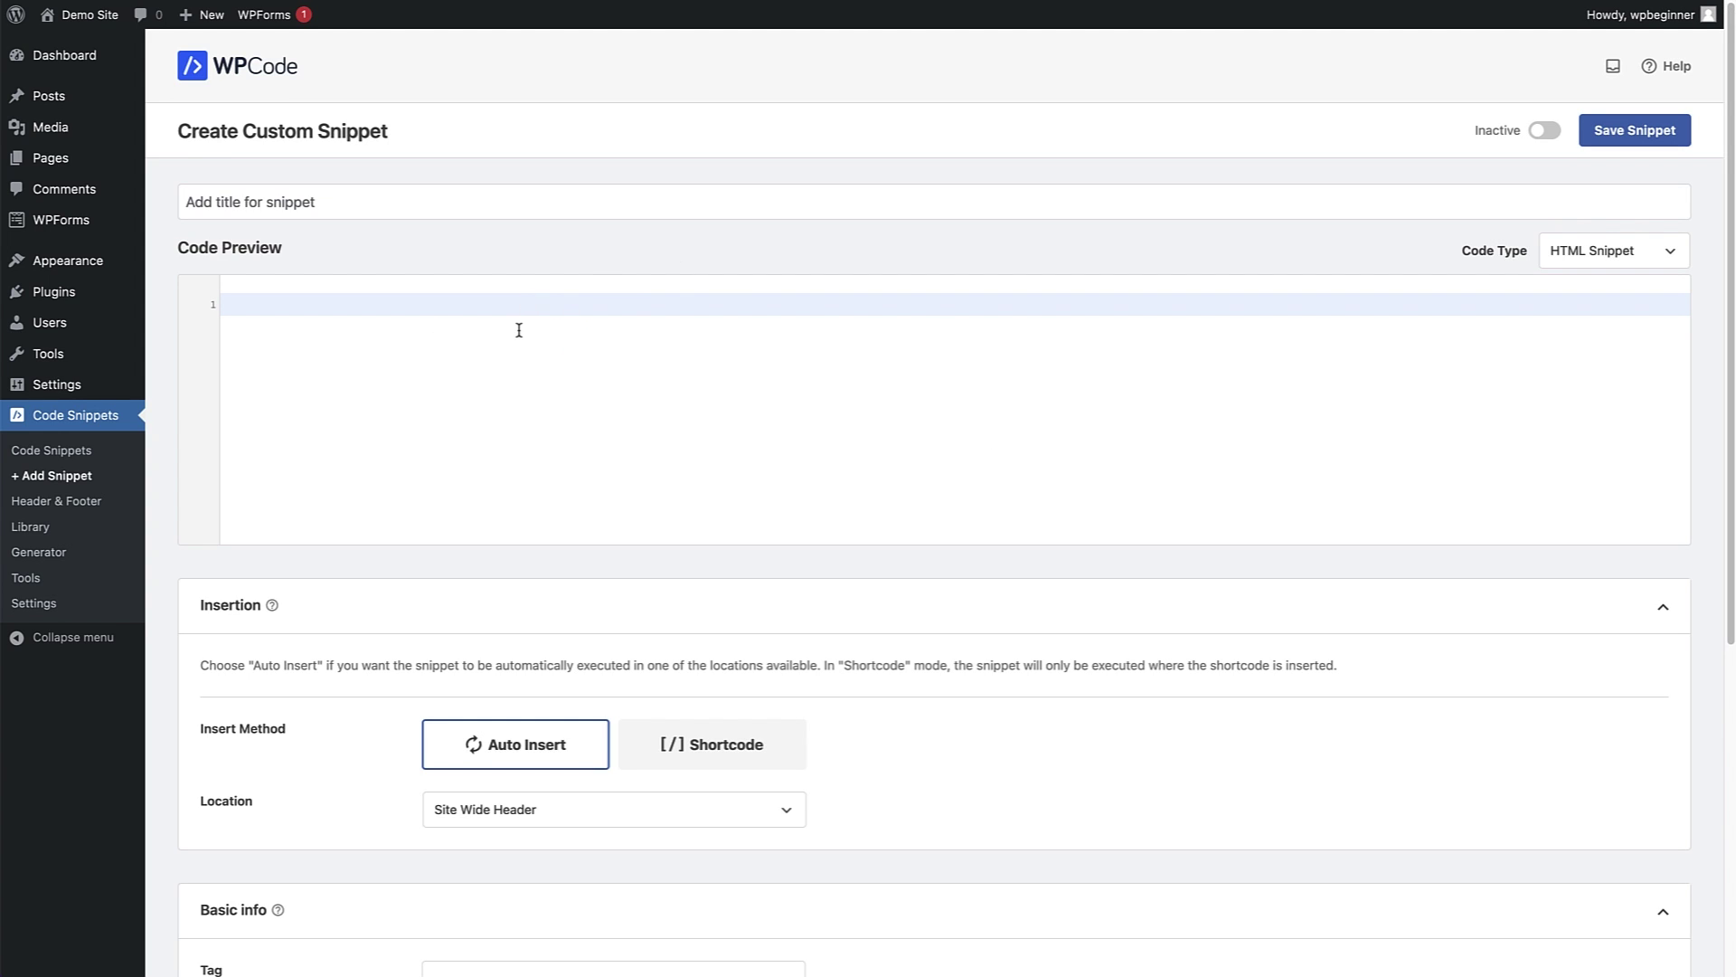
Title the snippet "Custom Post Type", set it to active and choose PHP Snippet as the code type.
{"action": "left_click", "coordinate": [281, 204]}
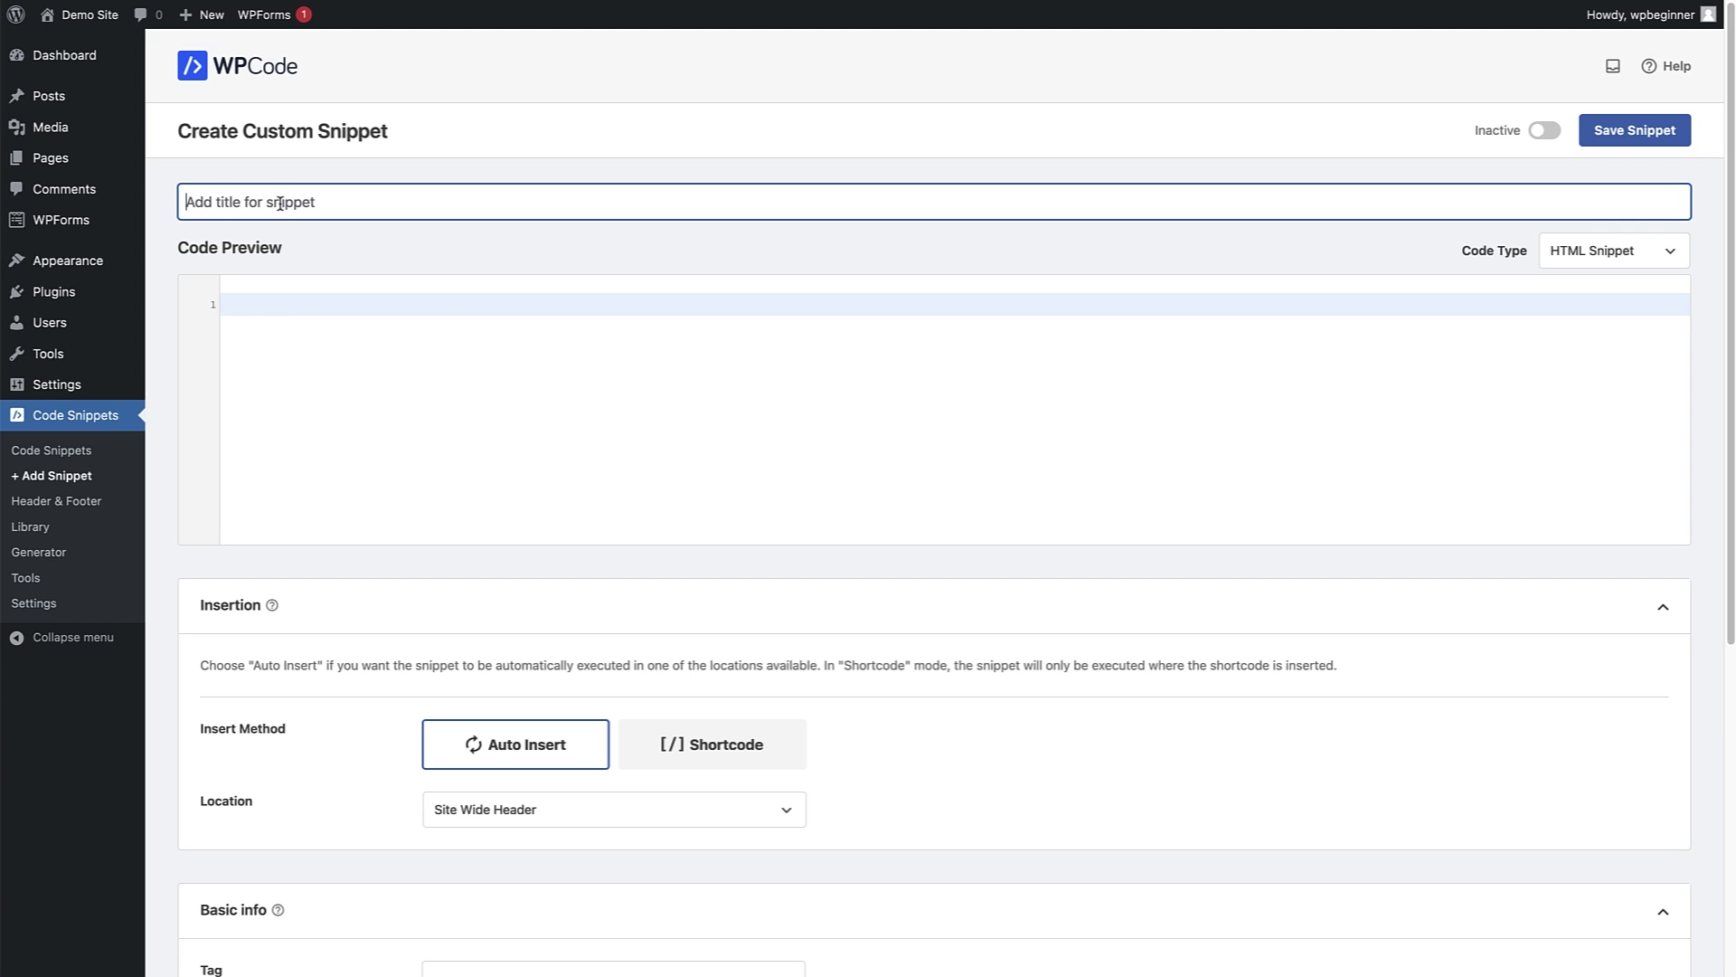
{"action": "type", "text": "Custom Post Type"}
{"action": "left_click", "coordinate": [1546, 131]}
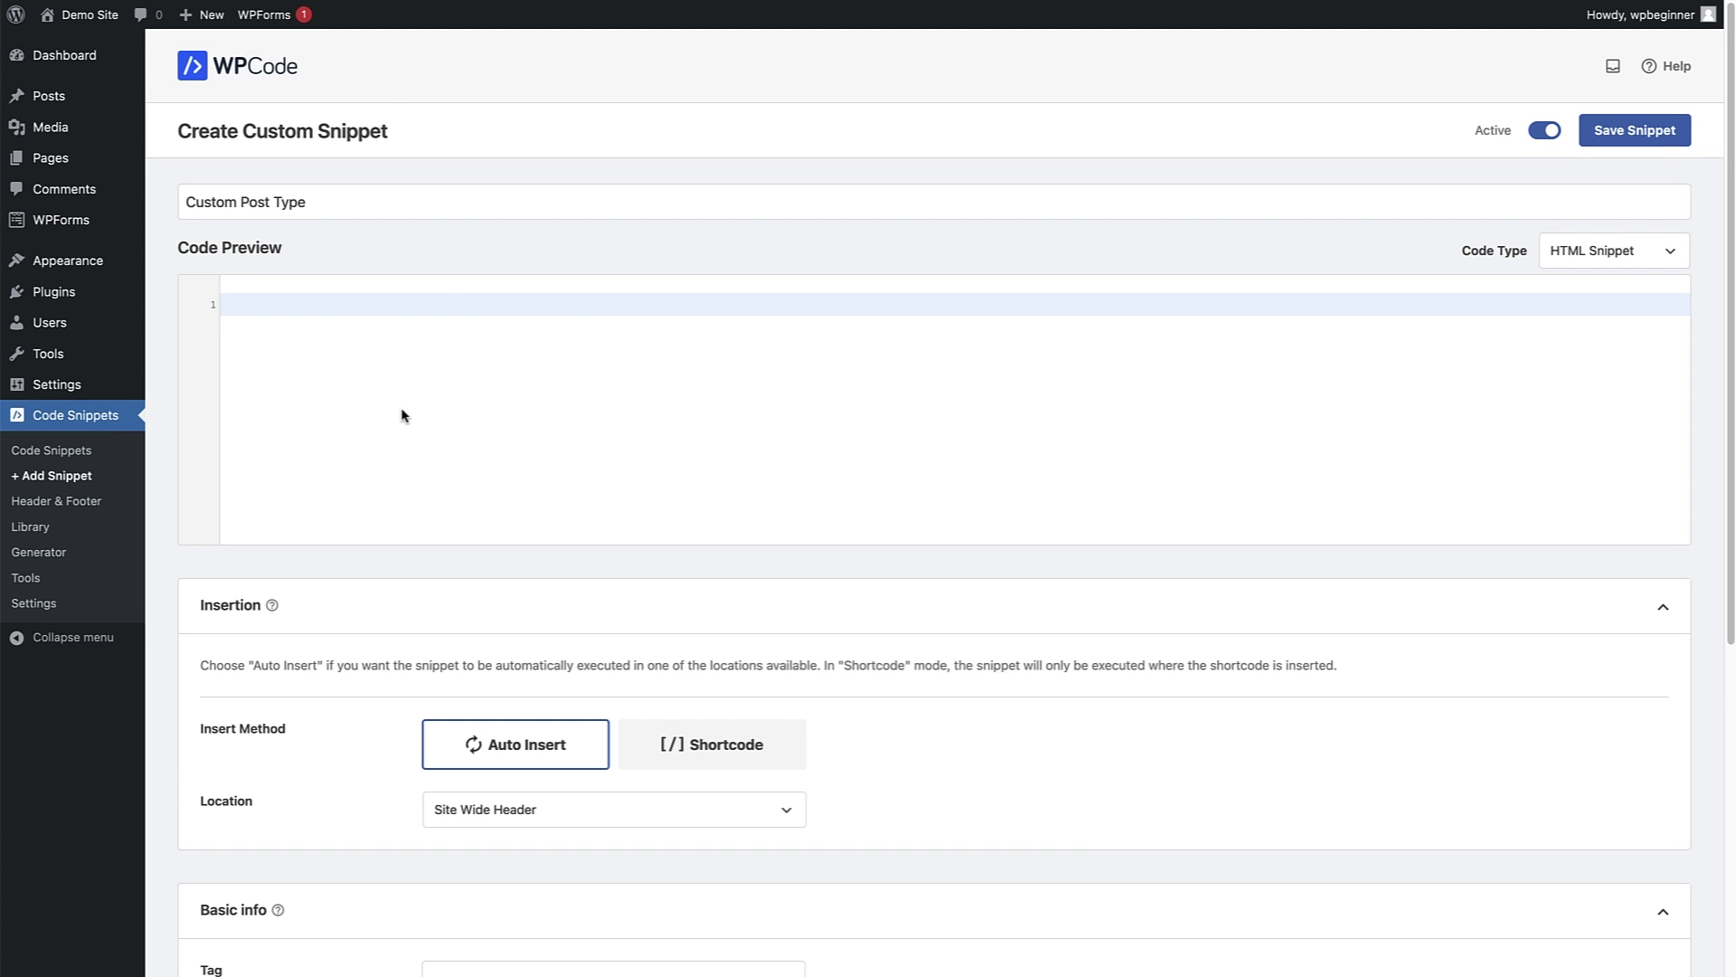
{"action": "left_click", "coordinate": [1623, 261]}
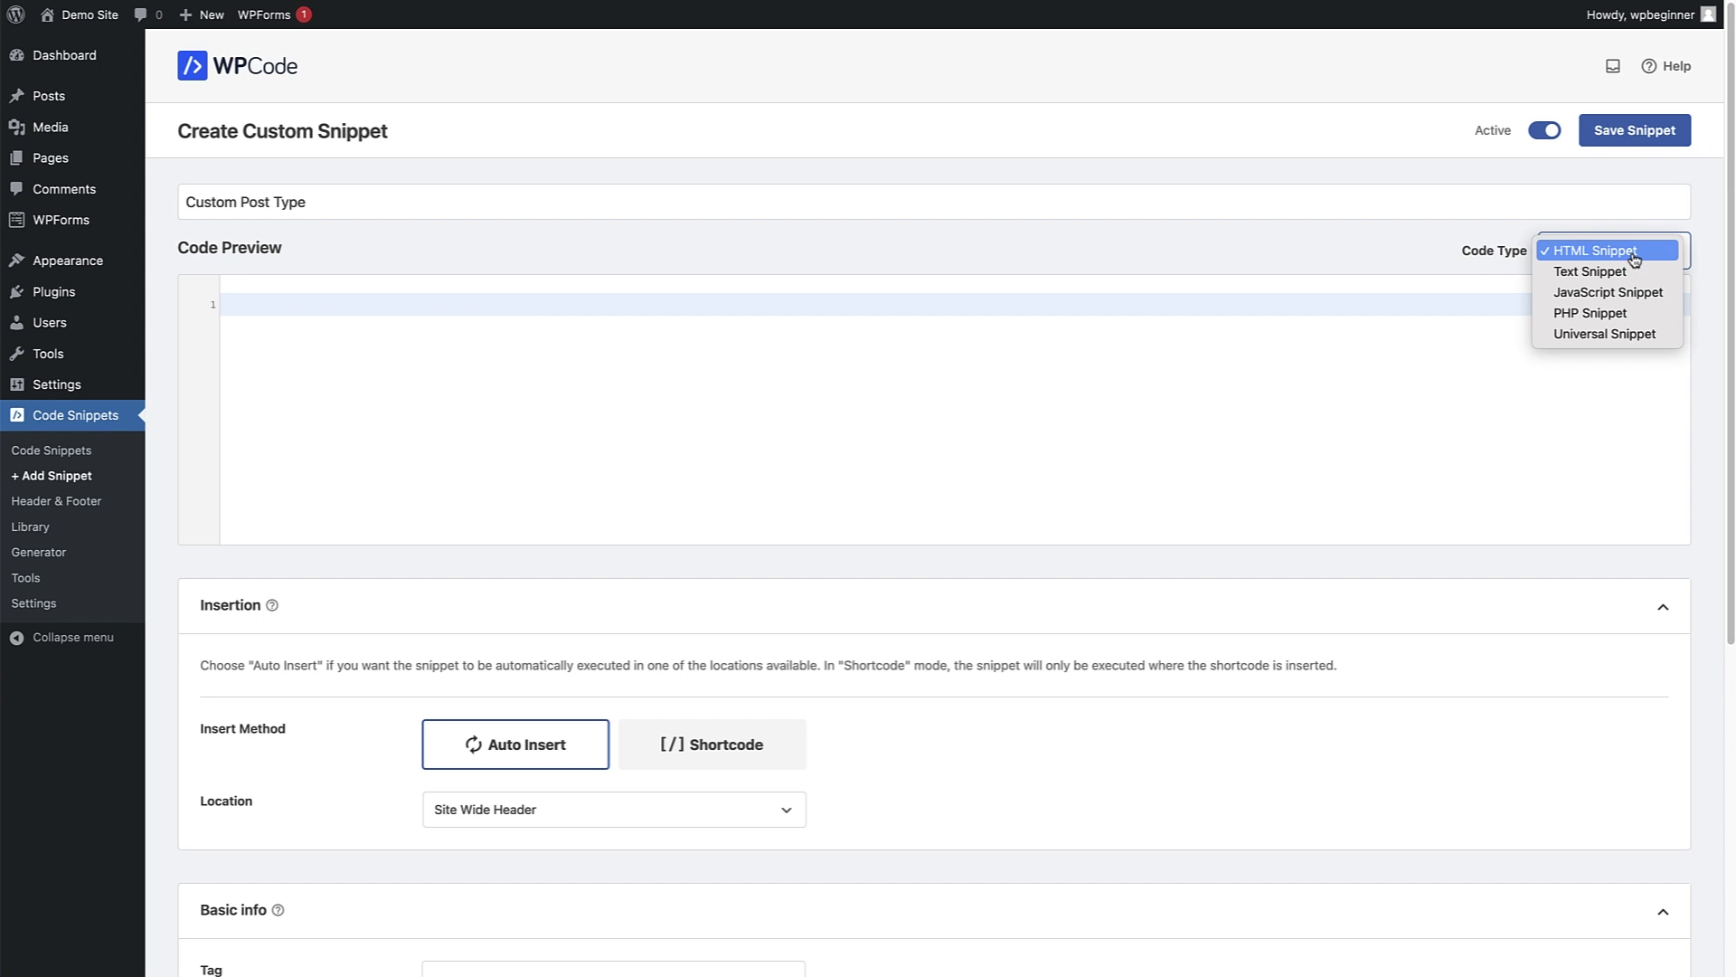
{"action": "left_click", "coordinate": [1612, 313]}
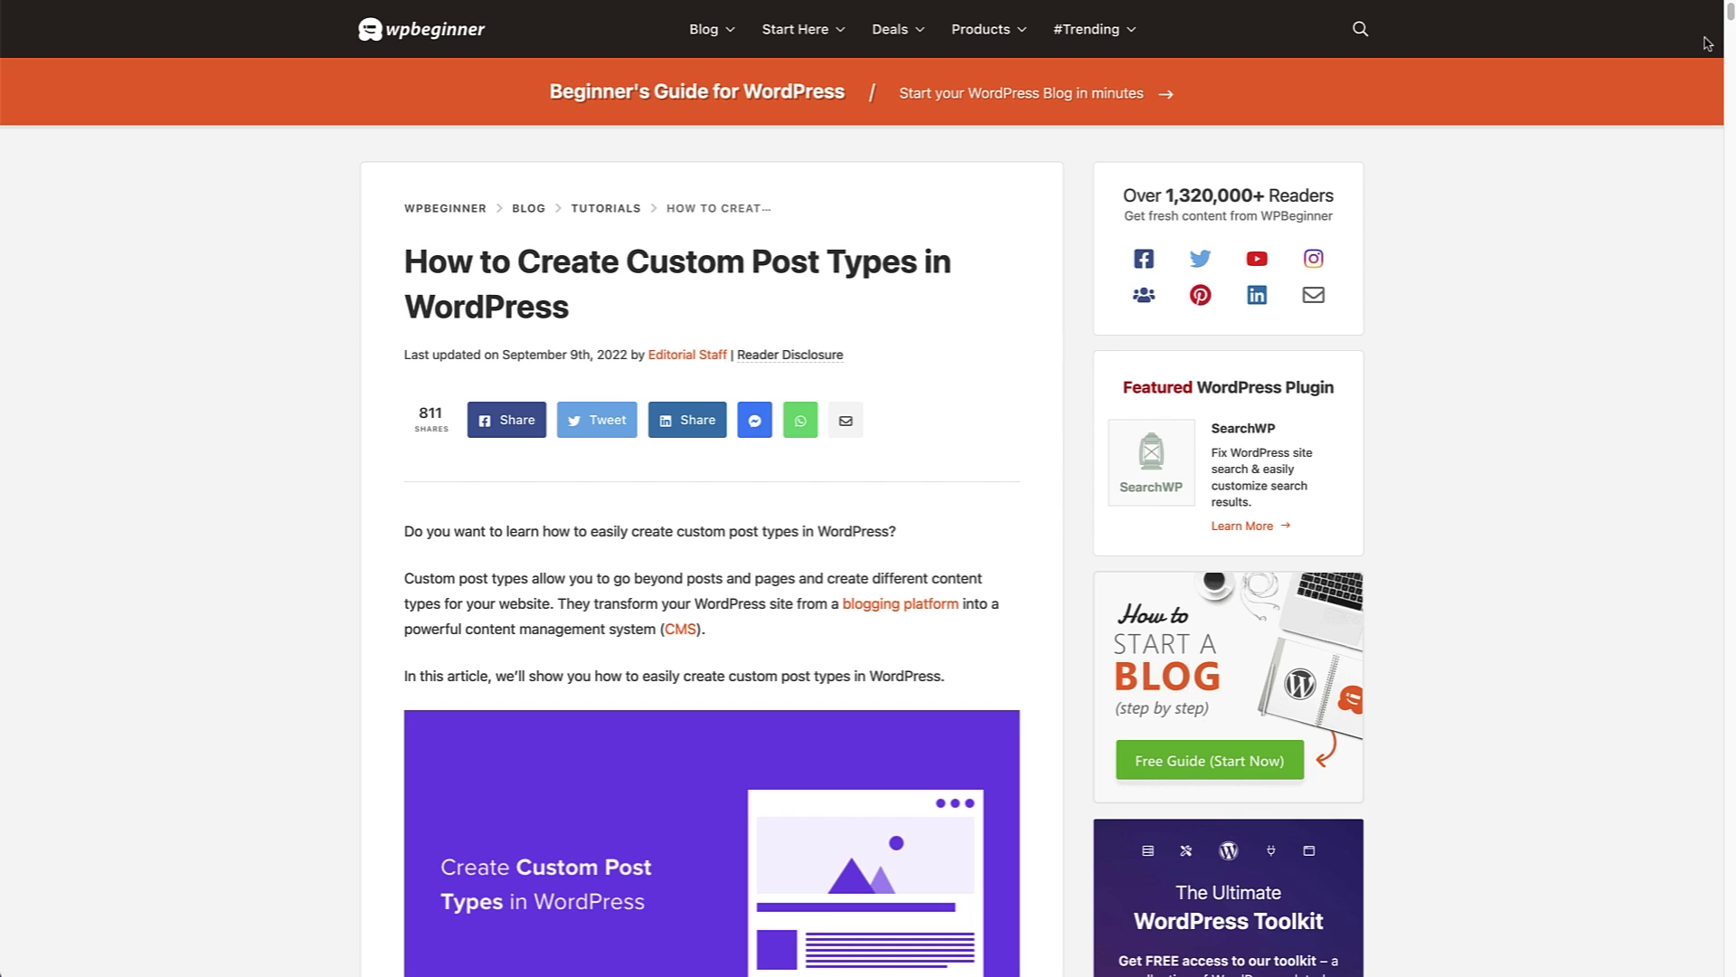
Copy the 20-line create_posttype code from the WPBeginner custom post types article into the snippet's code area.
{"action": "left_click_drag", "start_coordinate": [1729, 20], "coordinate": [1709, 106]}
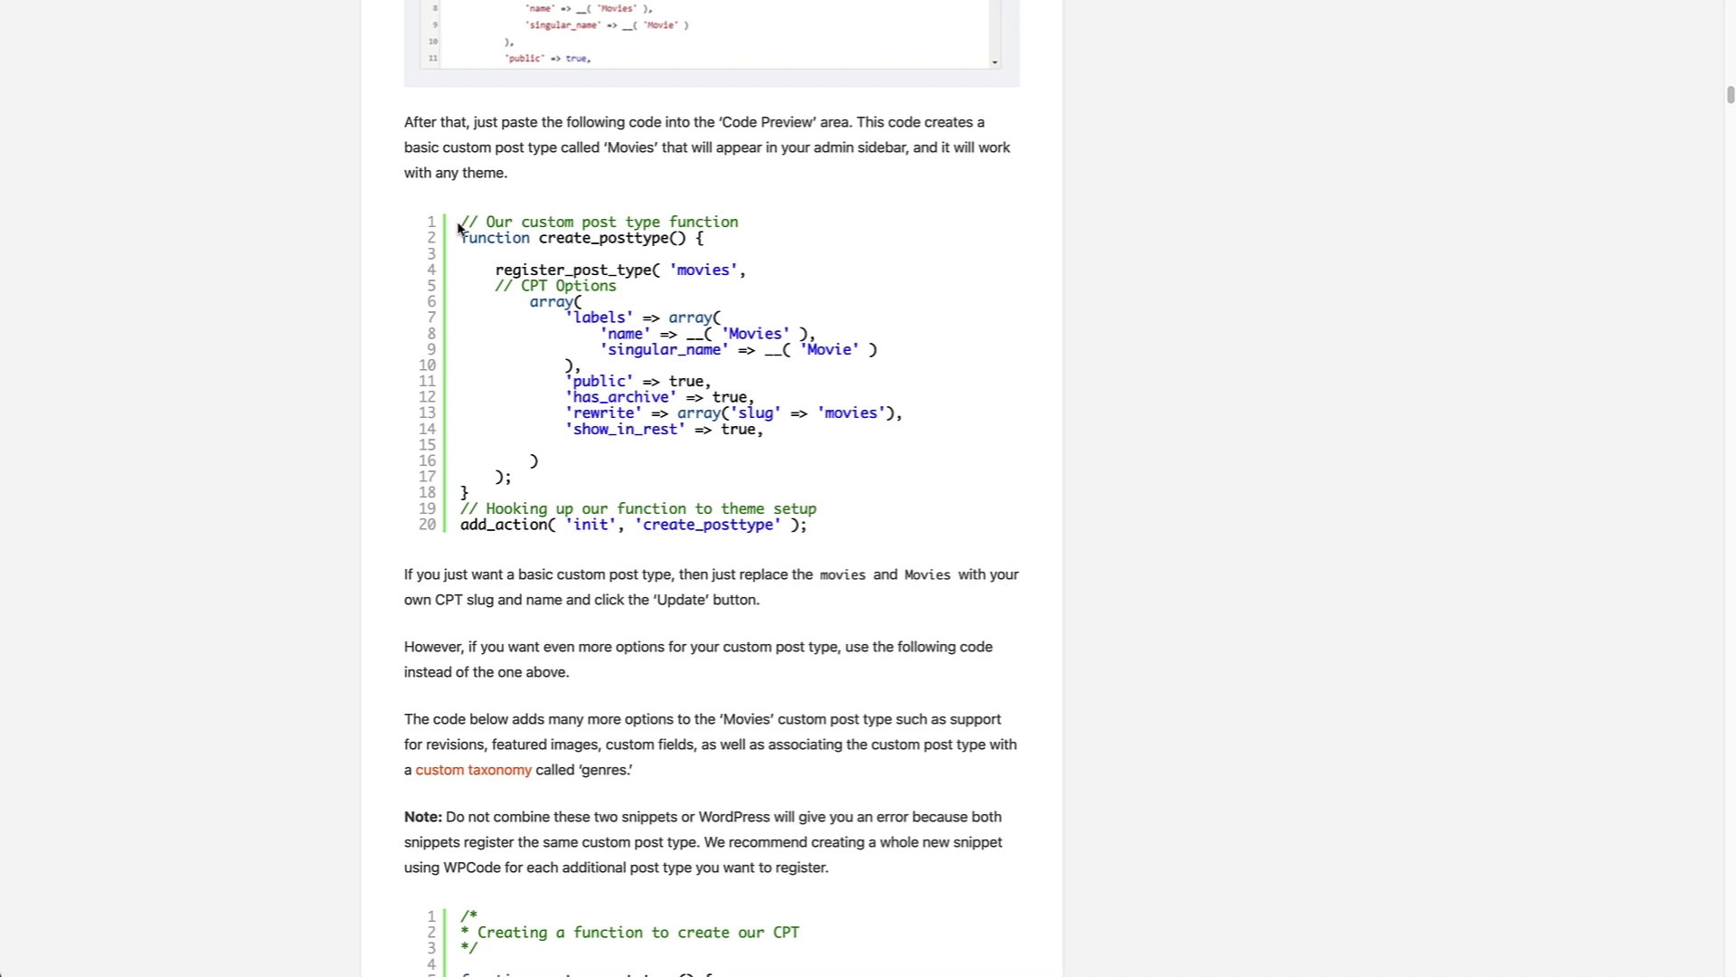
{"action": "left_click_drag", "start_coordinate": [460, 224], "coordinate": [837, 523]}
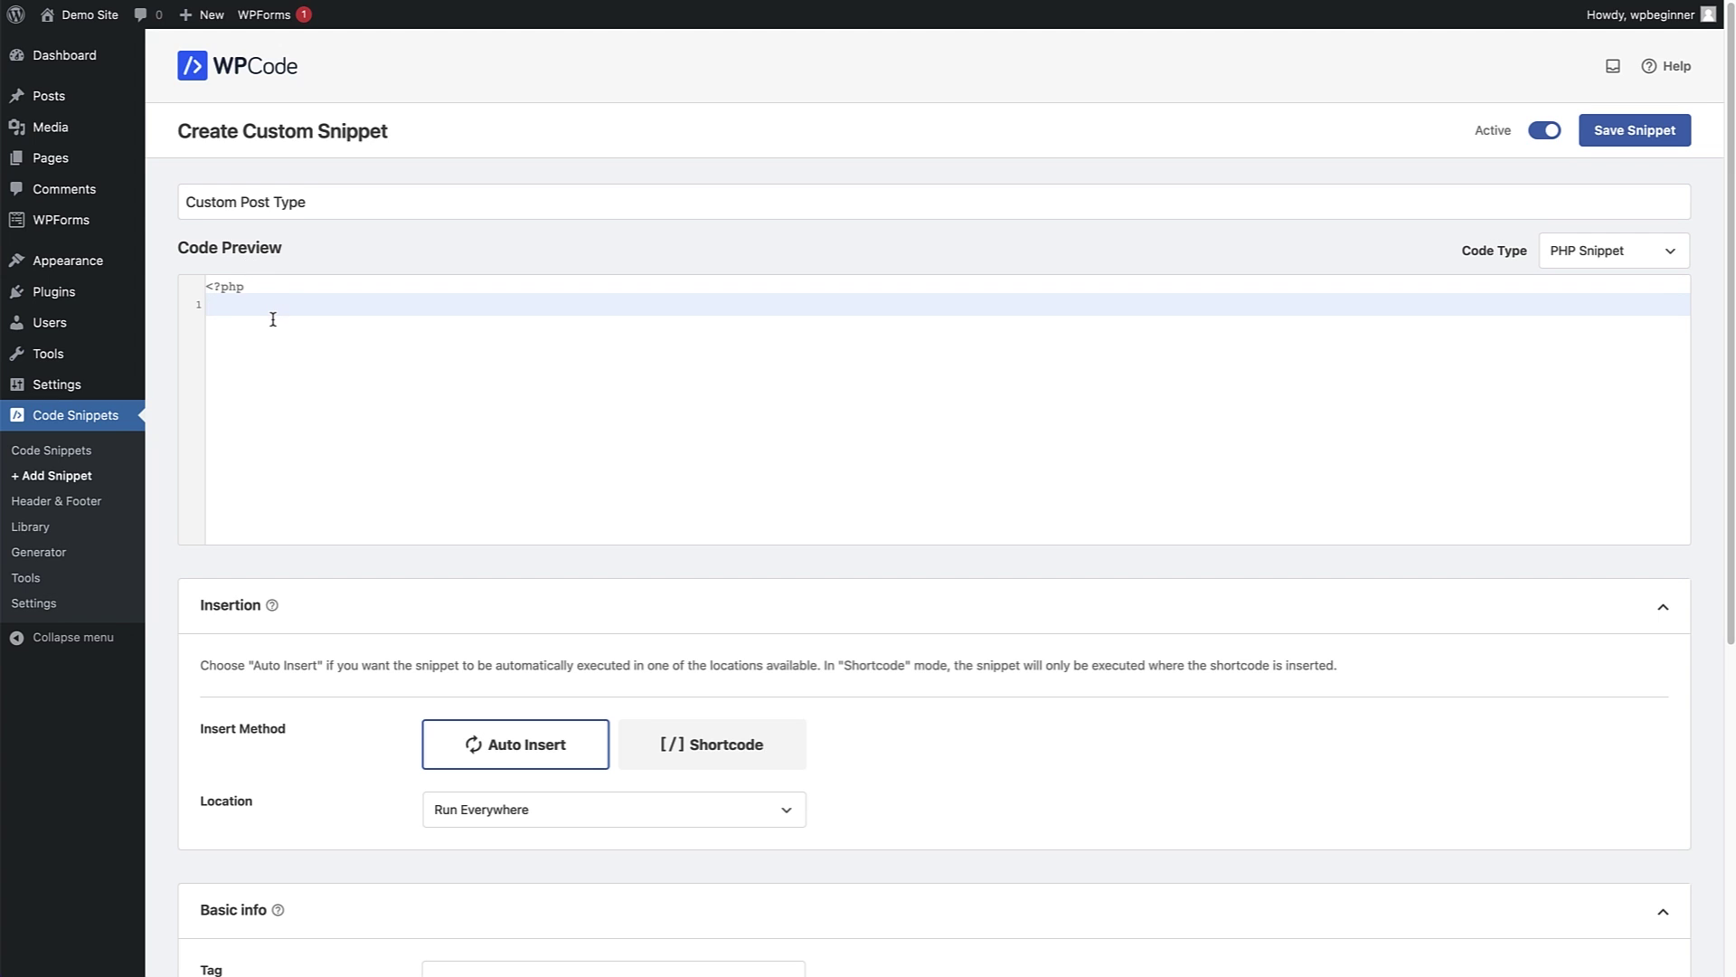
{"action": "key", "text": "ctrl+v"}
{"action": "scroll", "coordinate": [481, 293], "scroll_direction": "up", "scroll_amount": 10}
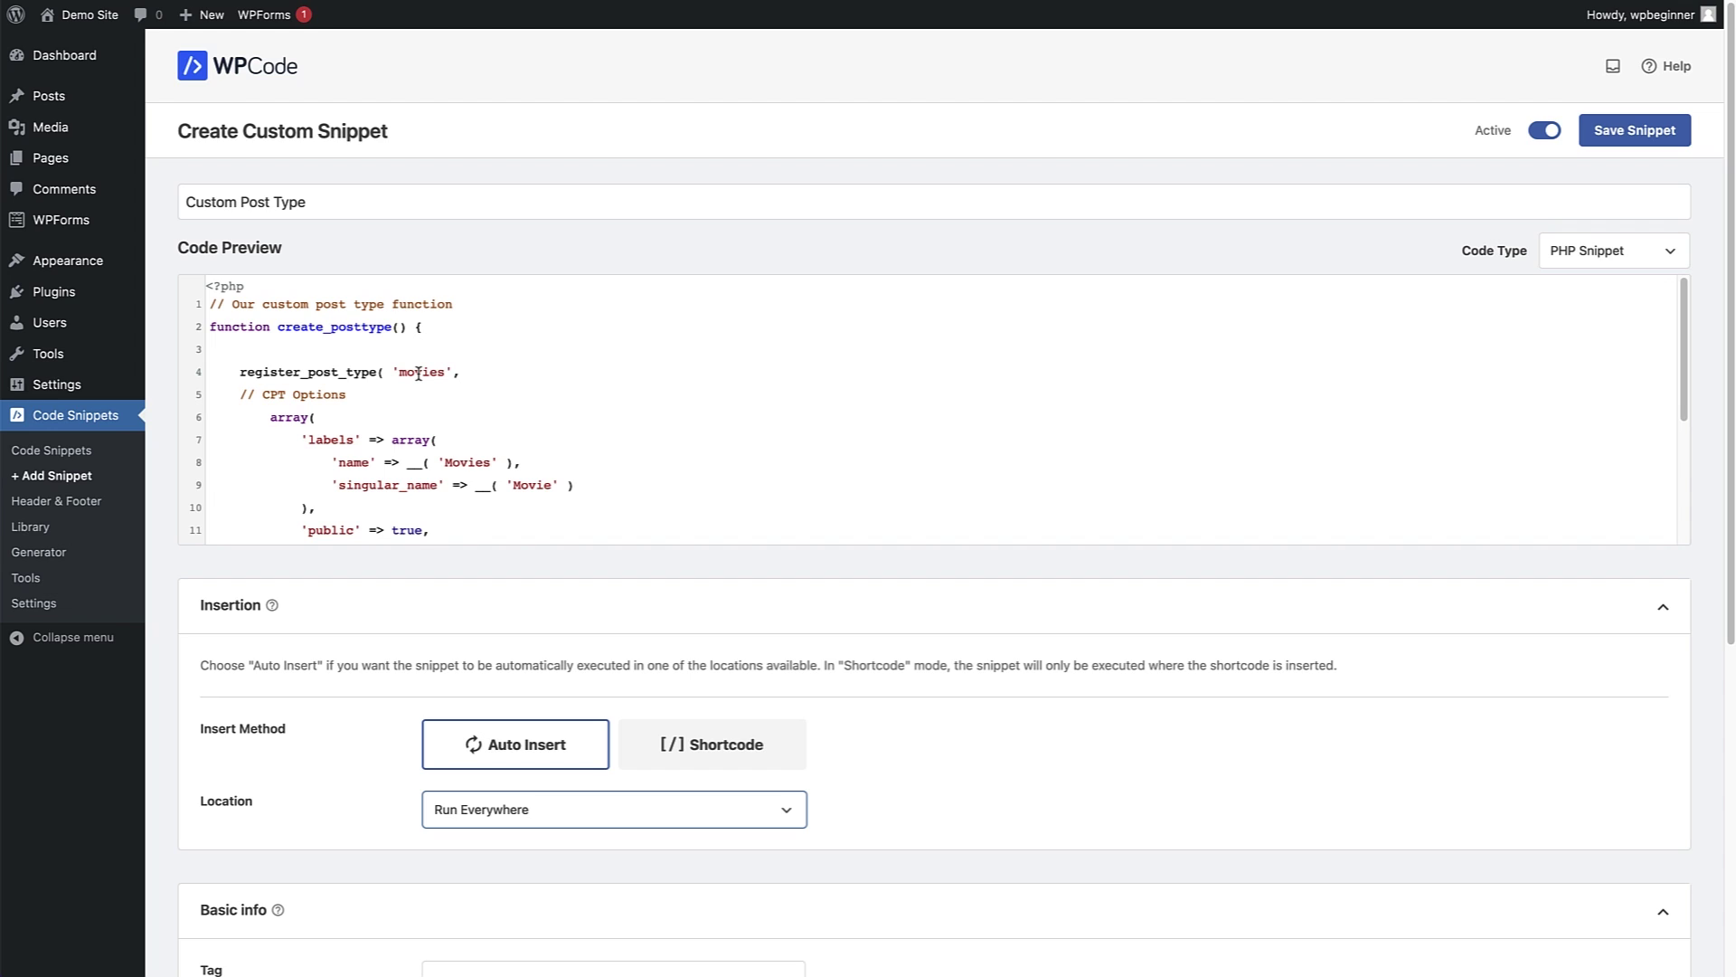
Review the Movies name, Movie singular name and movies slug in the code, and save the snippet.
{"action": "double_click", "coordinate": [471, 463]}
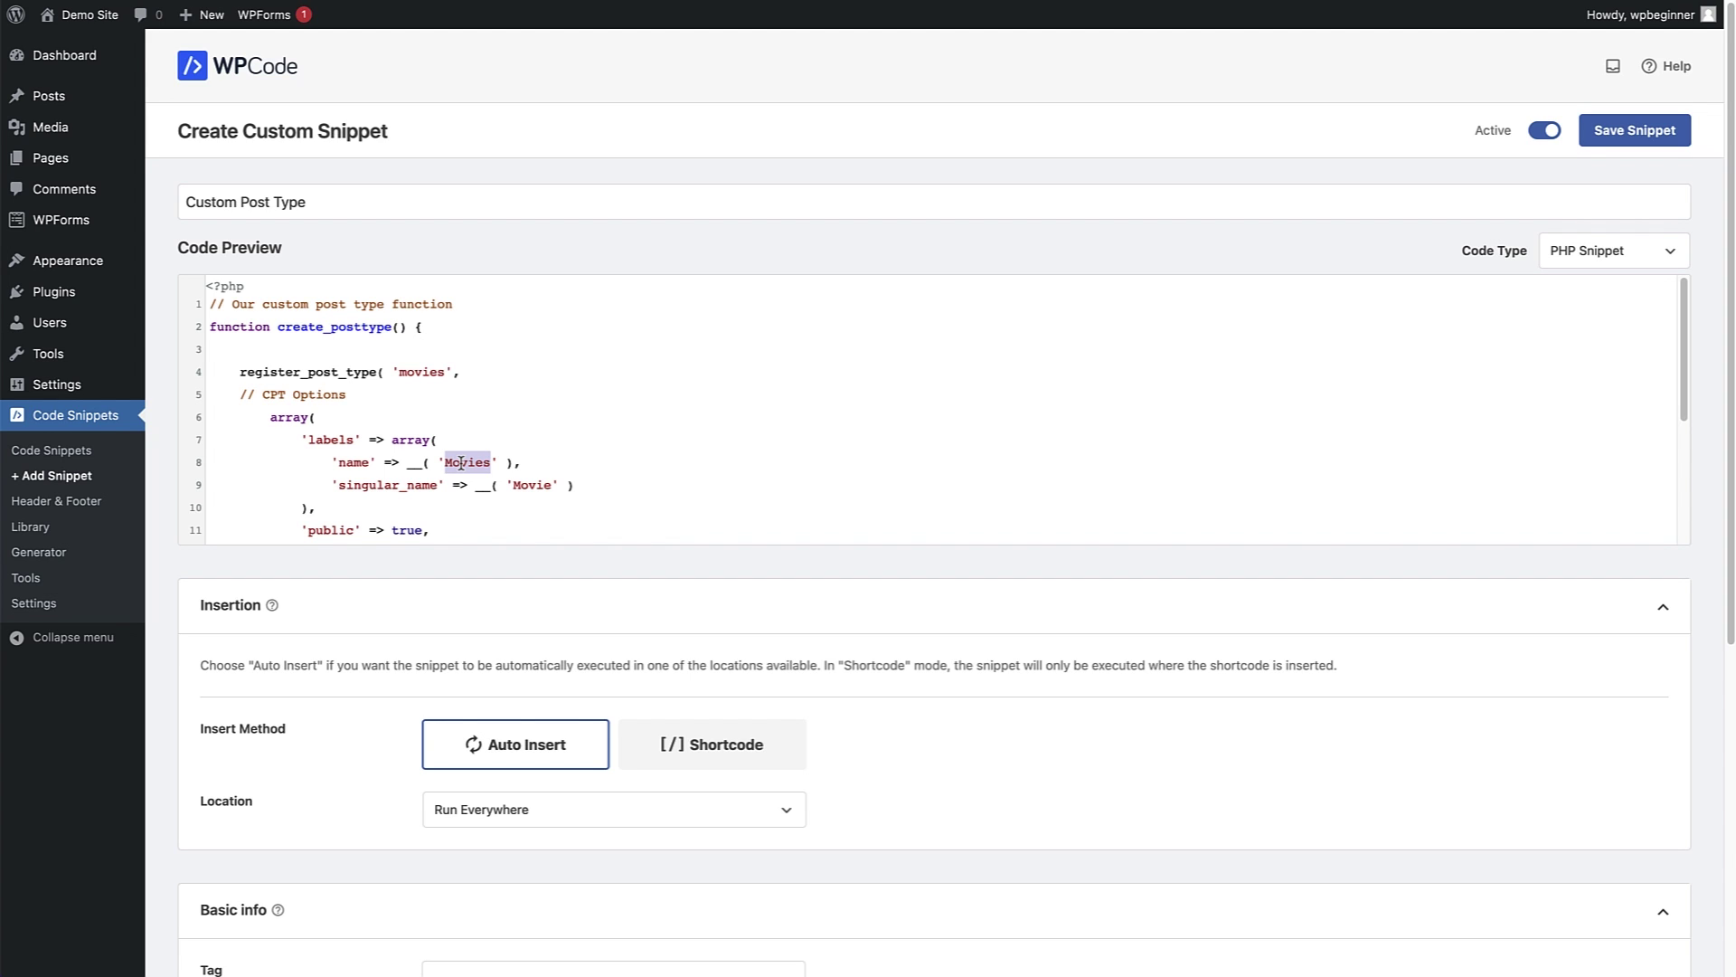
{"action": "left_click", "coordinate": [529, 486]}
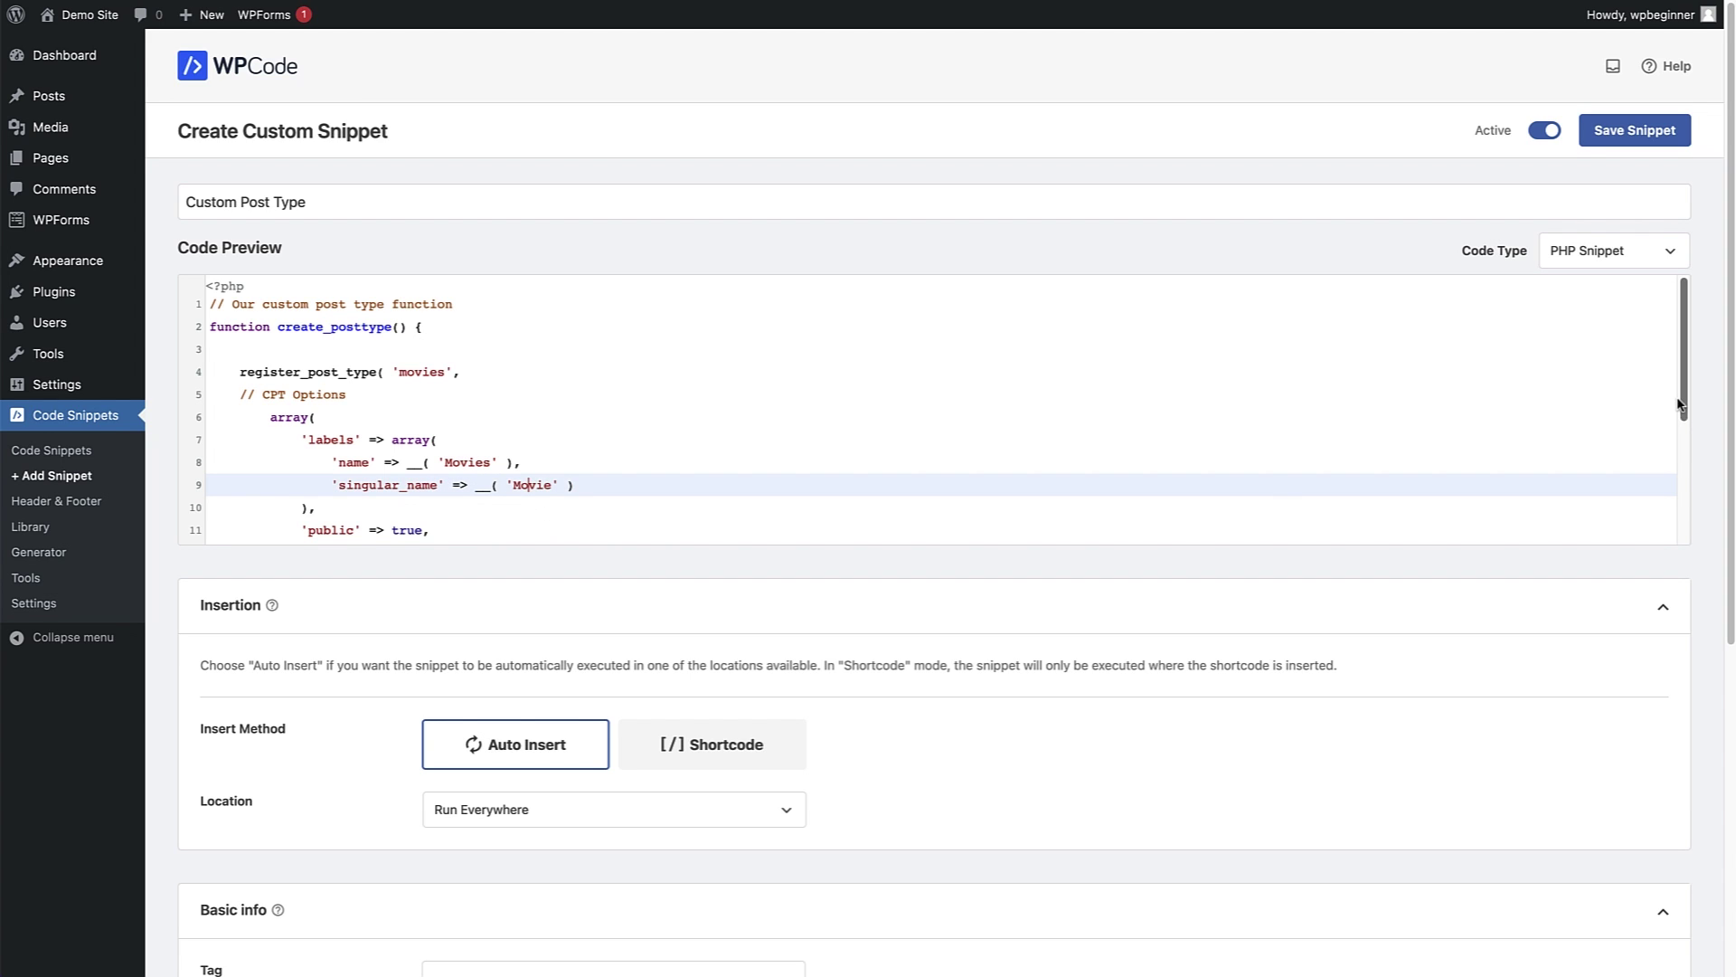
{"action": "left_click_drag", "start_coordinate": [1679, 404], "coordinate": [1679, 486]}
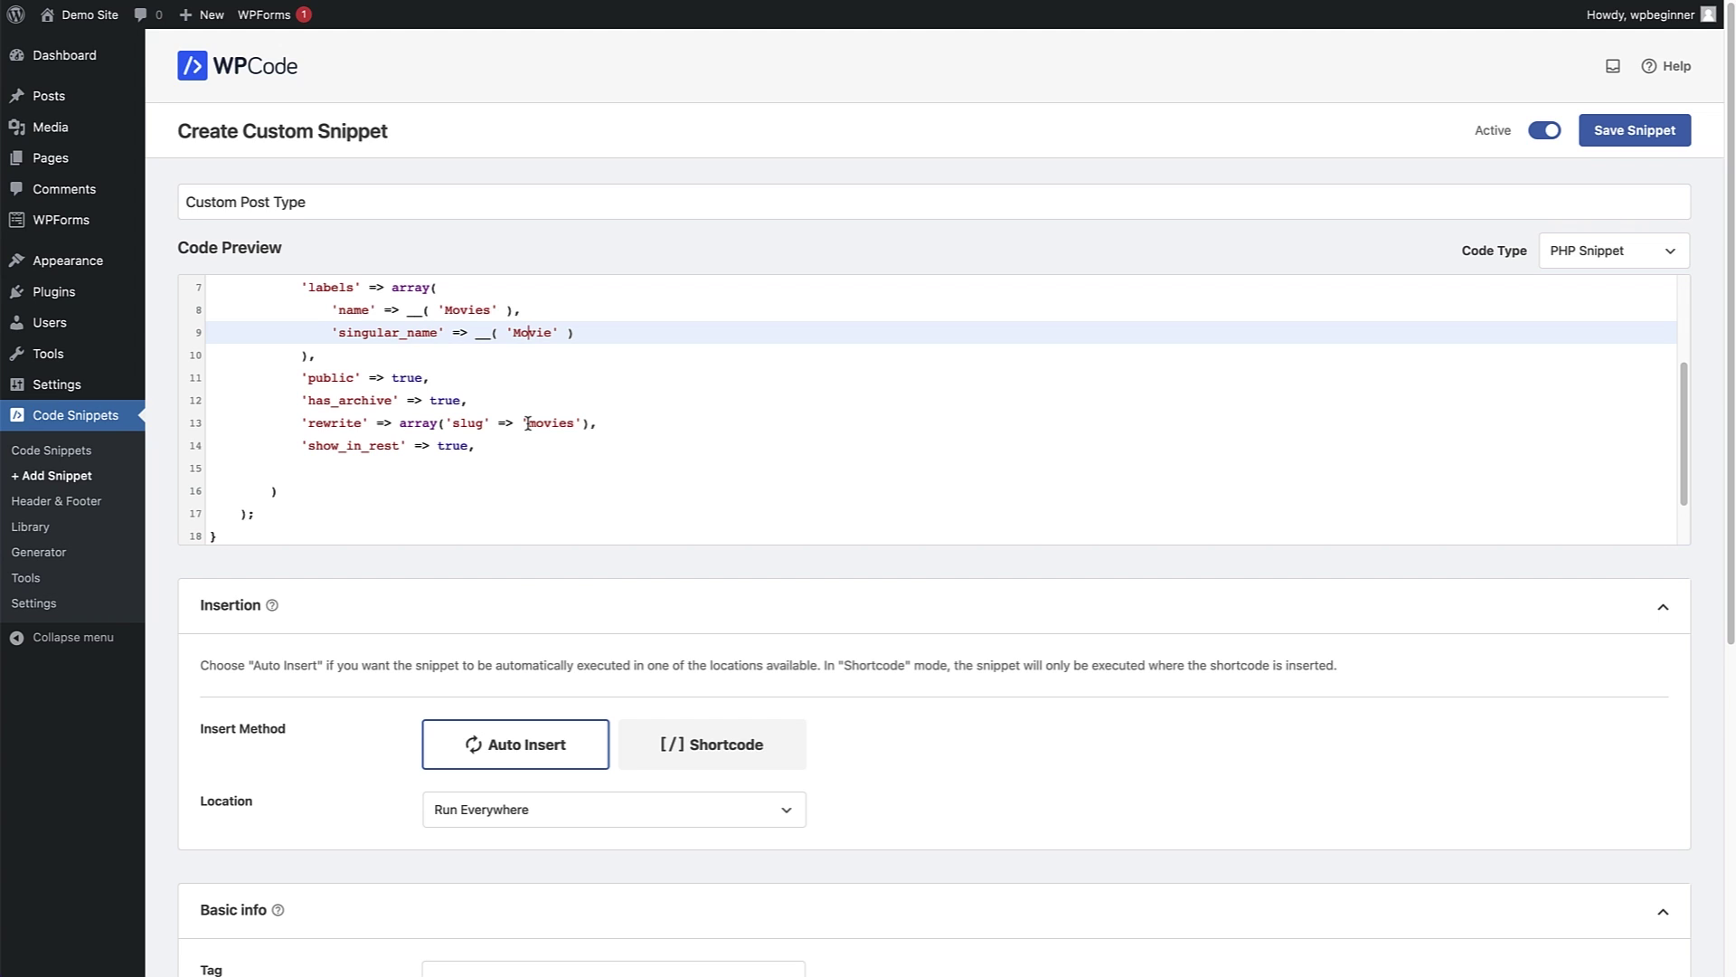
{"action": "left_click_drag", "start_coordinate": [1681, 453], "coordinate": [1688, 318]}
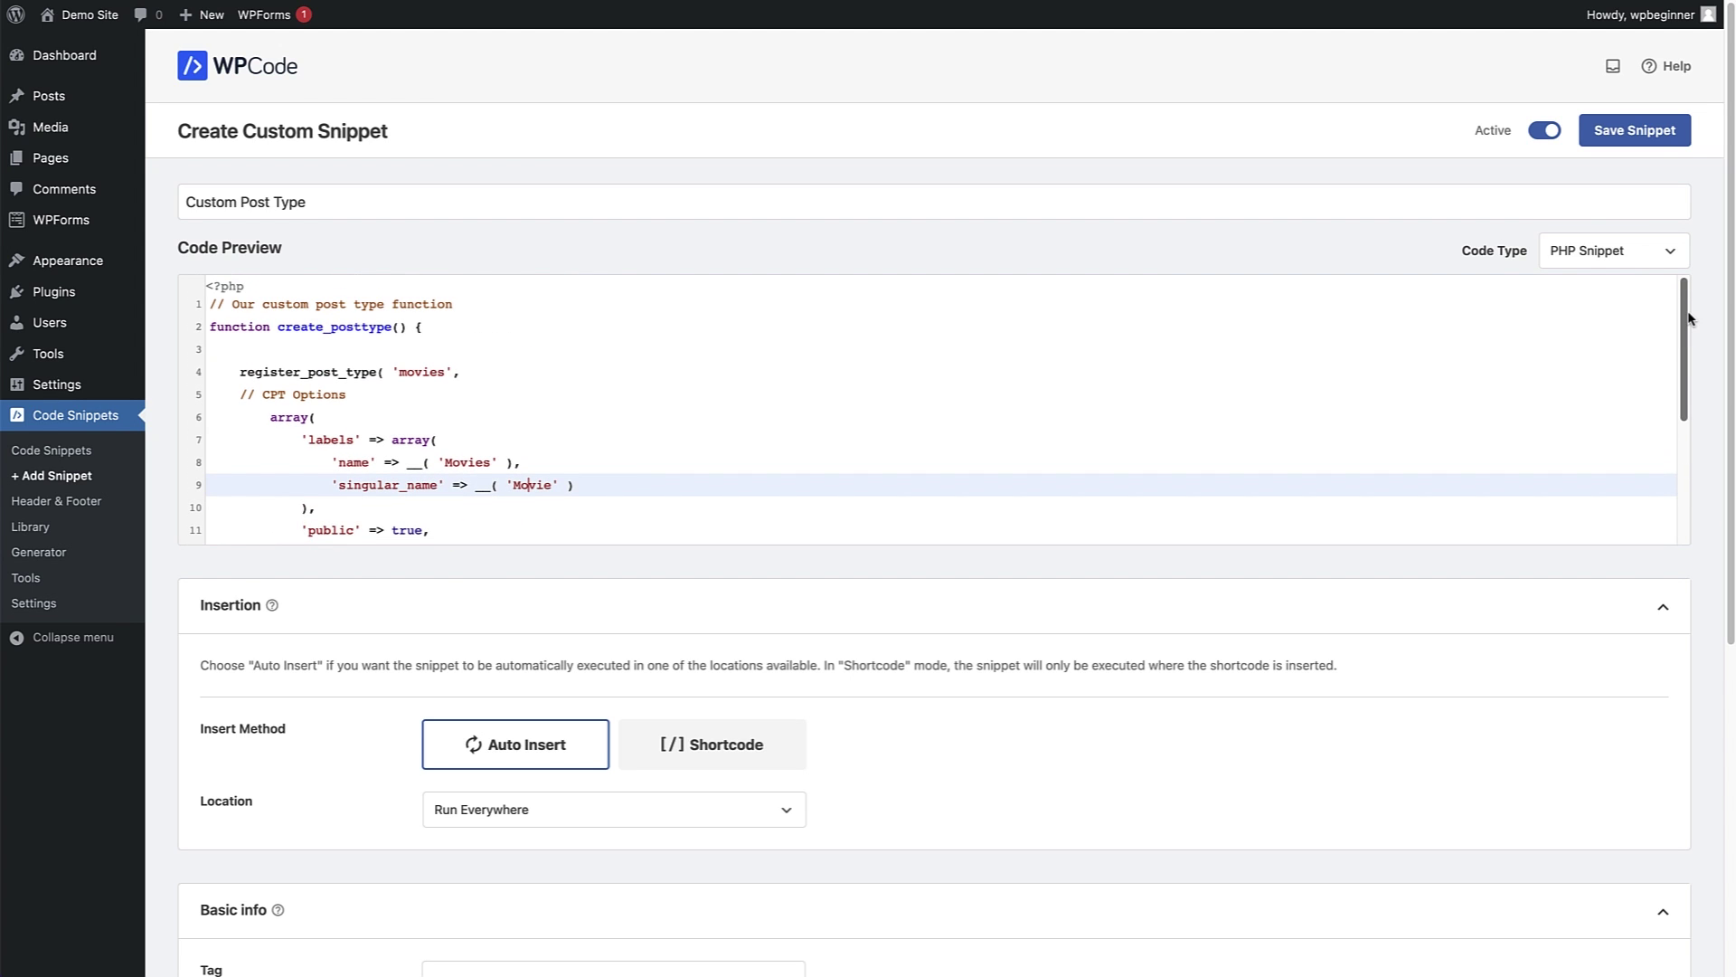
{"action": "left_click", "coordinate": [1630, 136]}
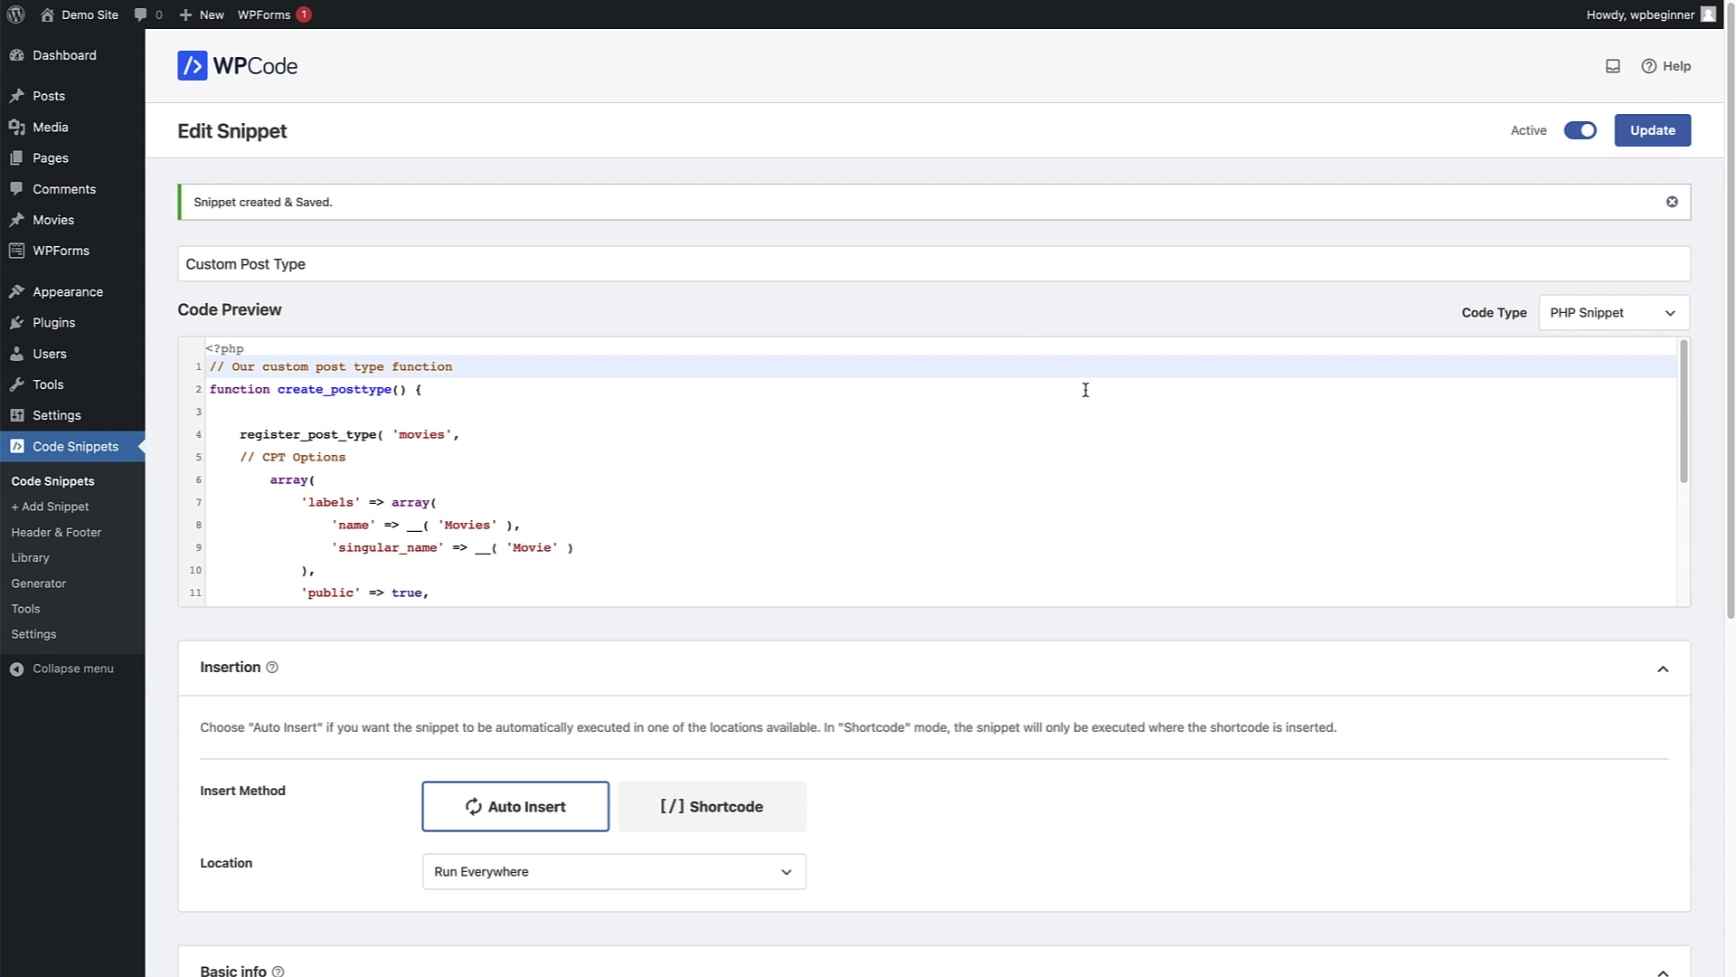
View the Movies post list, and reopen the Custom Post Type snippet for editing.
{"action": "mouse_move", "coordinate": [30, 220]}
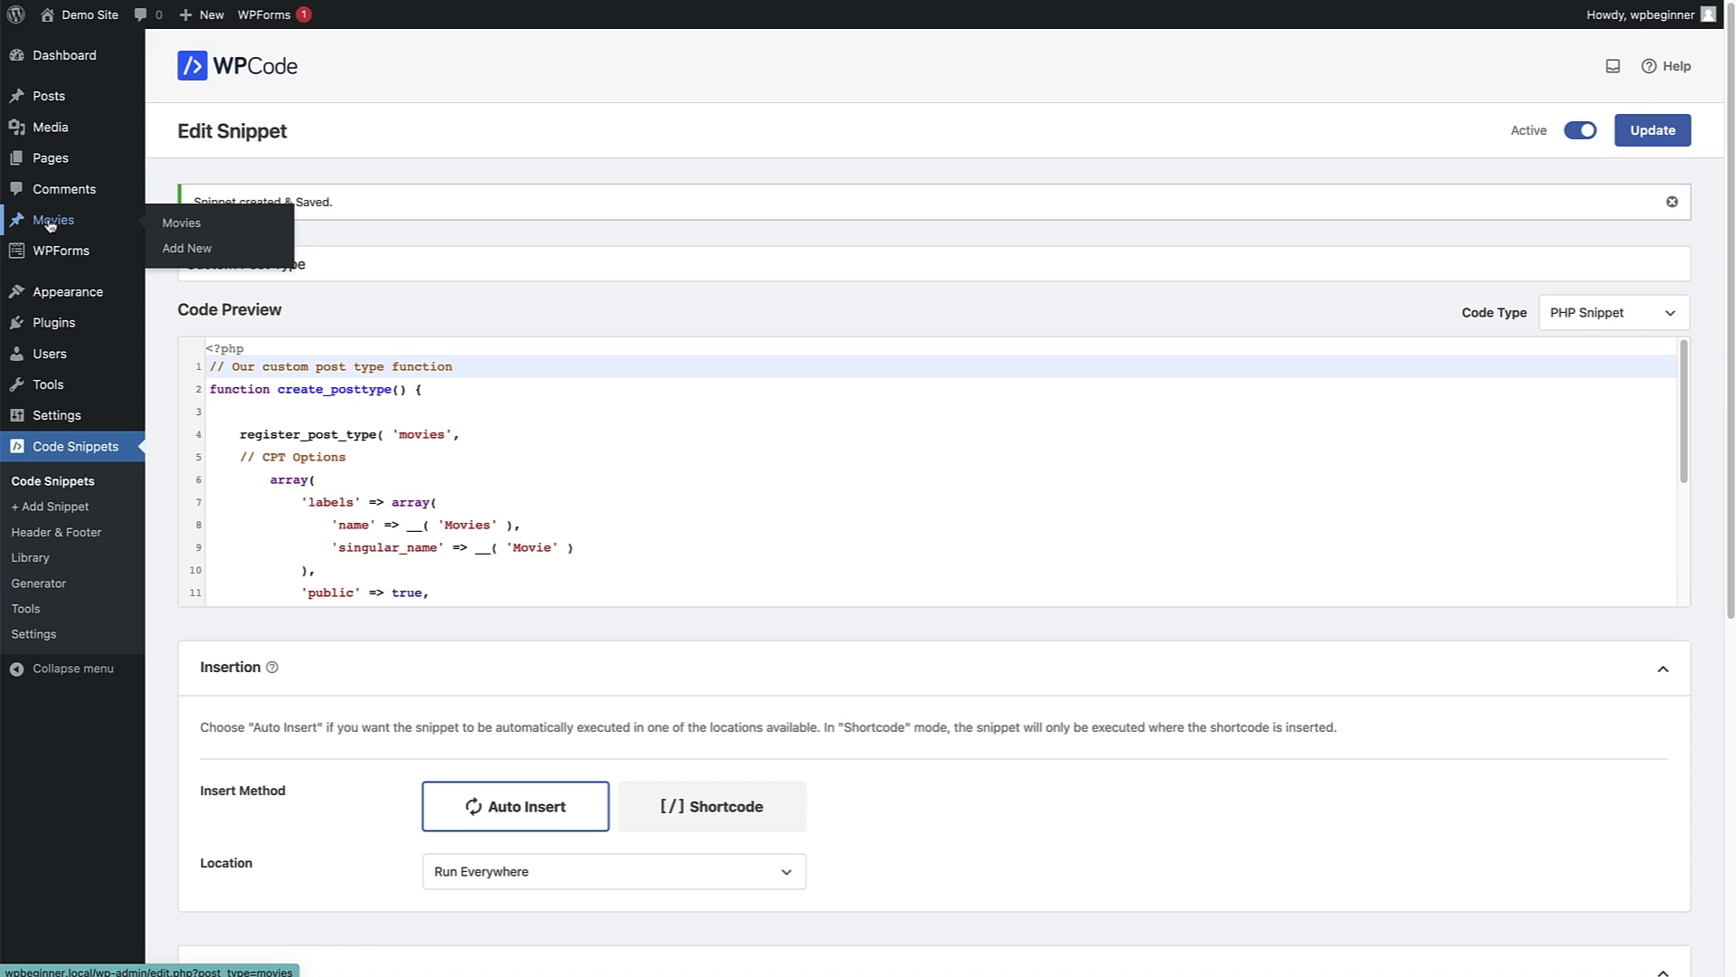
{"action": "left_click", "coordinate": [50, 221]}
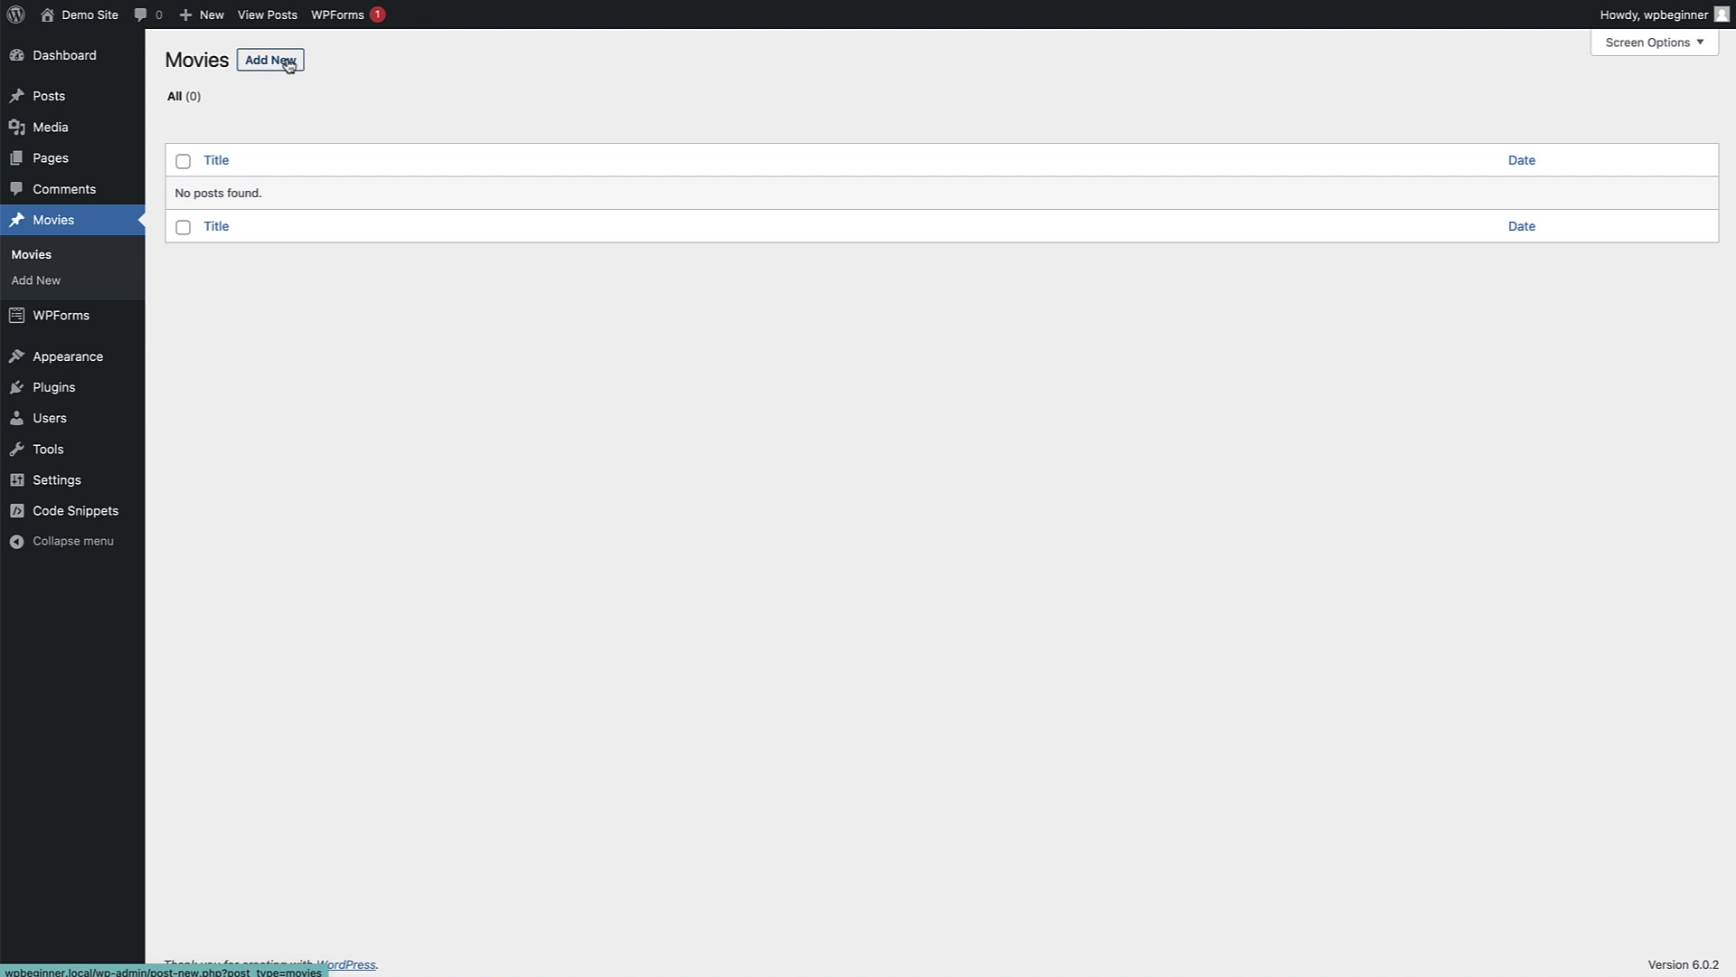
{"action": "left_click", "coordinate": [43, 510]}
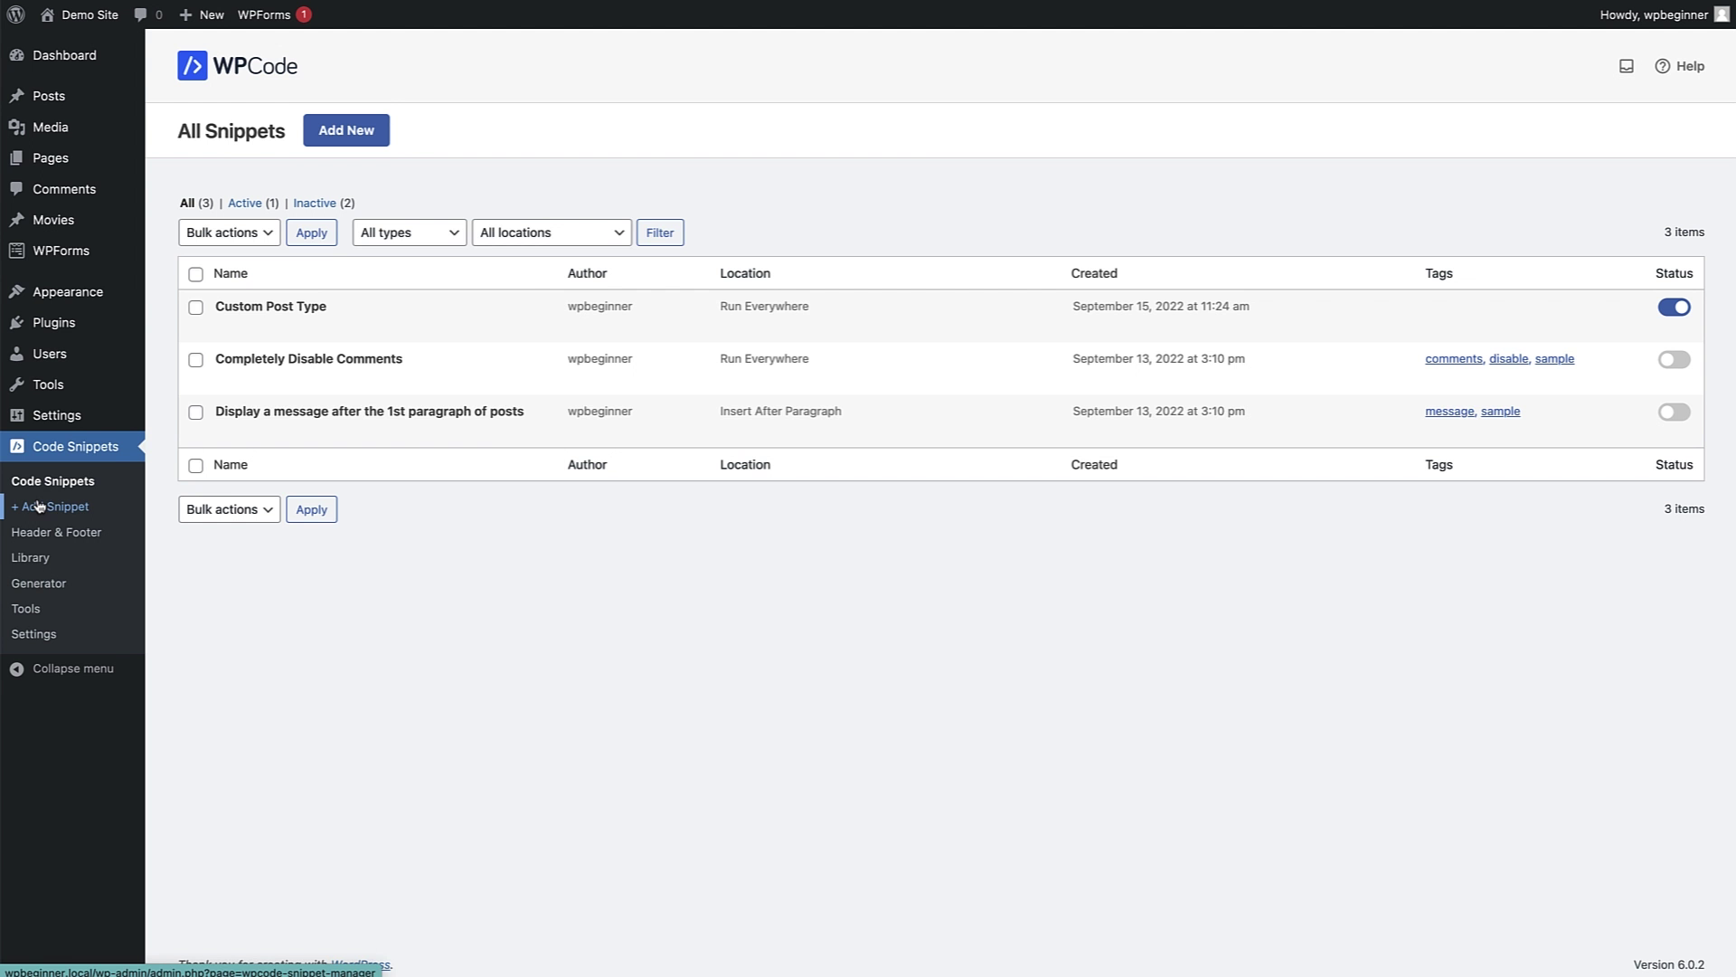
{"action": "mouse_move", "coordinate": [261, 307]}
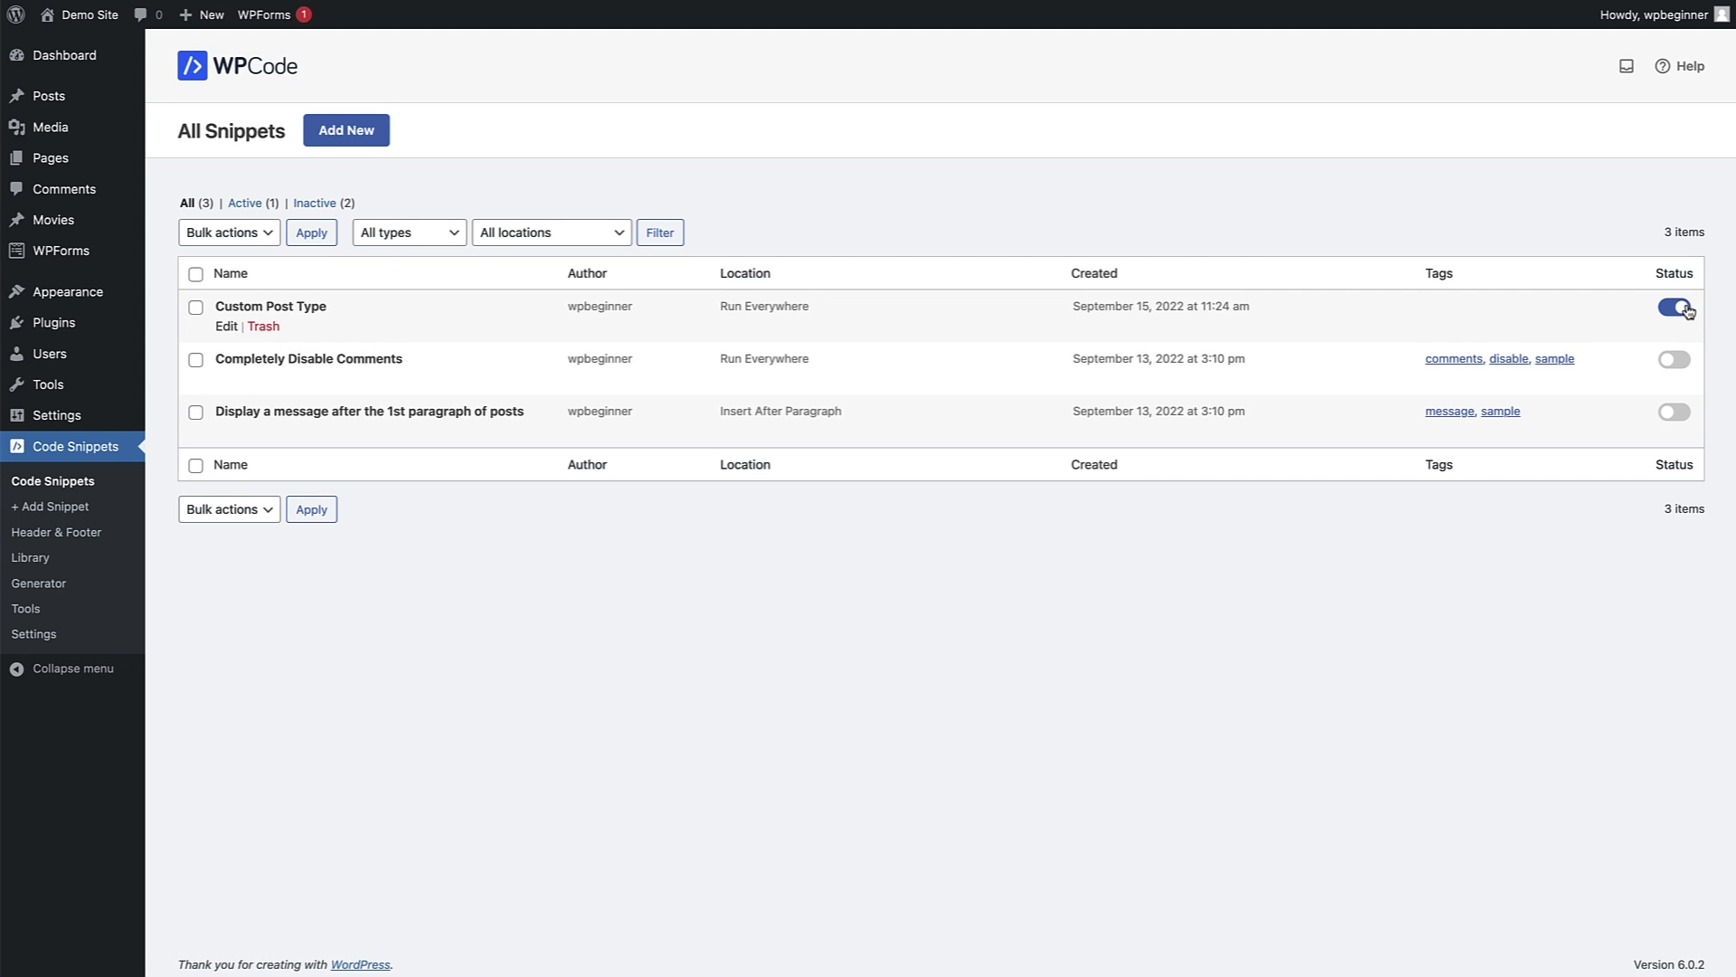
{"action": "left_click", "coordinate": [227, 327]}
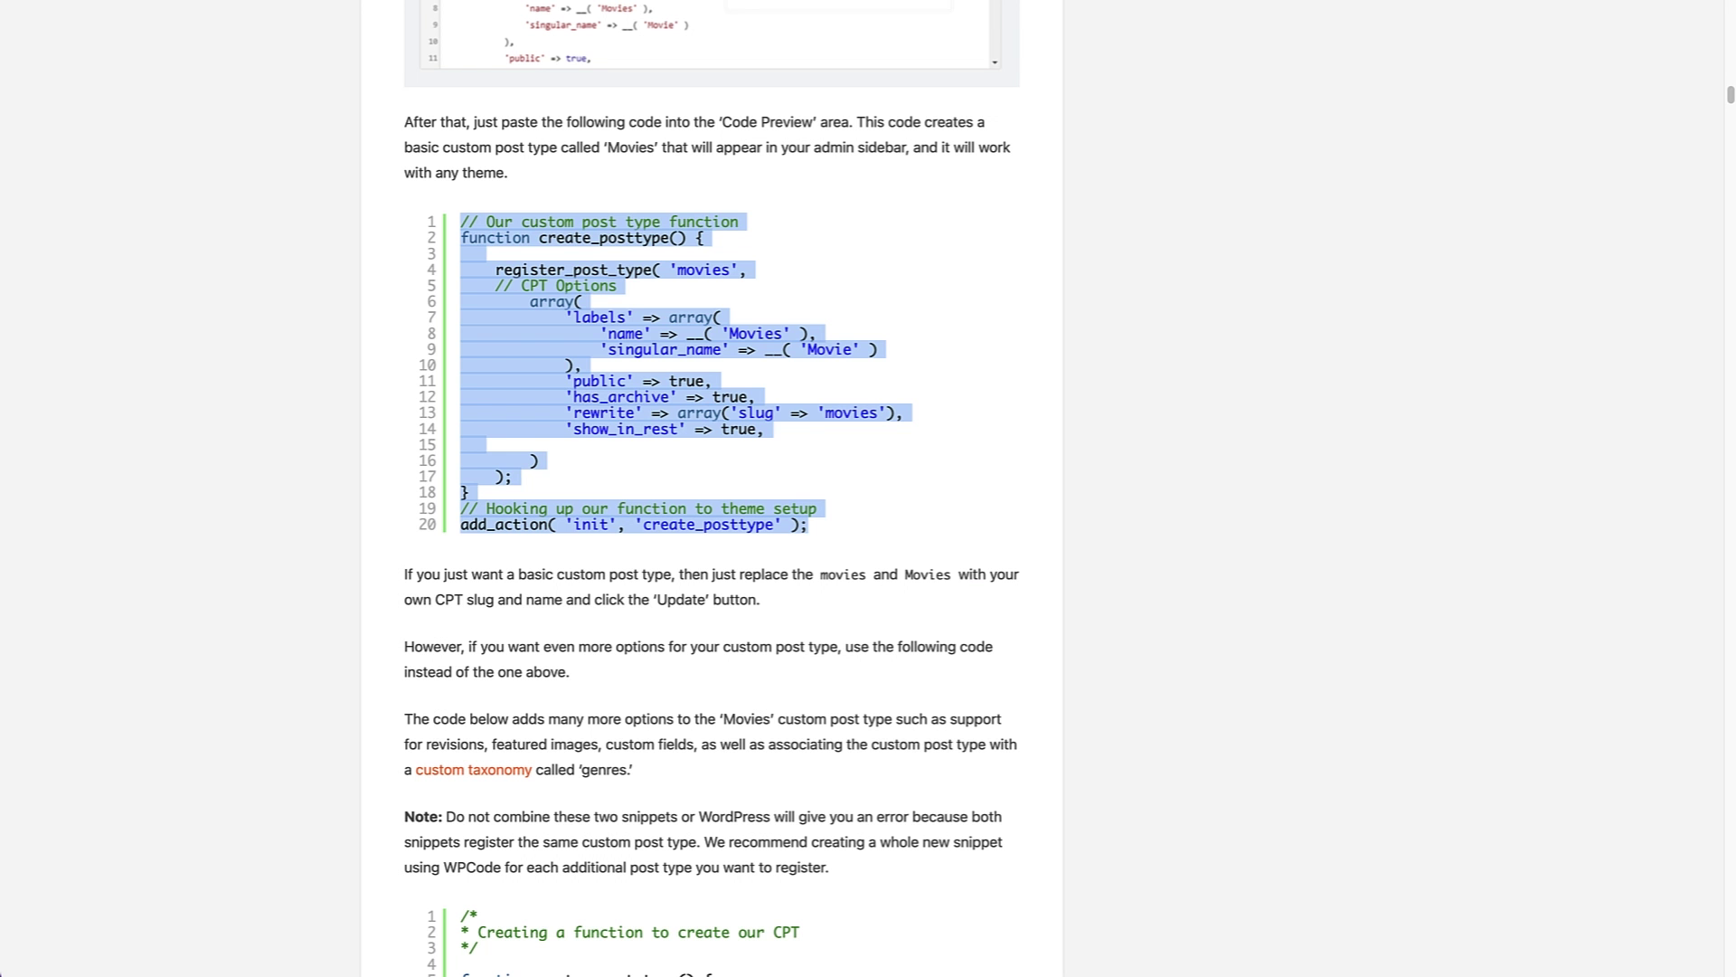
Replace all of the snippet's code with the longer custom_post_type code copied from the WPBeginner article.
{"action": "left_click", "coordinate": [1473, 261]}
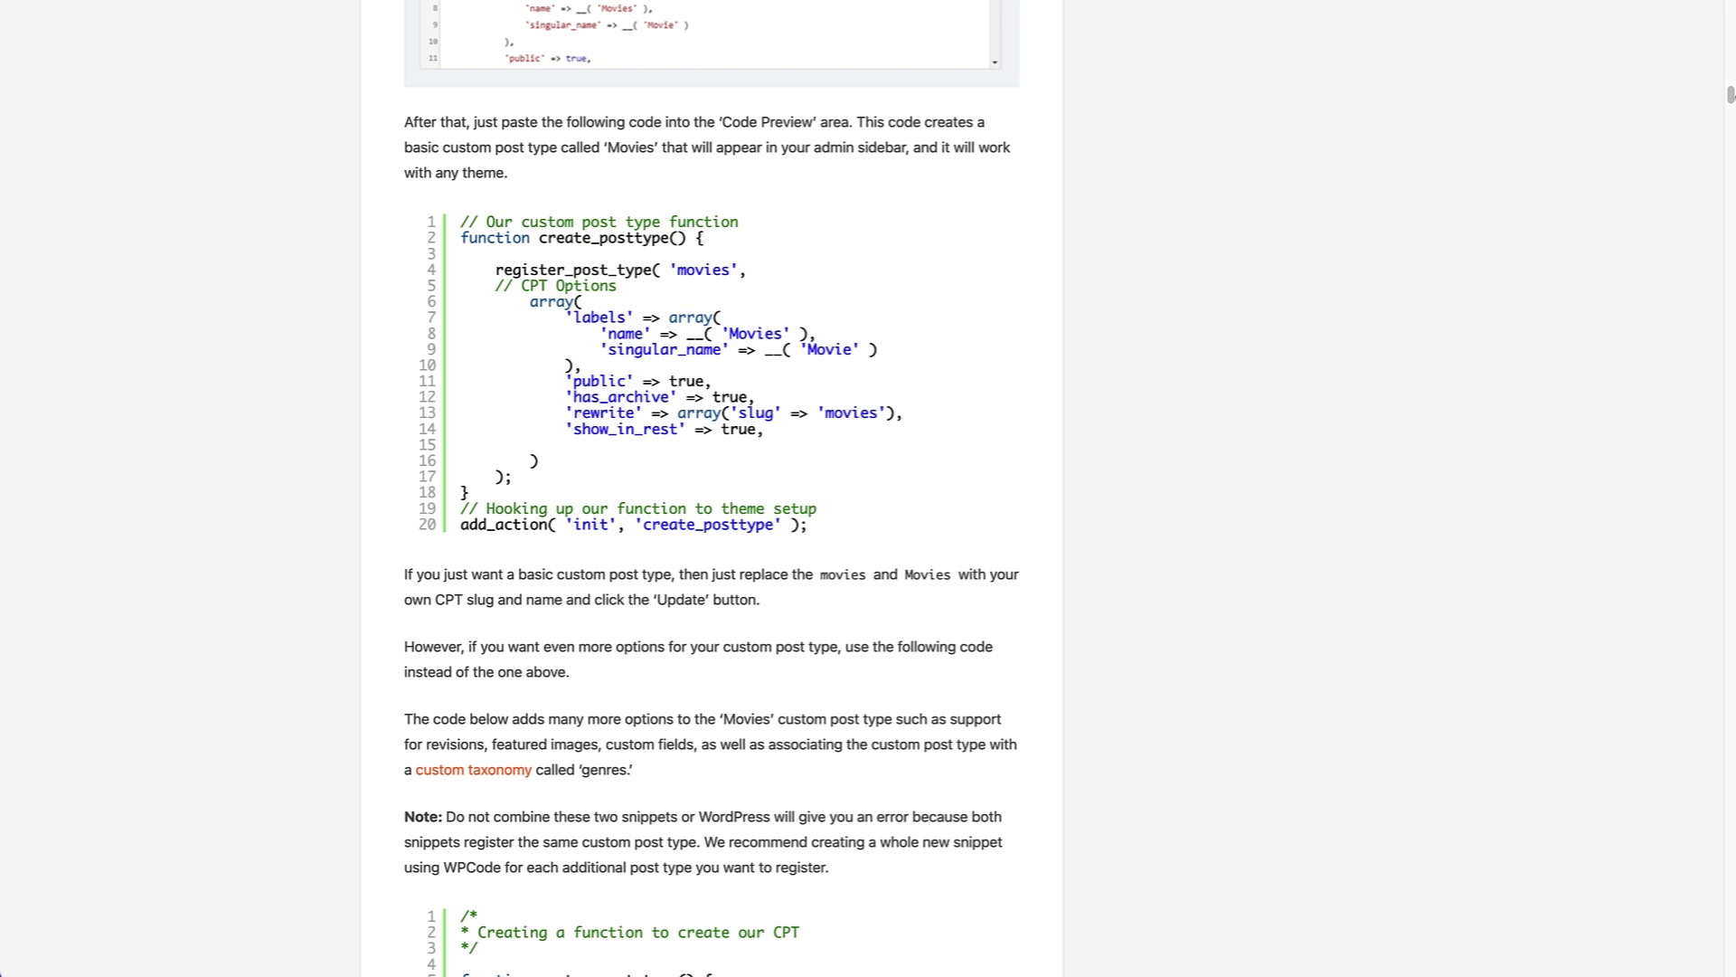
{"action": "left_click_drag", "start_coordinate": [1729, 94], "coordinate": [1729, 113]}
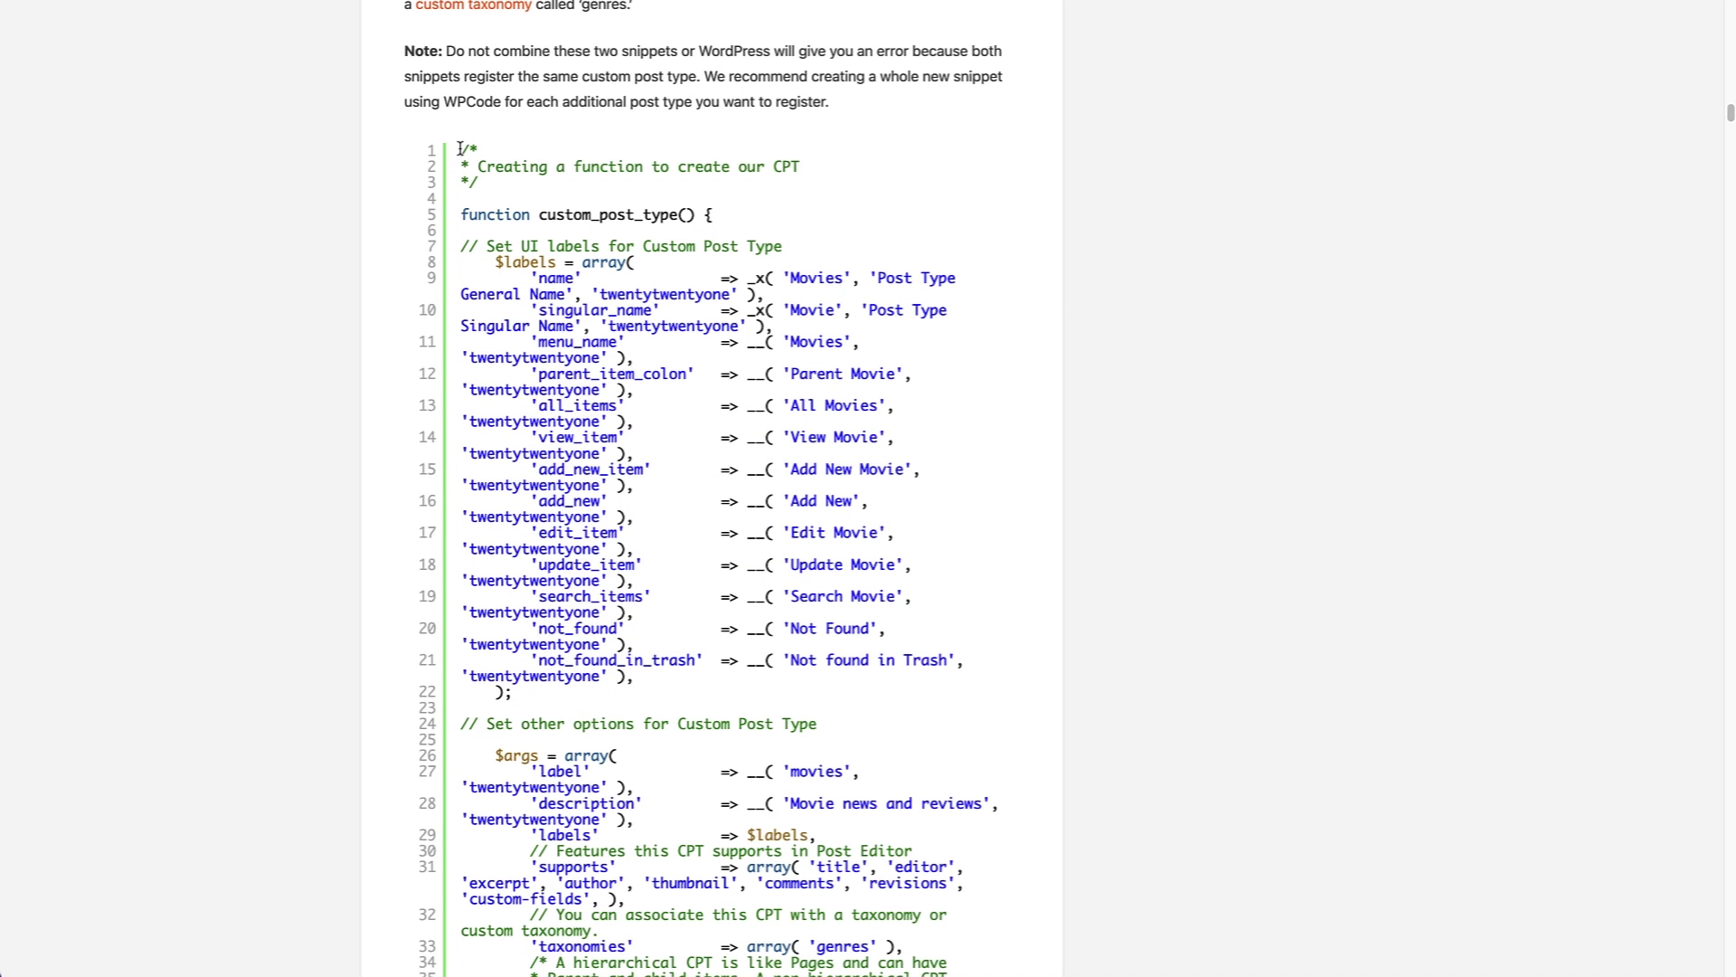
{"action": "left_click", "coordinate": [485, 172]}
{"action": "scroll", "coordinate": [589, 445], "scroll_direction": "down", "scroll_amount": 10}
{"action": "left_click", "coordinate": [809, 443], "text": "shift"}
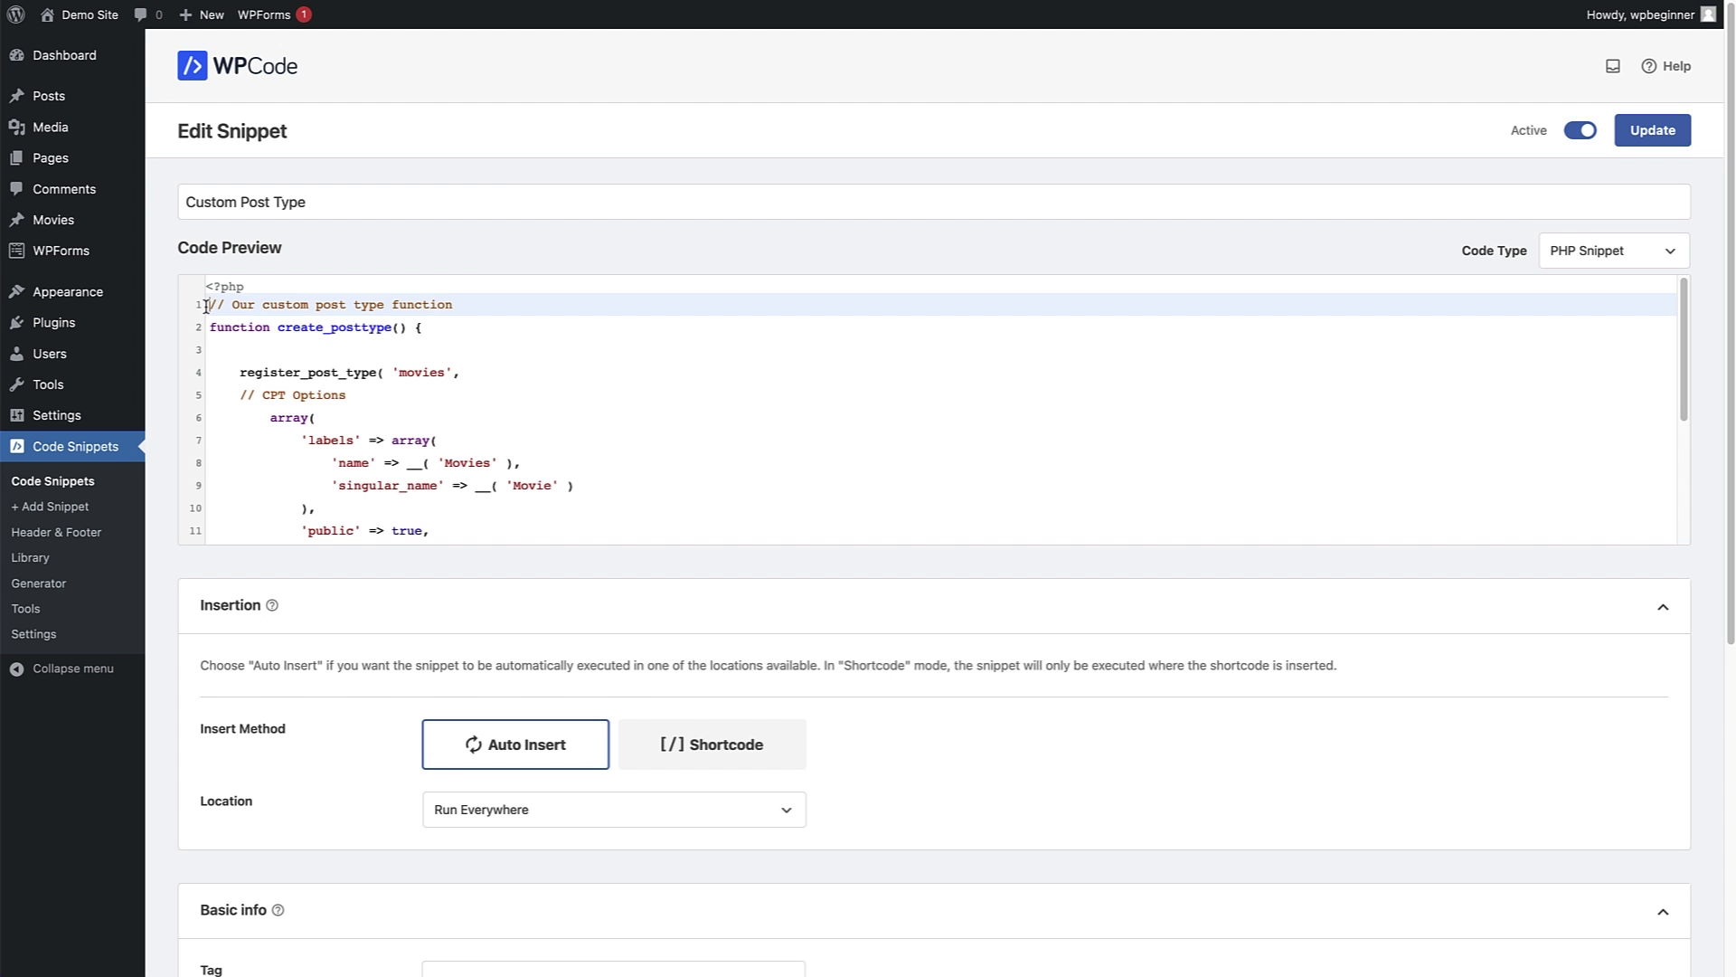
{"action": "key", "text": "ctrl+a"}
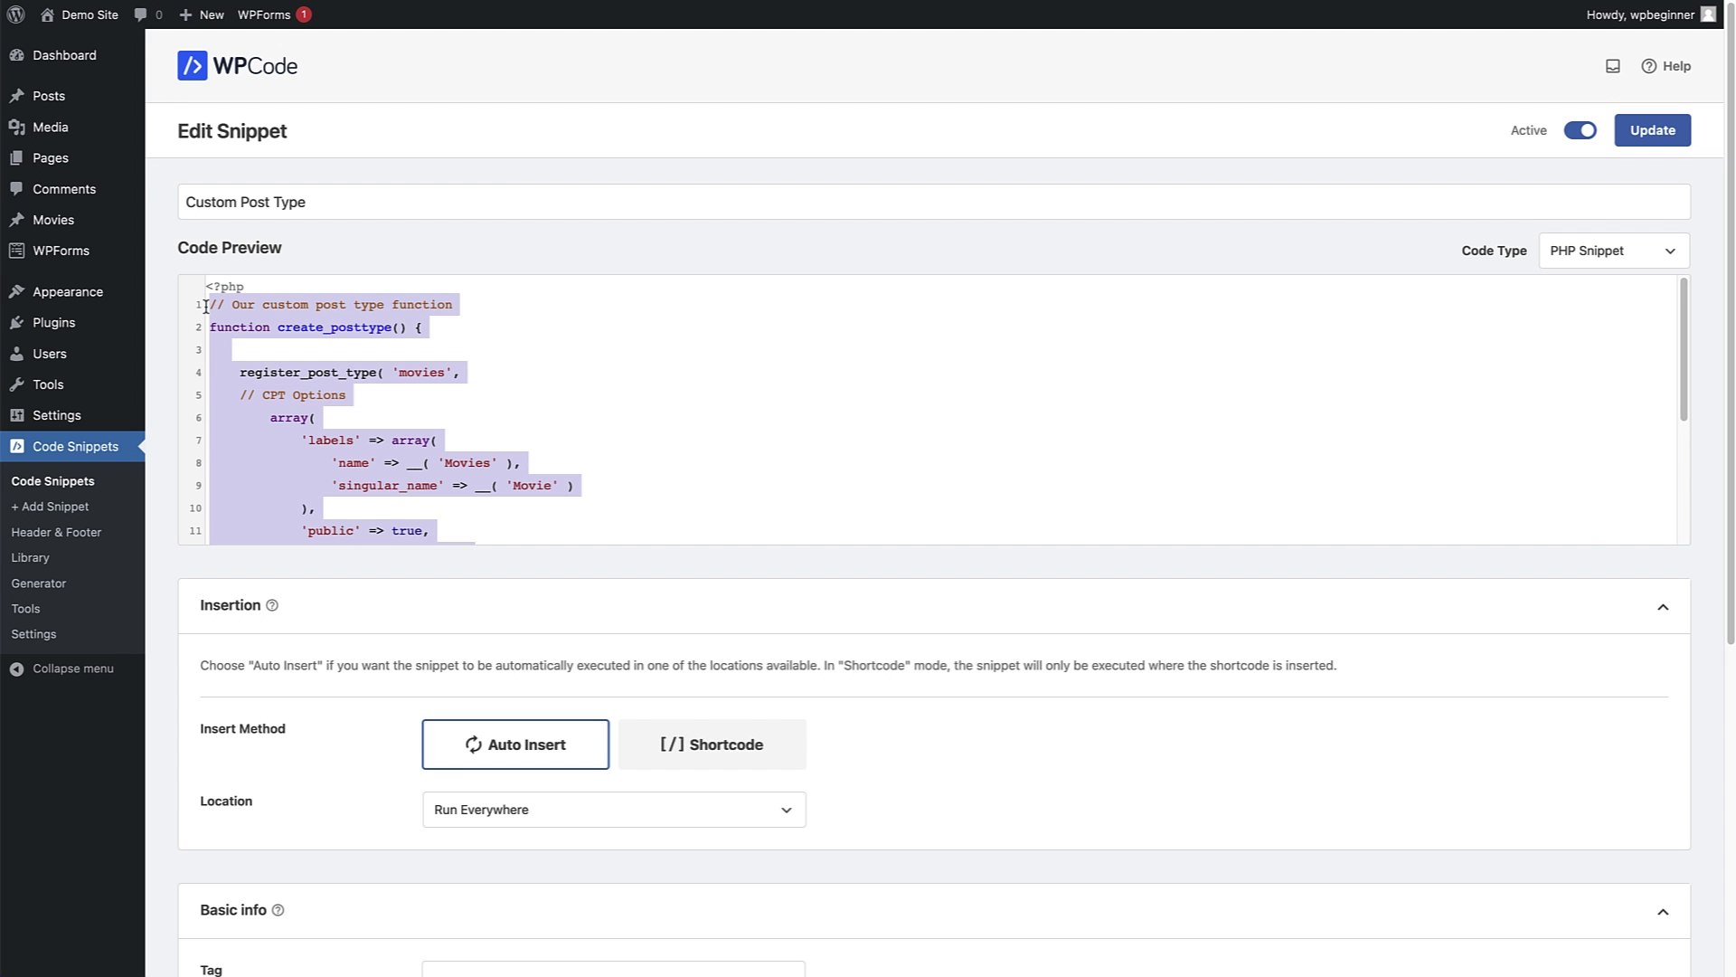
{"action": "key", "text": "BackSpace"}
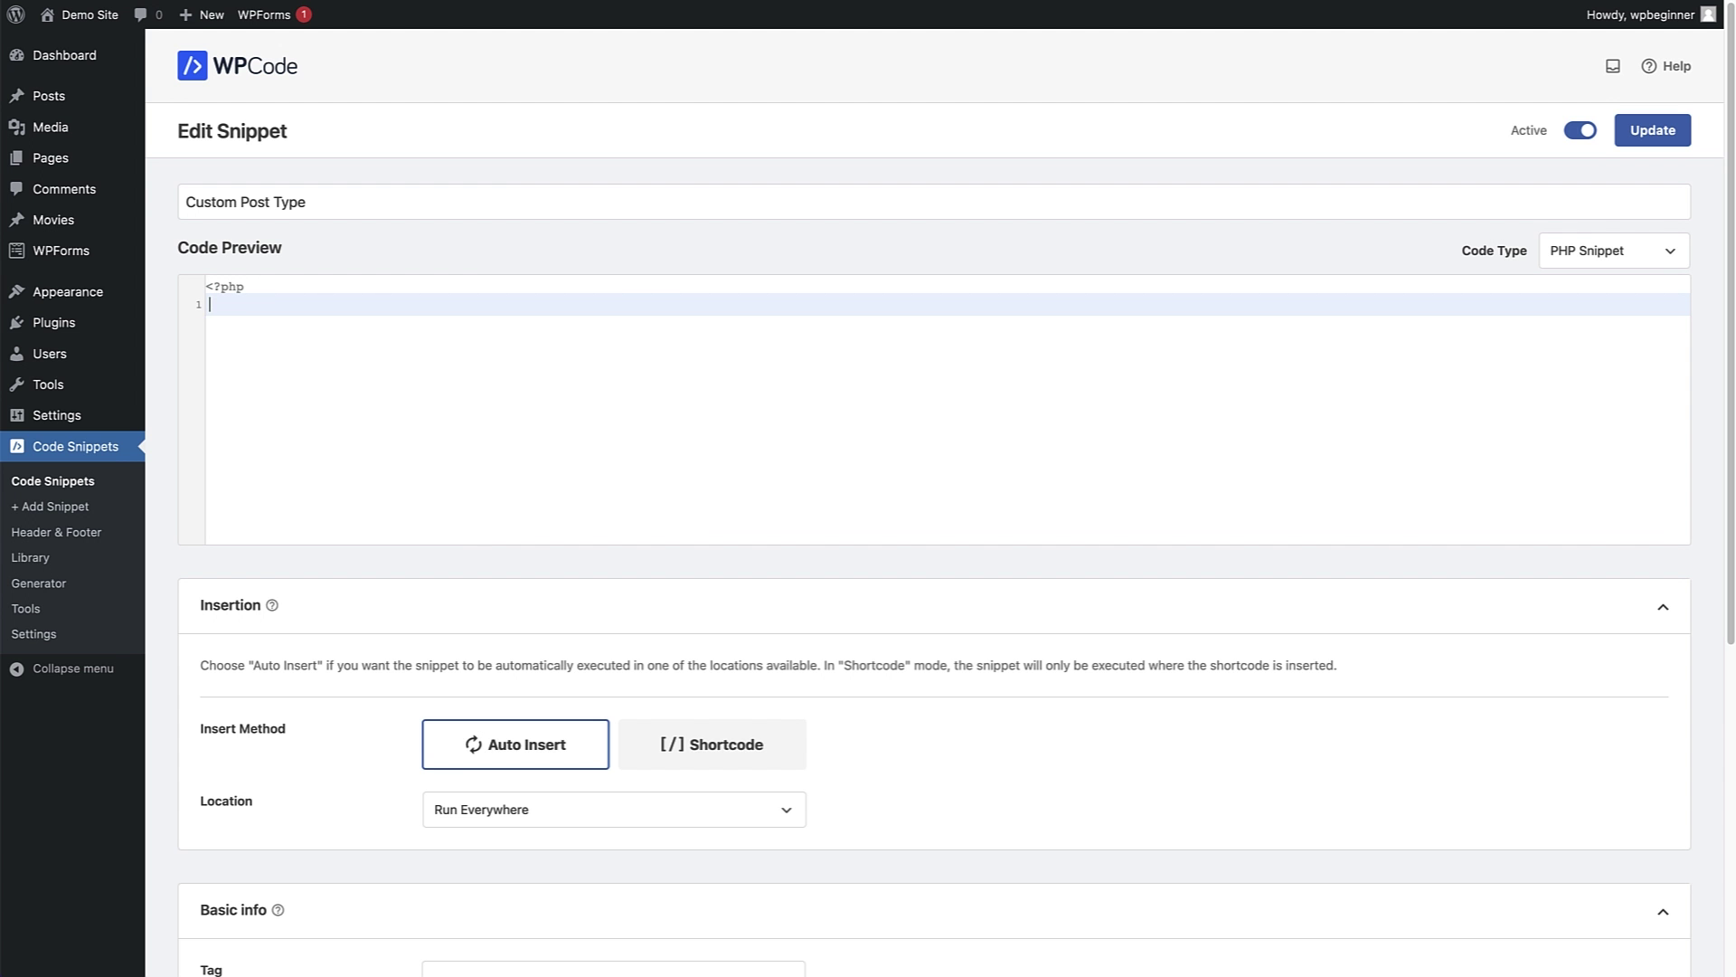
{"action": "key", "text": "ctrl+v"}
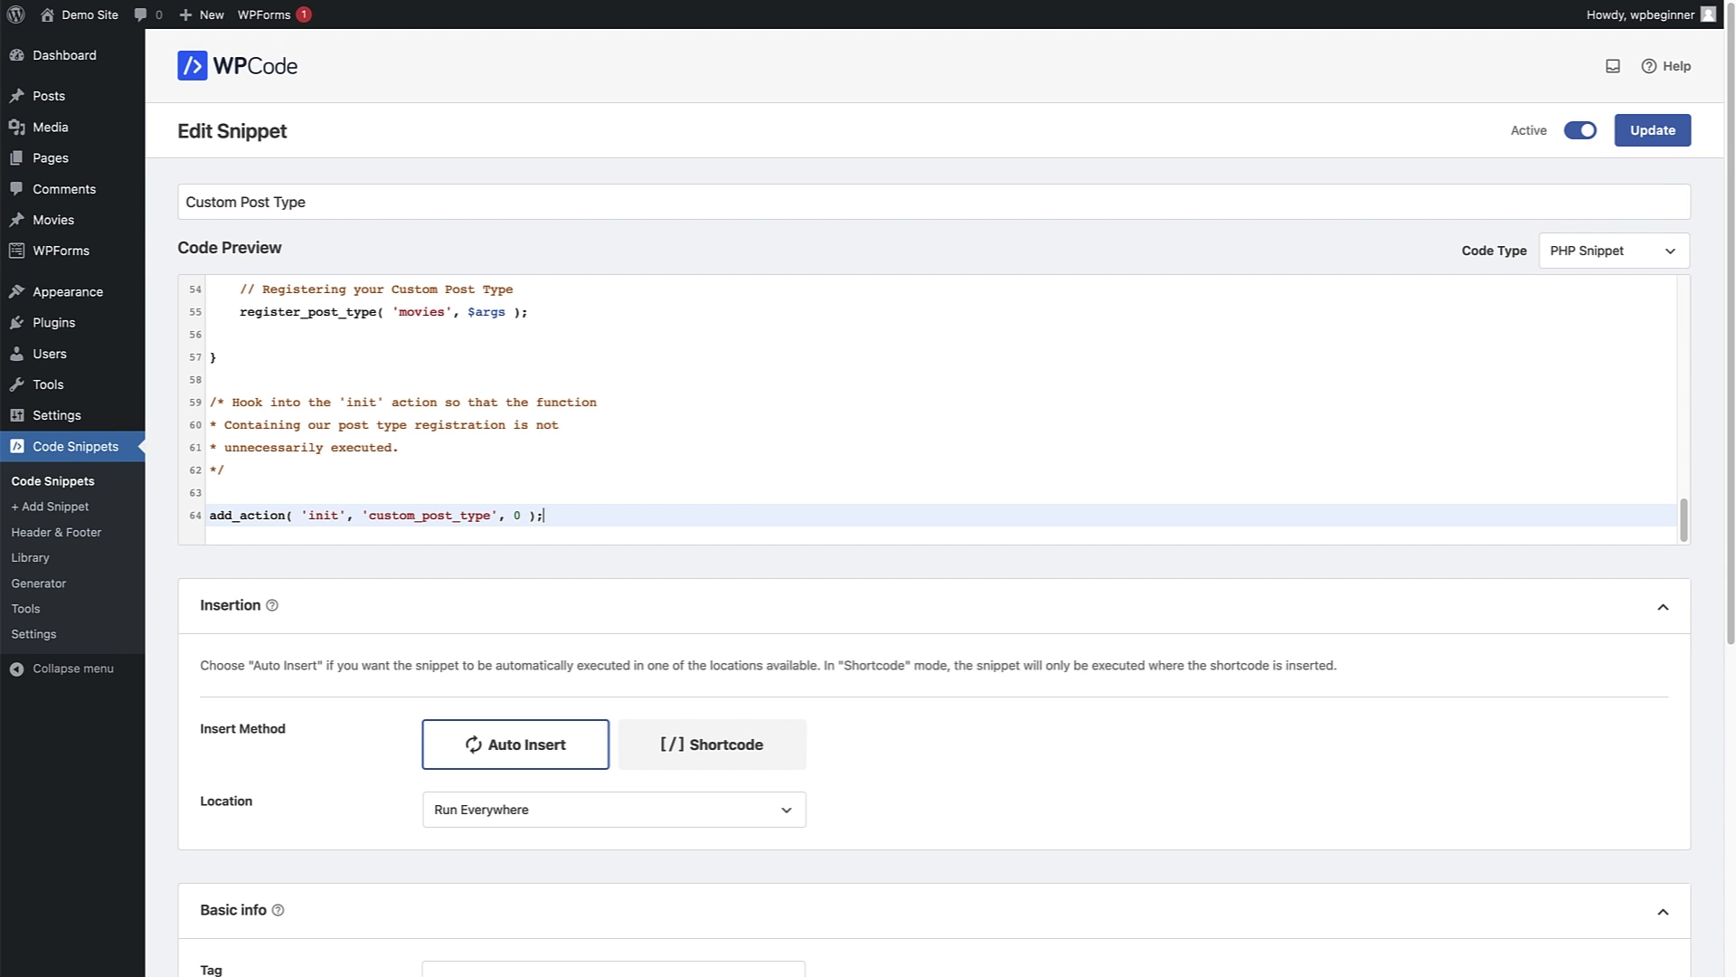
Review the labels and the $args options in the custom_post_type code from its beginning, and update the snippet.
{"action": "left_click_drag", "start_coordinate": [1672, 512], "coordinate": [1675, 290]}
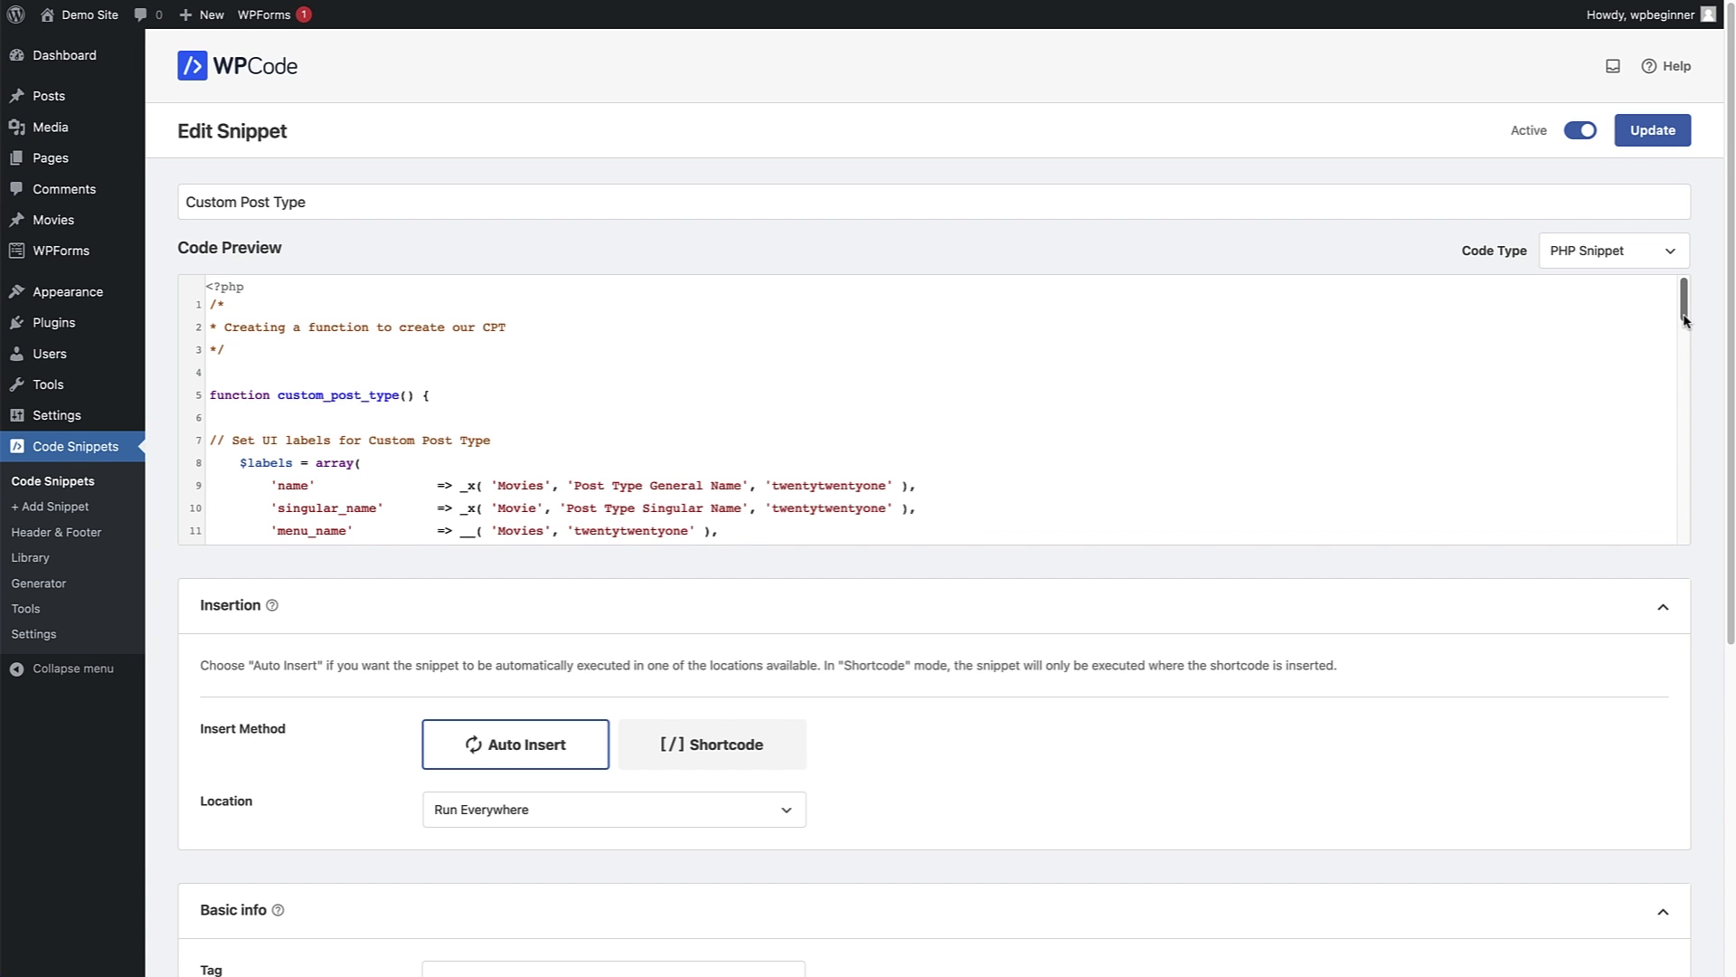
{"action": "left_click_drag", "start_coordinate": [1683, 318], "coordinate": [1683, 347]}
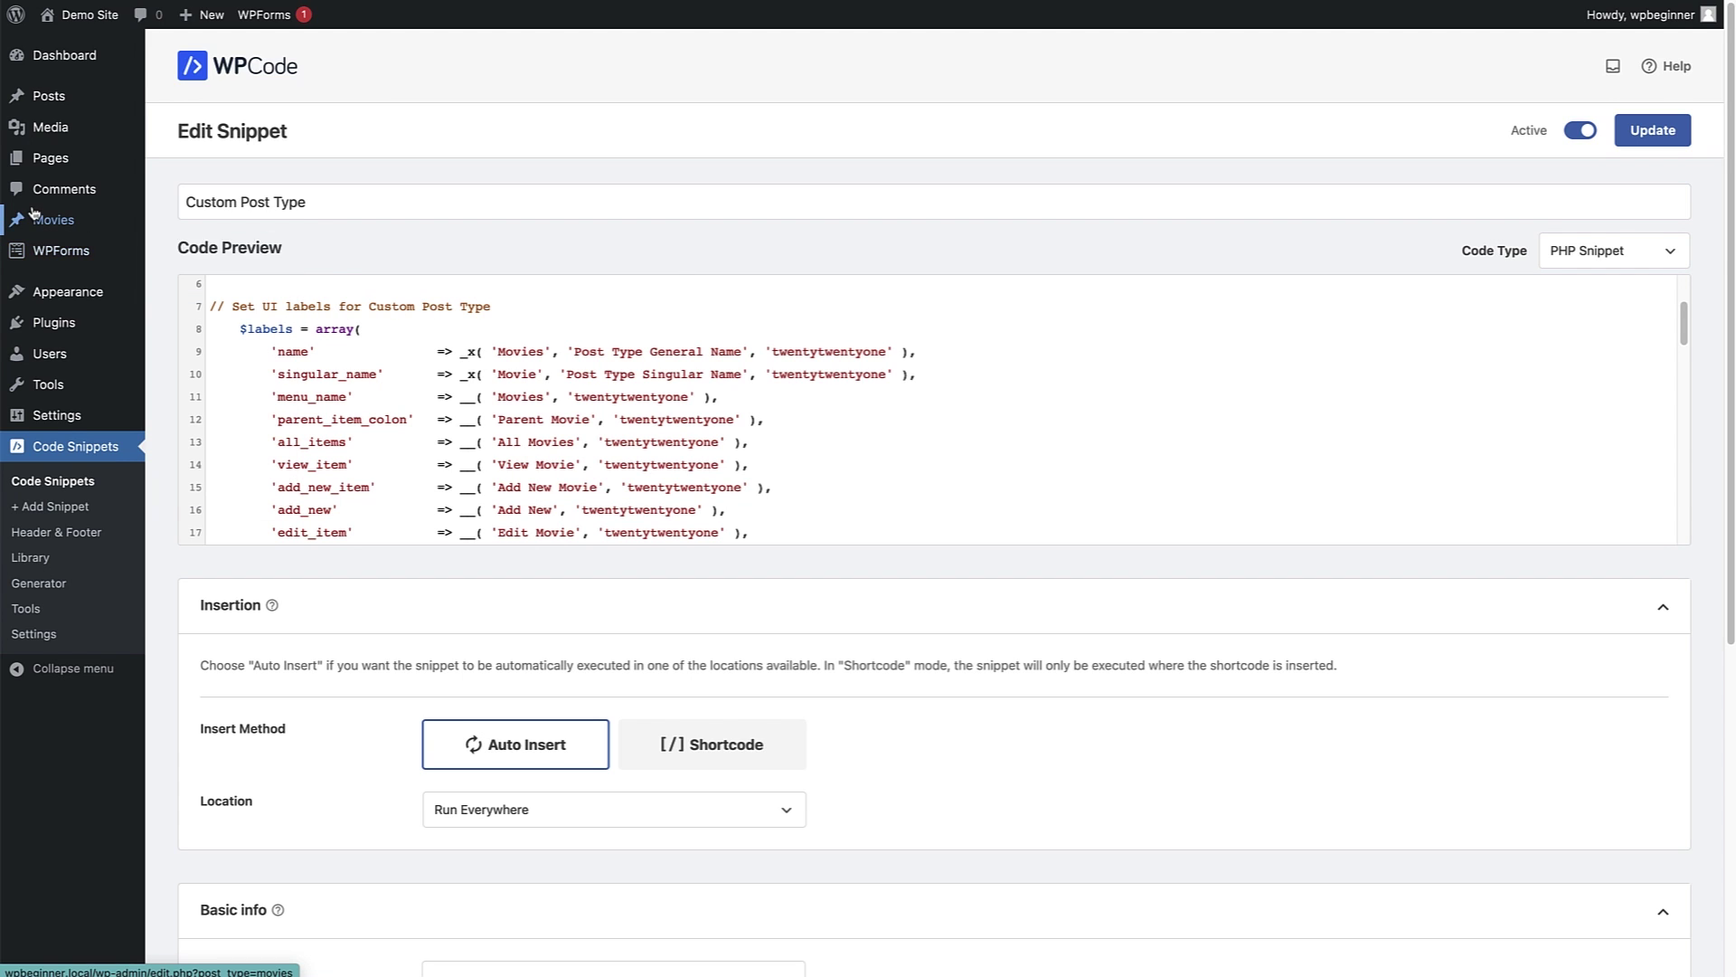
{"action": "mouse_move", "coordinate": [55, 224]}
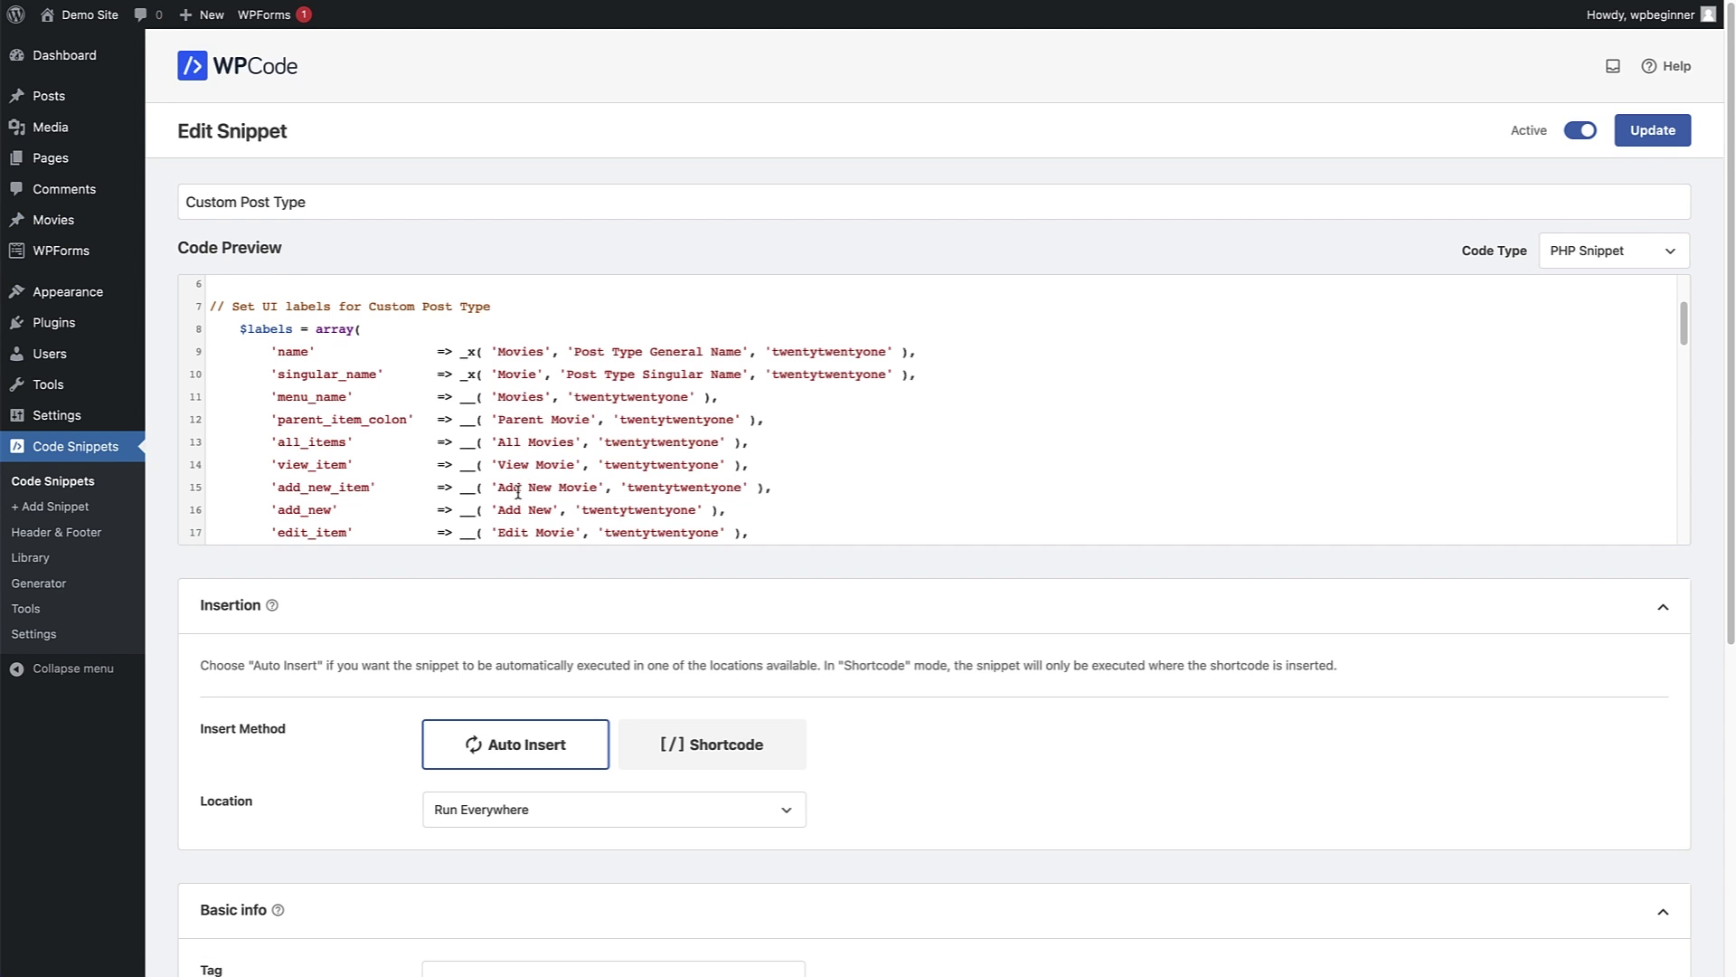
{"action": "scroll", "coordinate": [1663, 345], "scroll_direction": "down", "scroll_amount": 5}
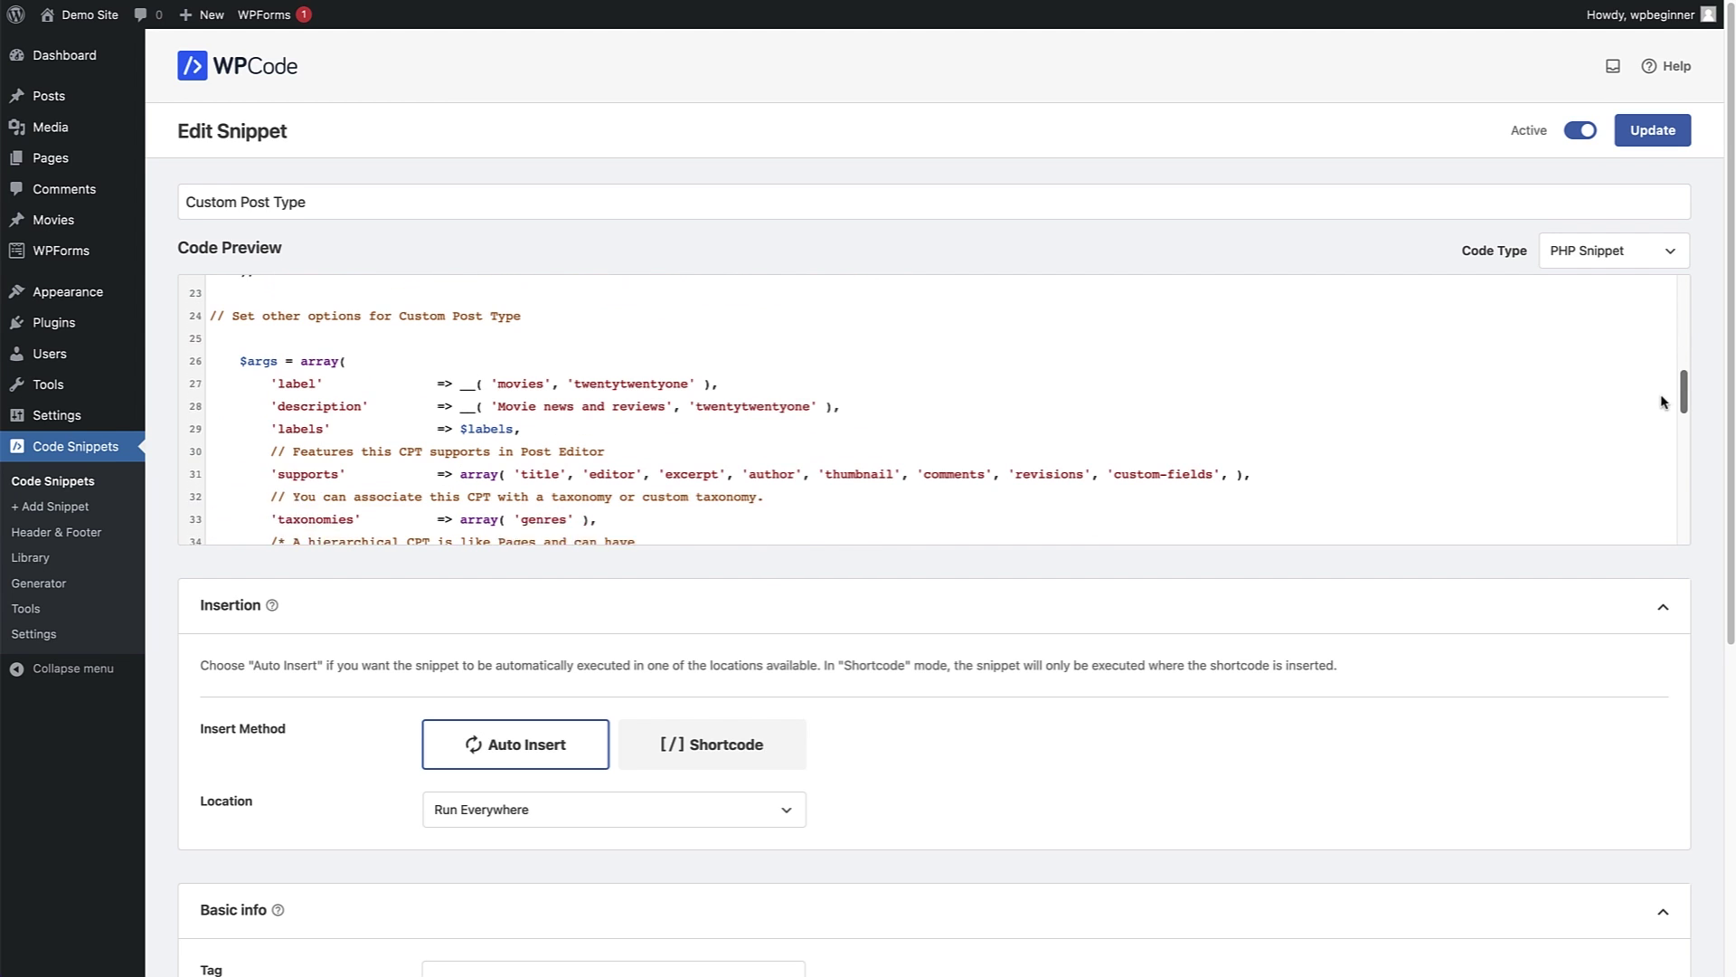
{"action": "scroll", "coordinate": [1663, 402], "scroll_direction": "down", "scroll_amount": 1}
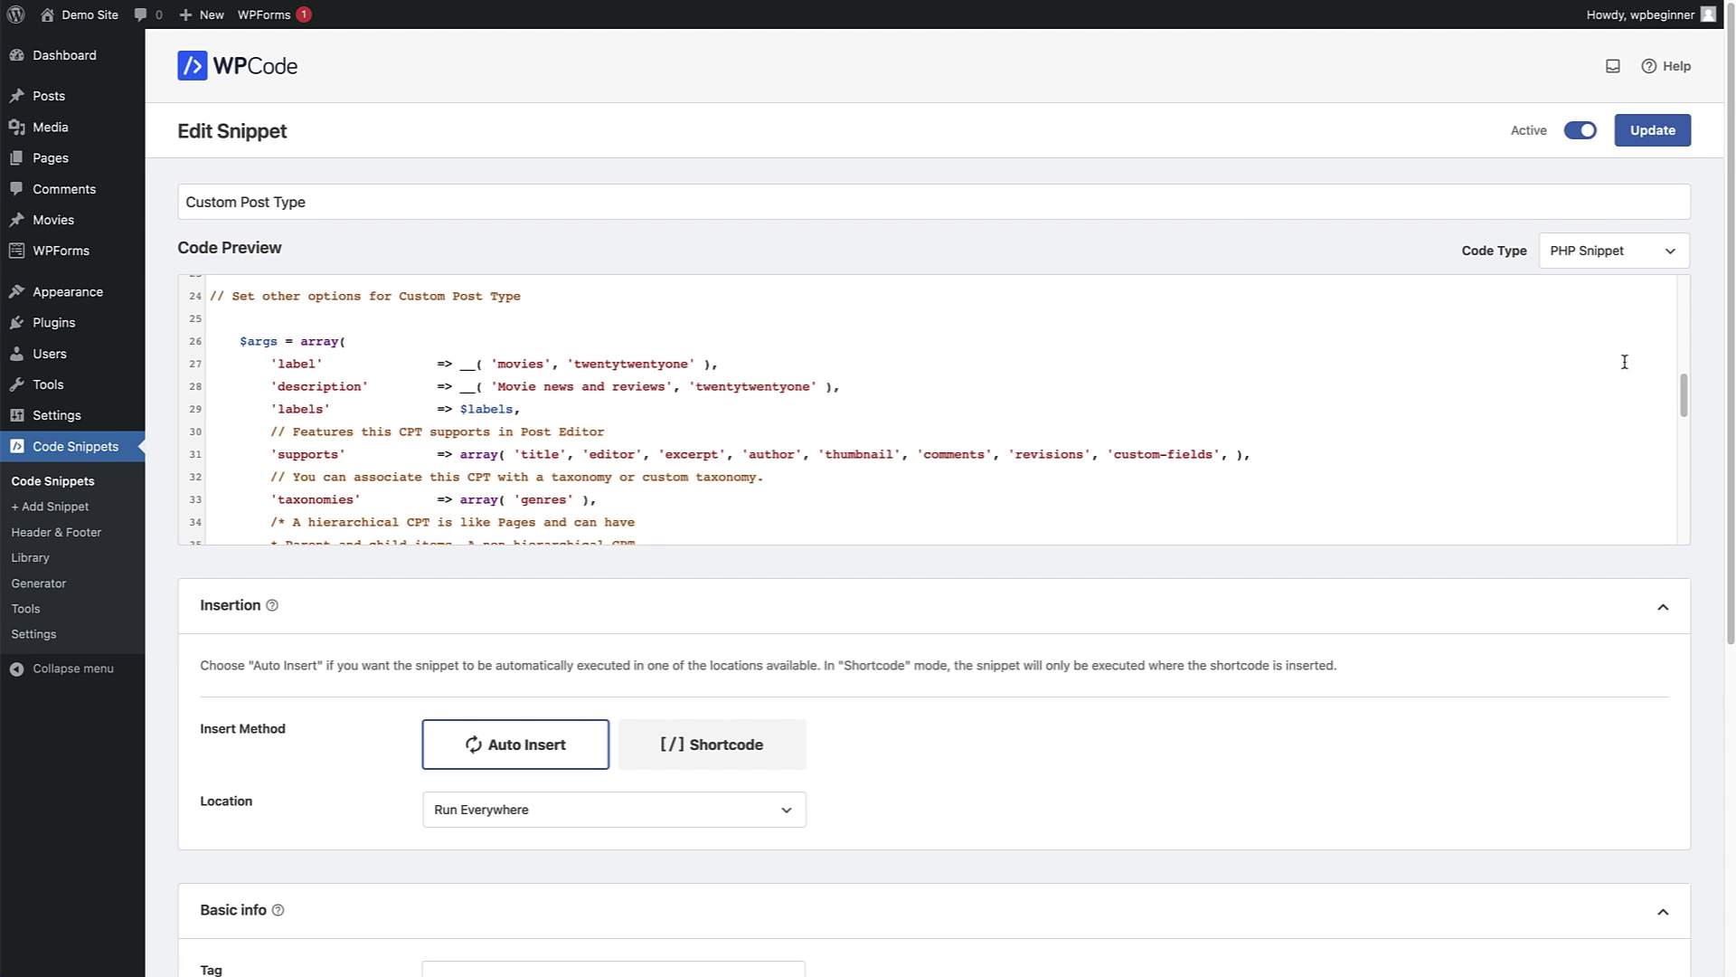
{"action": "left_click_drag", "start_coordinate": [1680, 398], "coordinate": [1679, 446]}
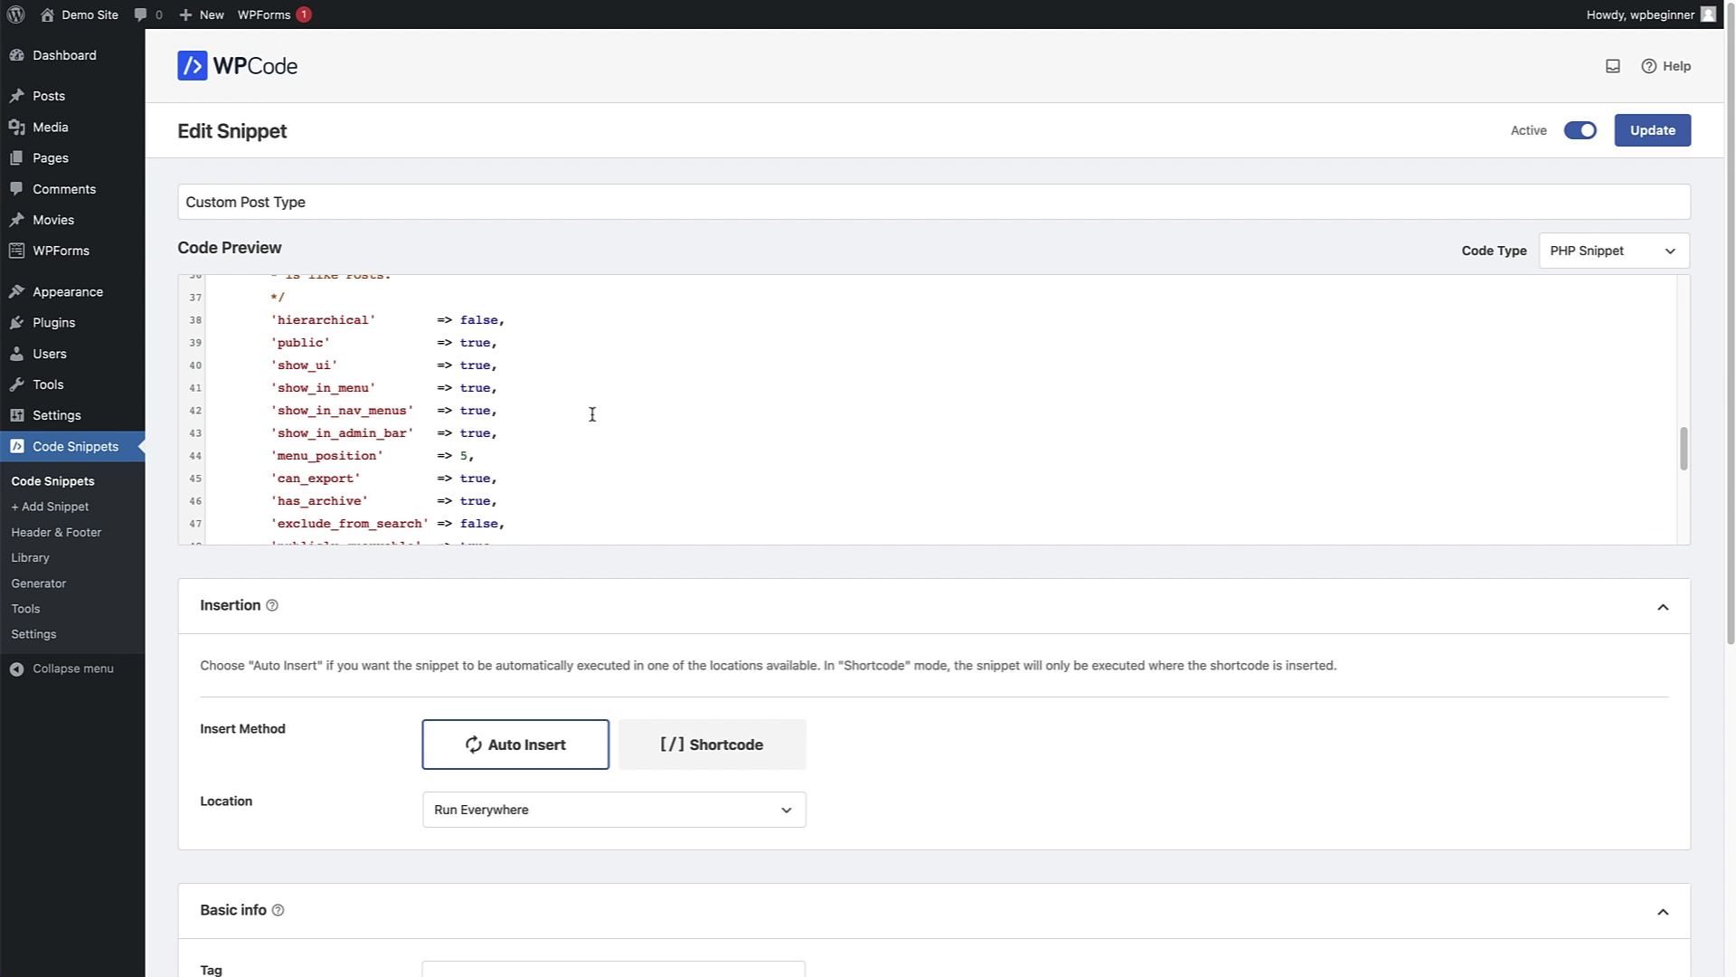
{"action": "left_click_drag", "start_coordinate": [1677, 466], "coordinate": [1663, 287]}
{"action": "left_click", "coordinate": [1653, 131]}
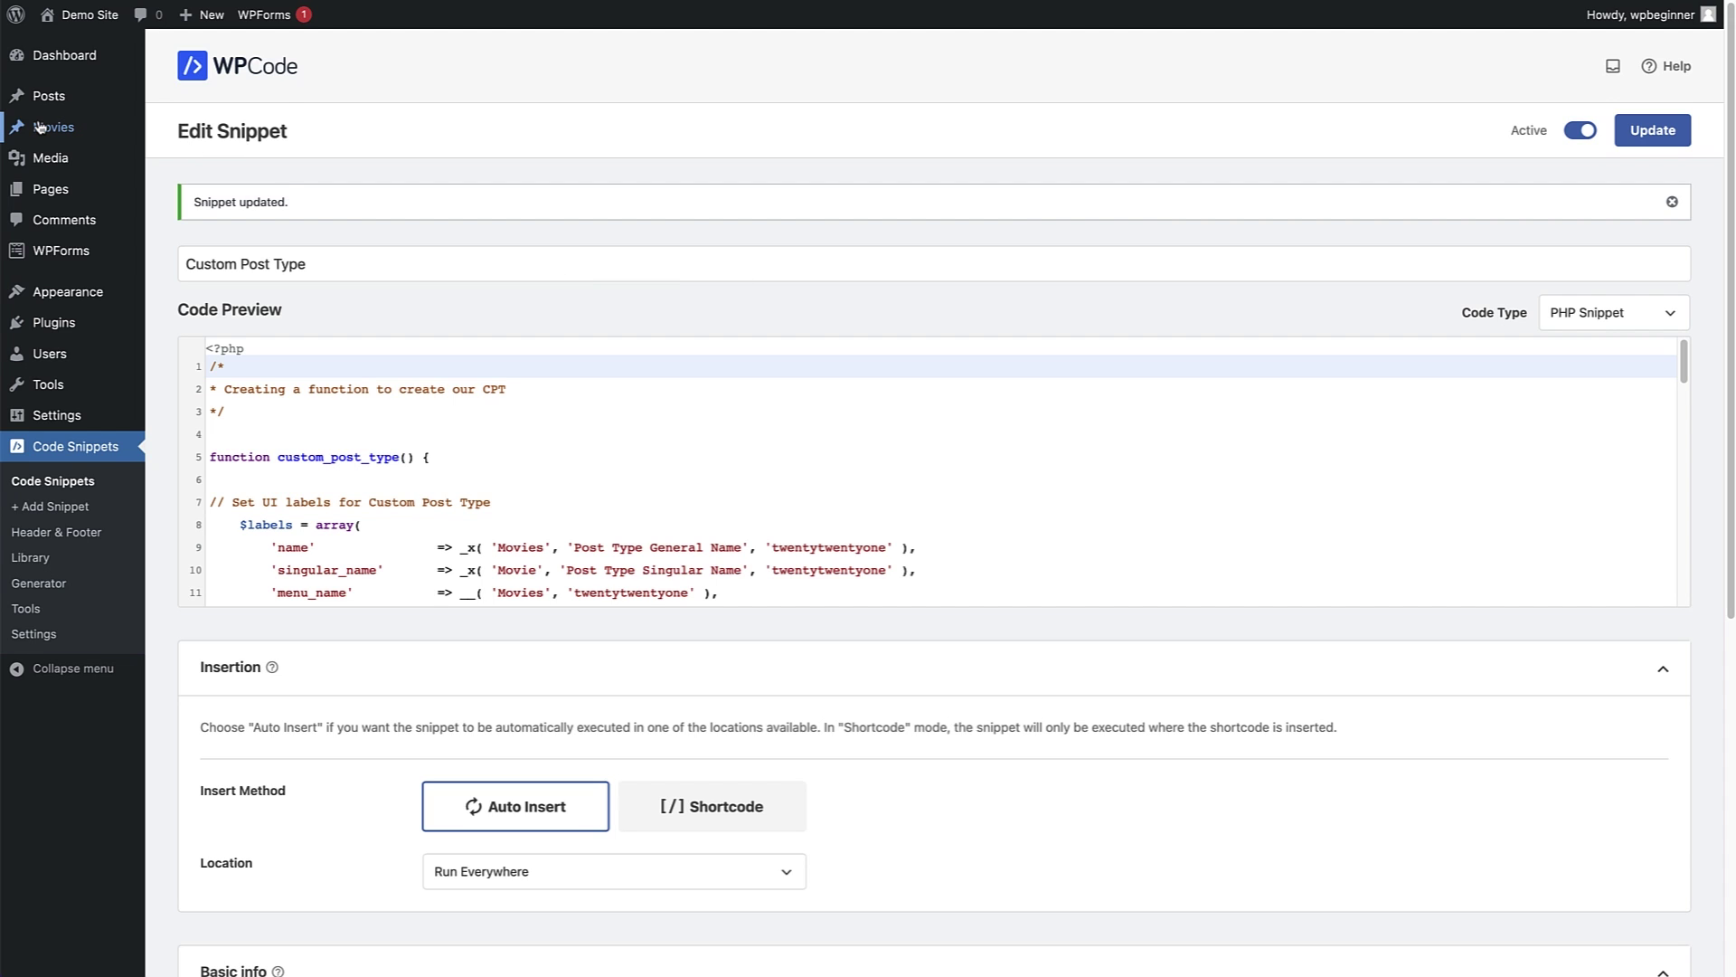
{"action": "mouse_move", "coordinate": [40, 127]}
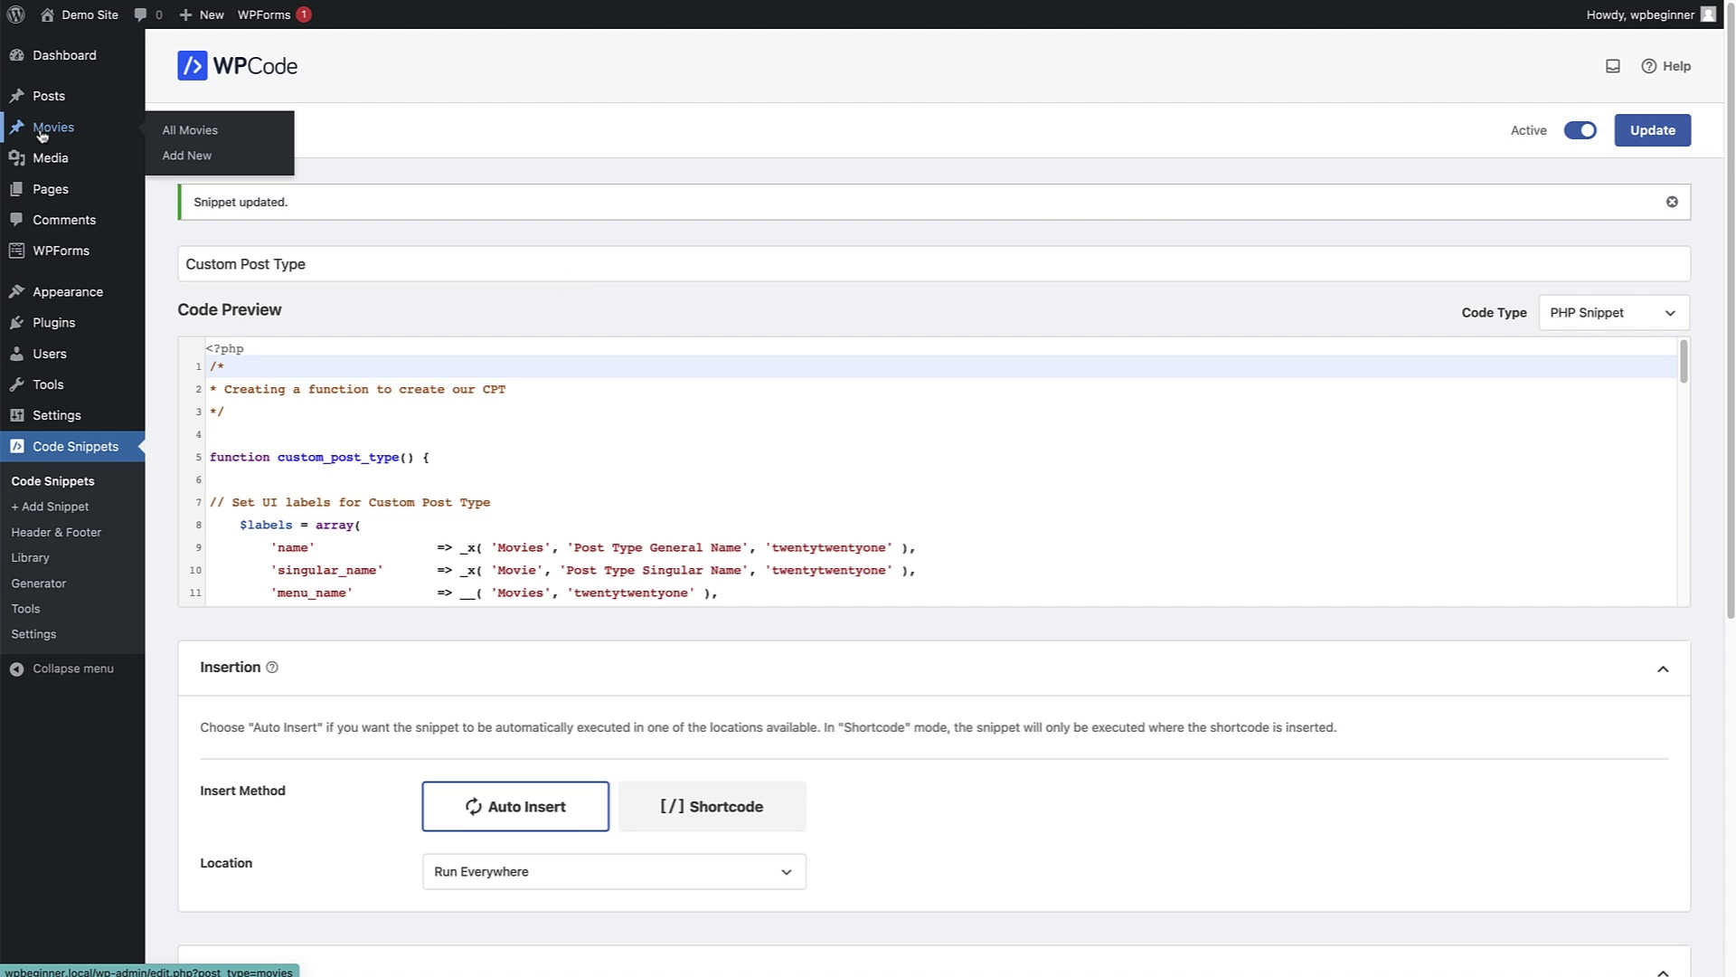
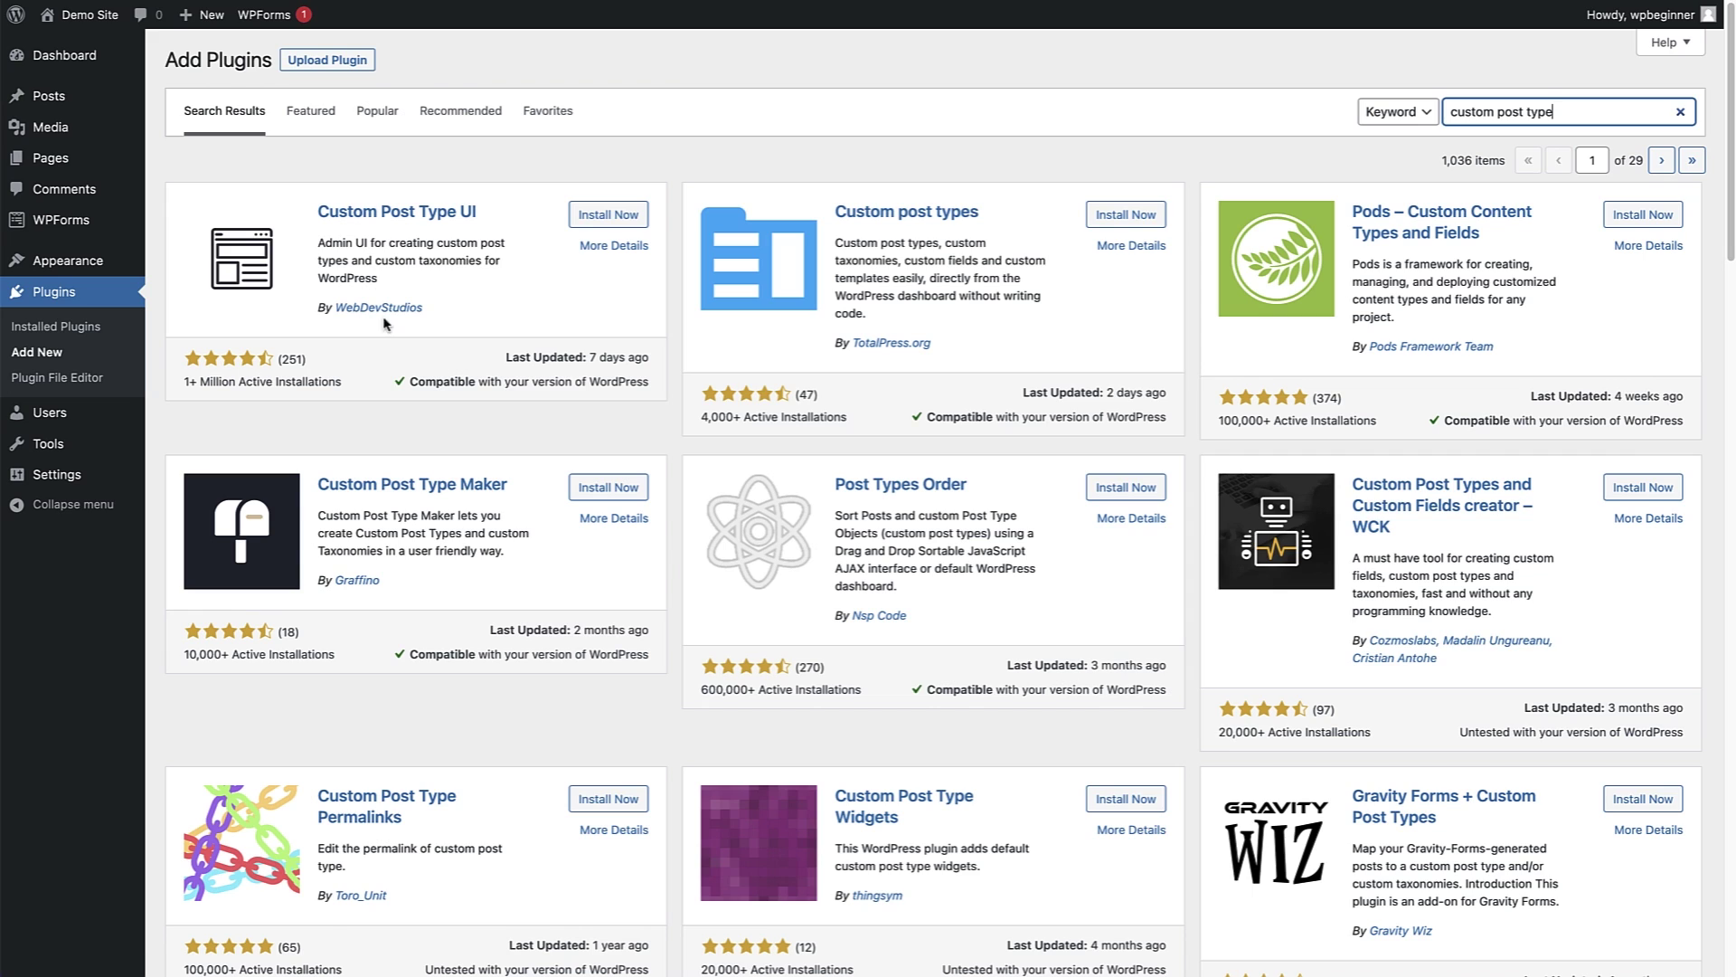
Install and activate the Custom Post Type UI plugin, and open its form for adding post types.
{"action": "left_click", "coordinate": [616, 217]}
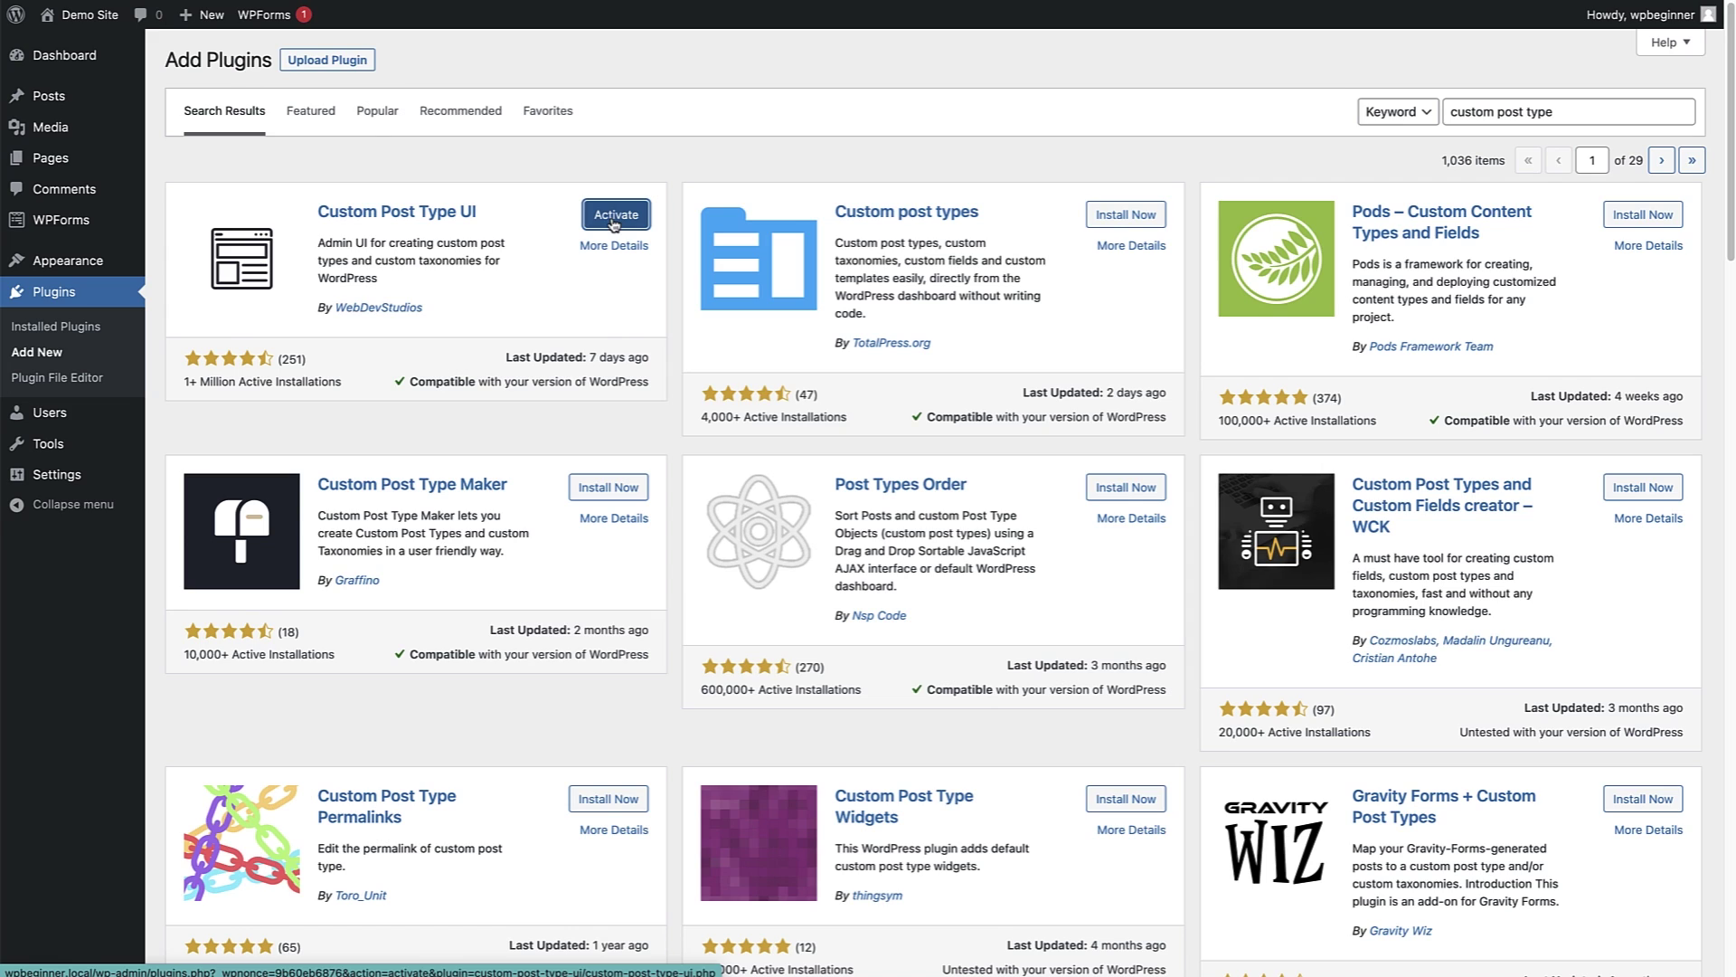
{"action": "left_click", "coordinate": [615, 221]}
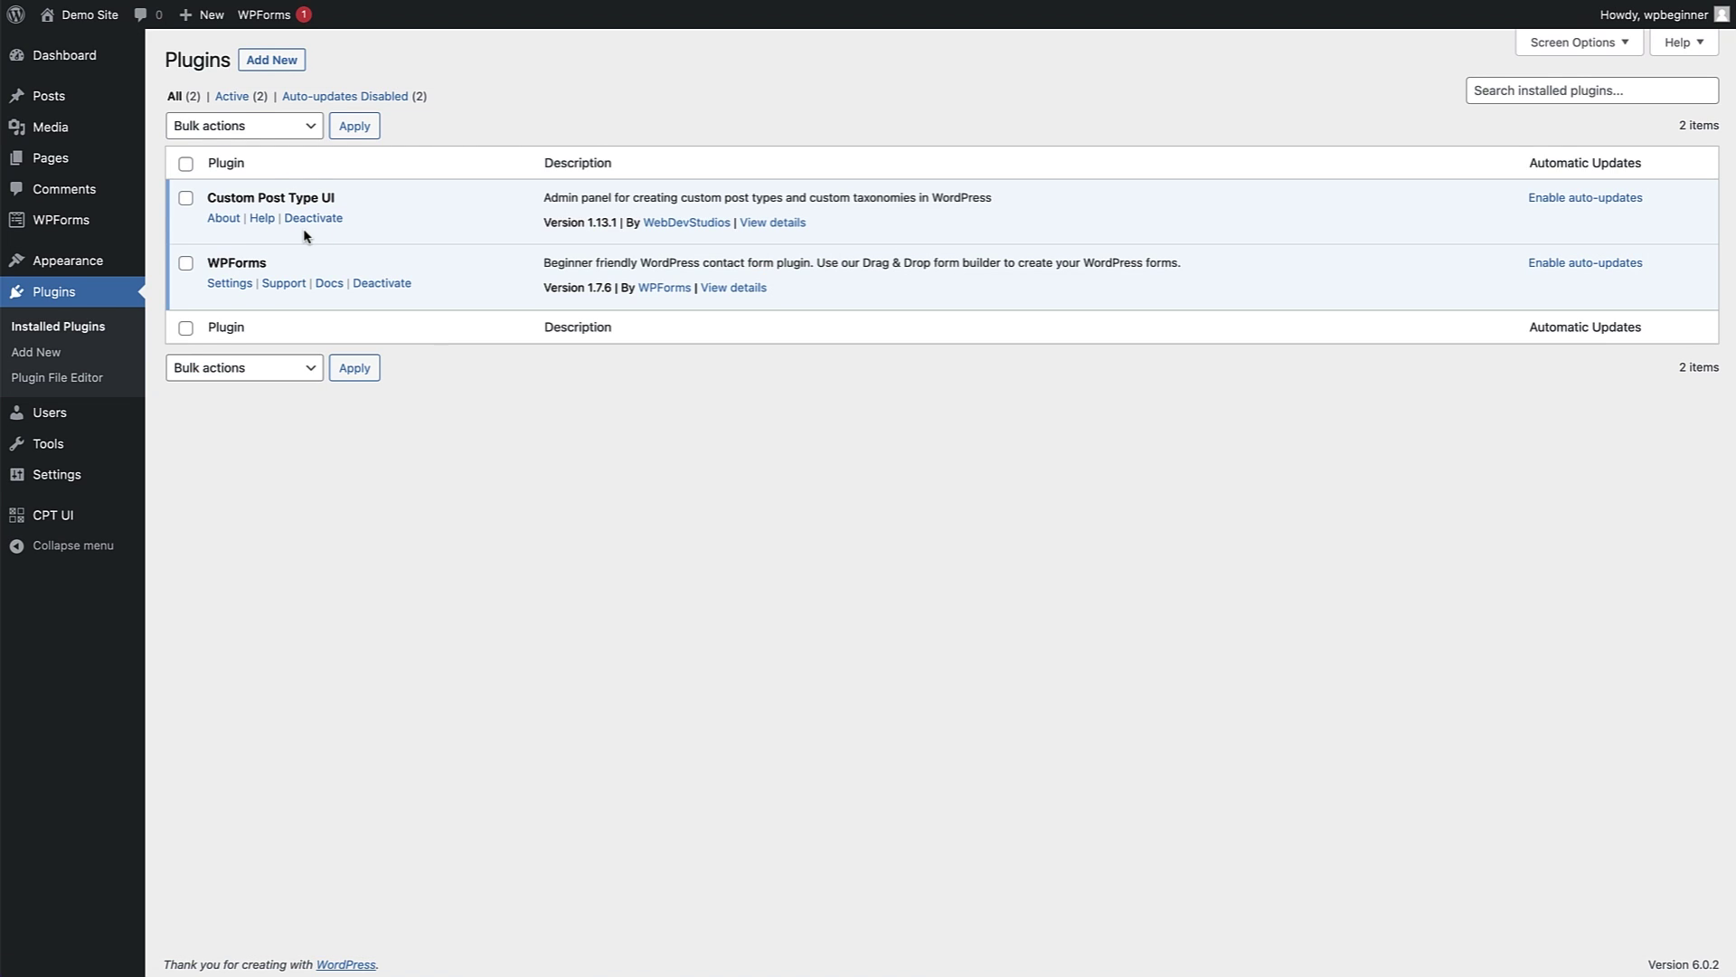
{"action": "mouse_move", "coordinate": [83, 519]}
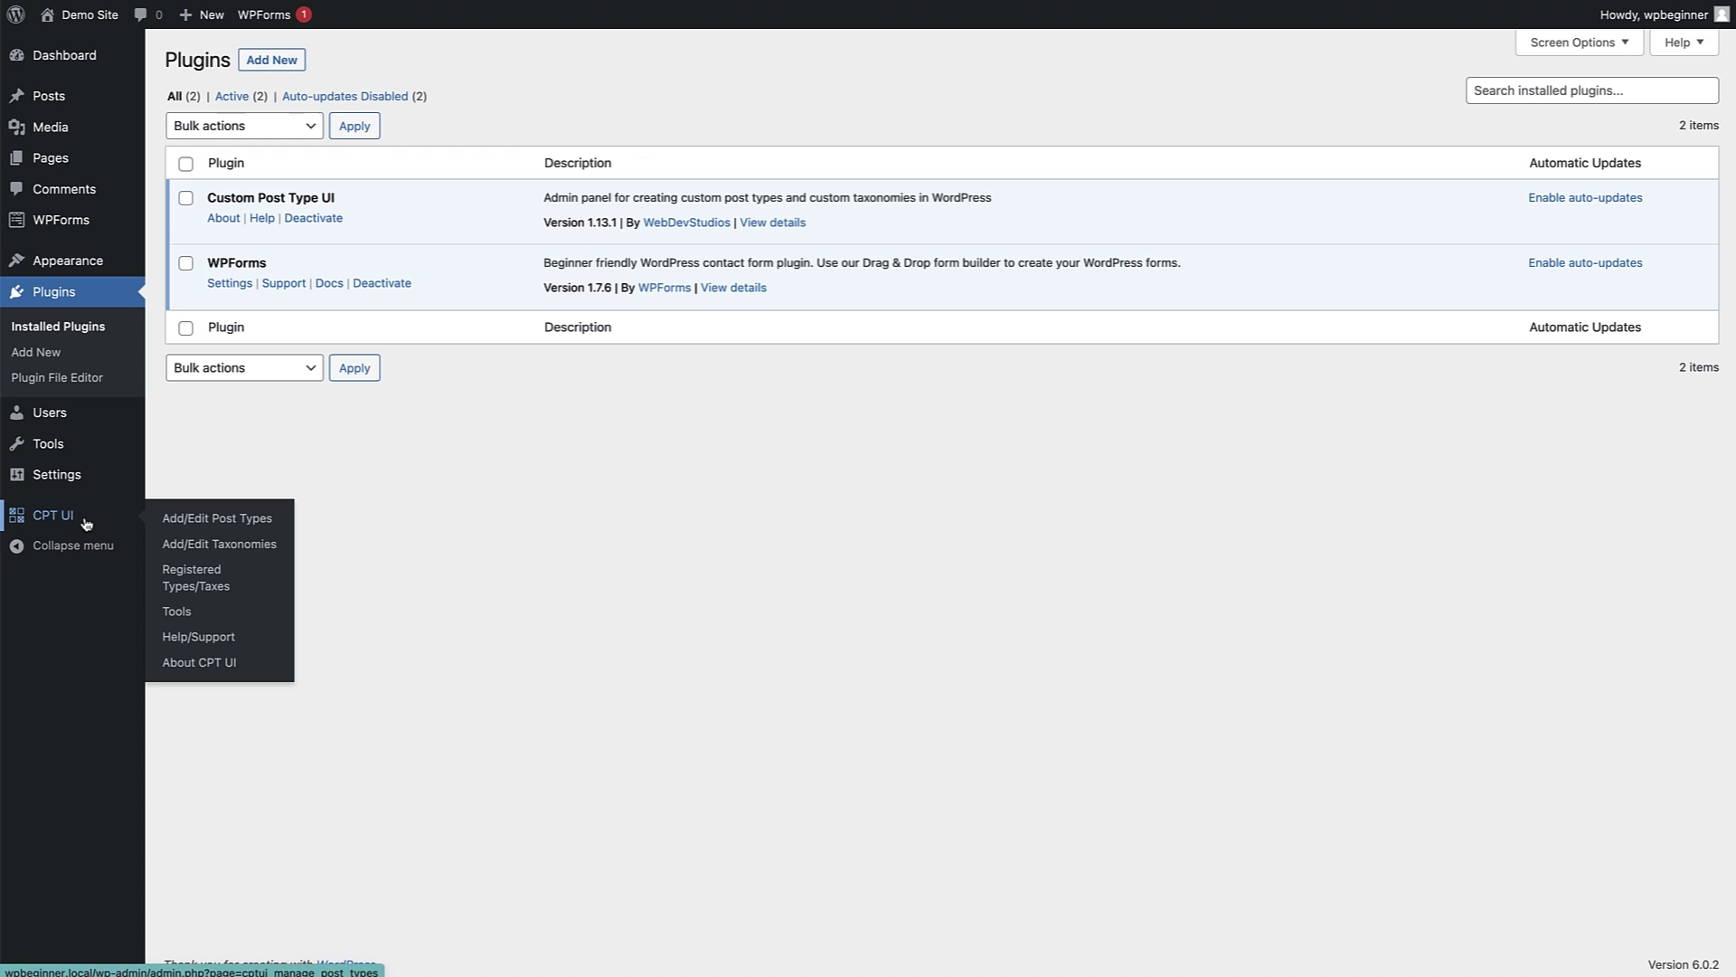
{"action": "left_click", "coordinate": [86, 524]}
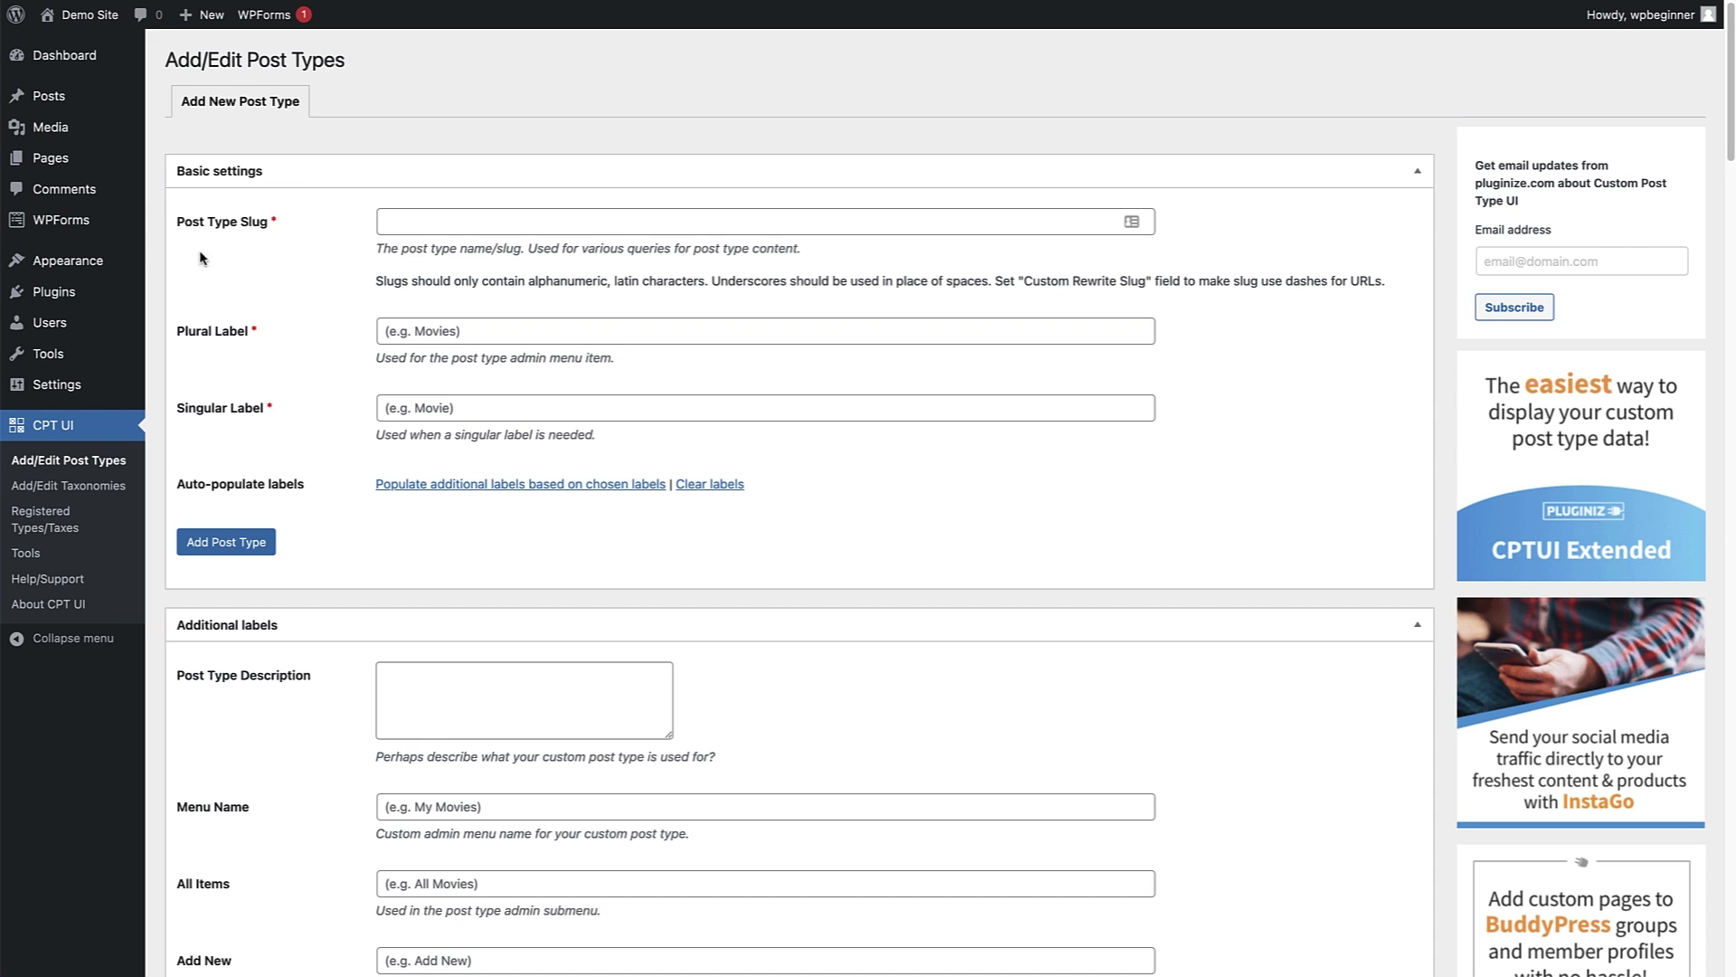
Add a post type with the slug movies, plural label Movies and singular label Movie.
{"action": "left_click", "coordinate": [403, 222]}
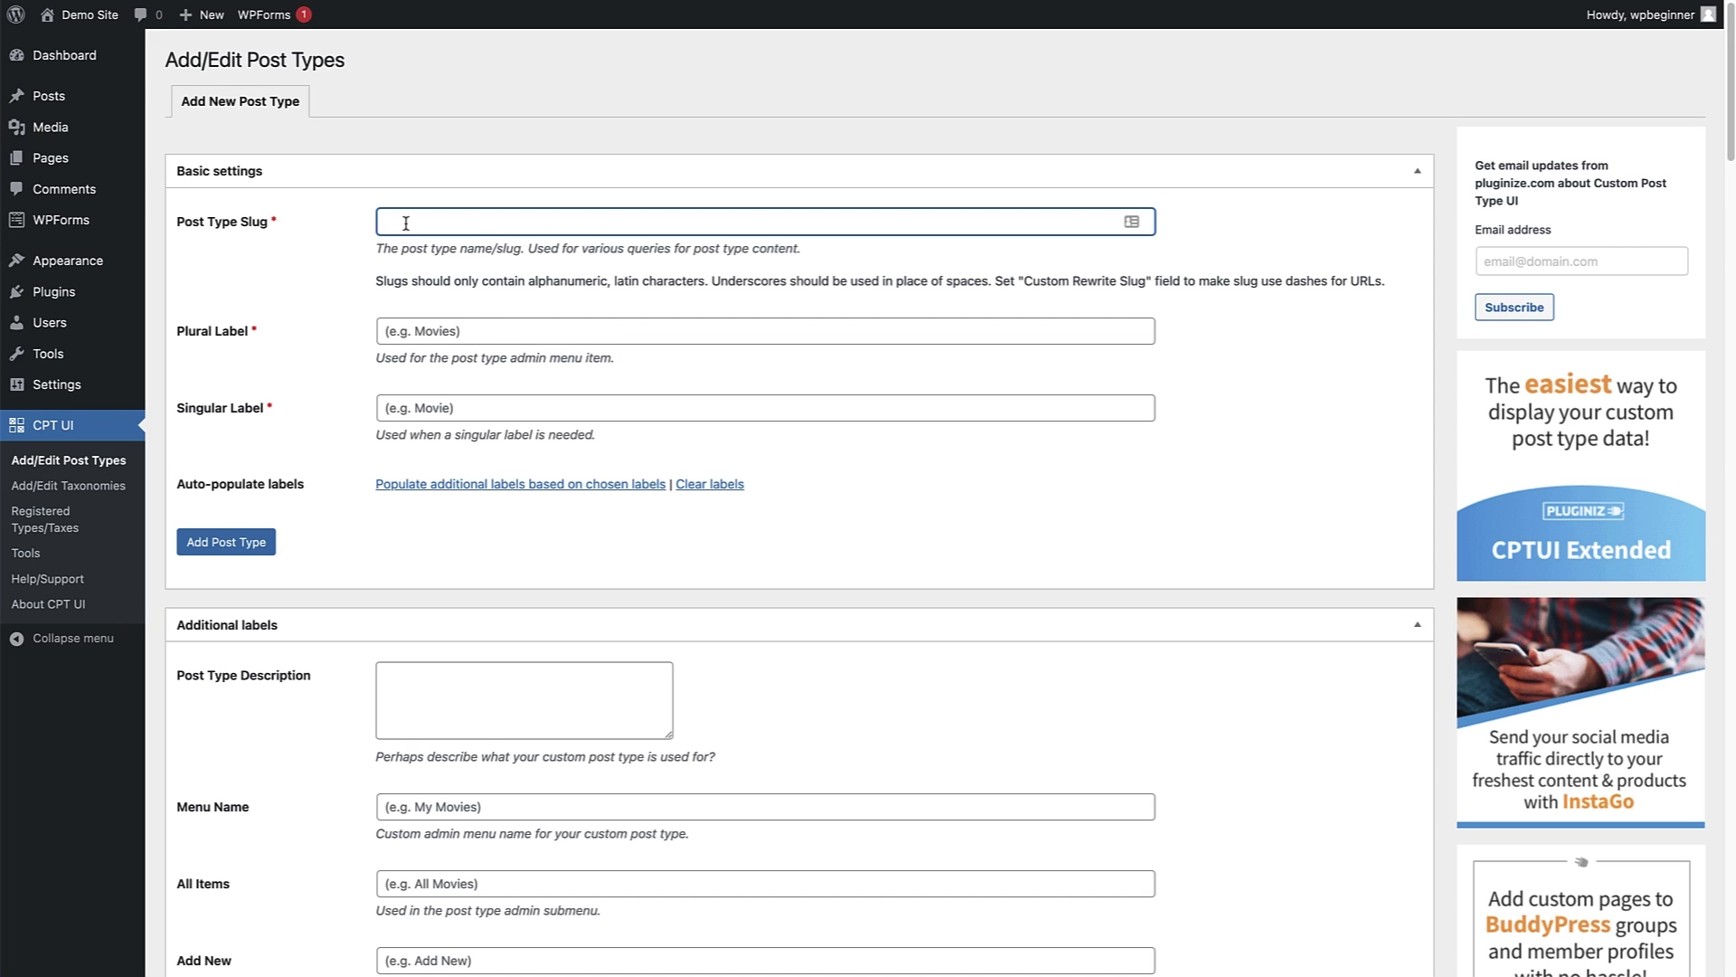
{"action": "type", "text": "movies"}
{"action": "left_click", "coordinate": [335, 351]}
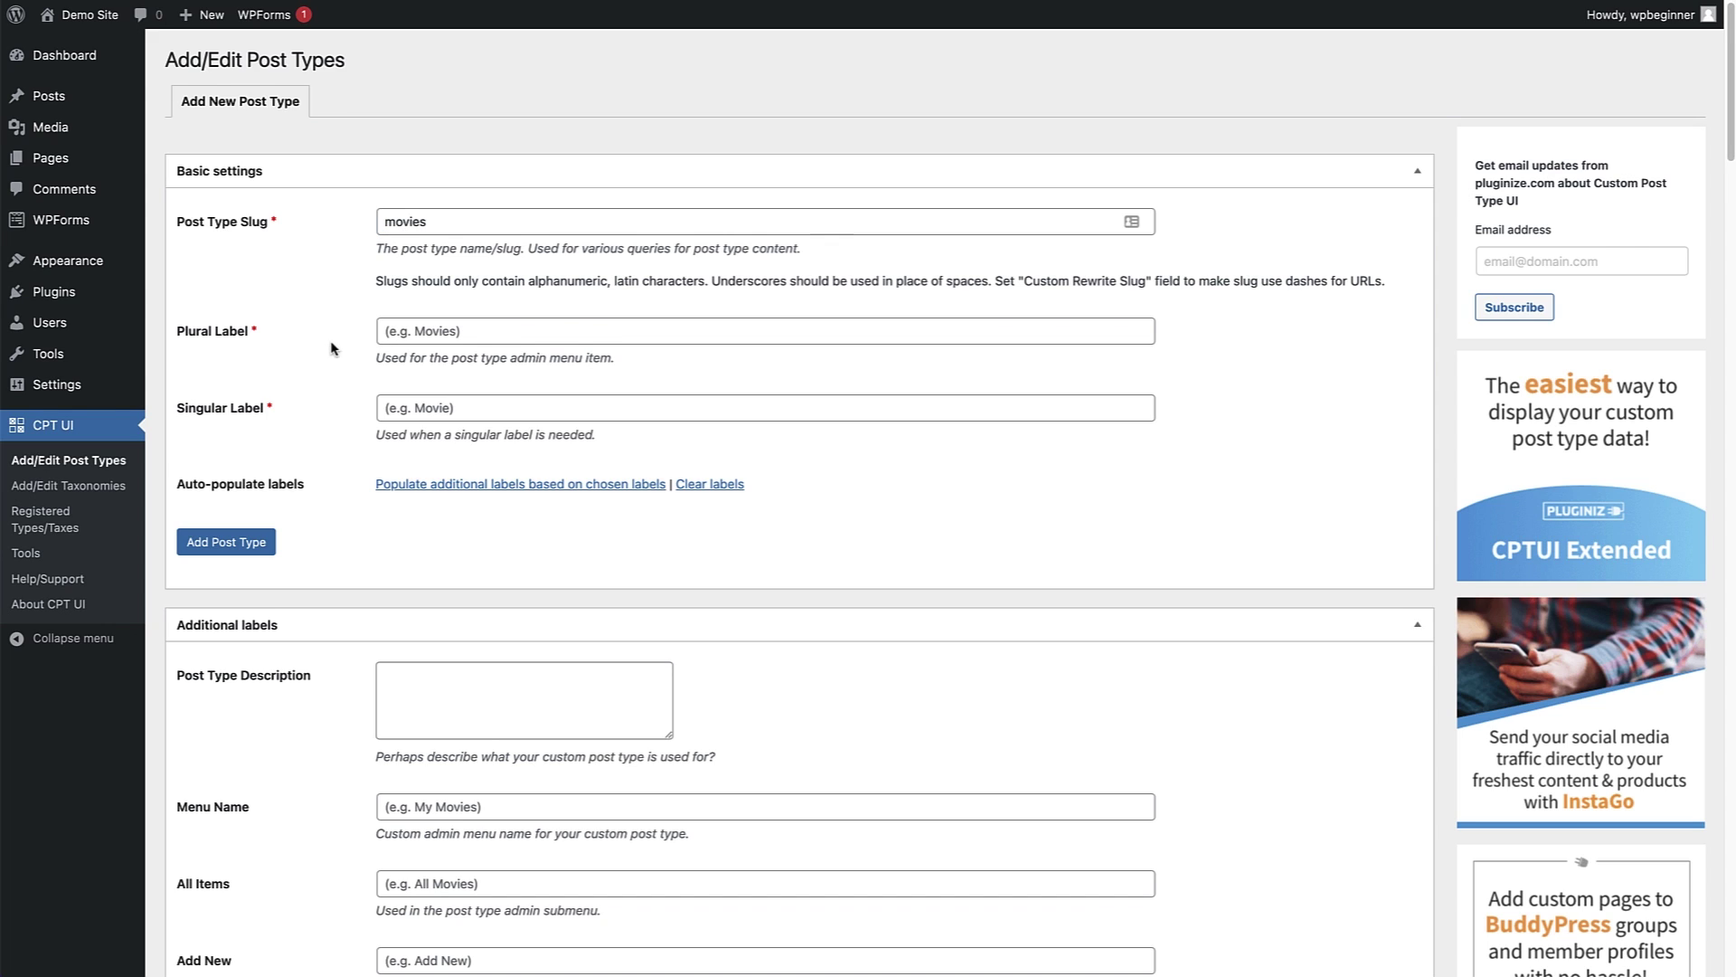
{"action": "left_click", "coordinate": [430, 334]}
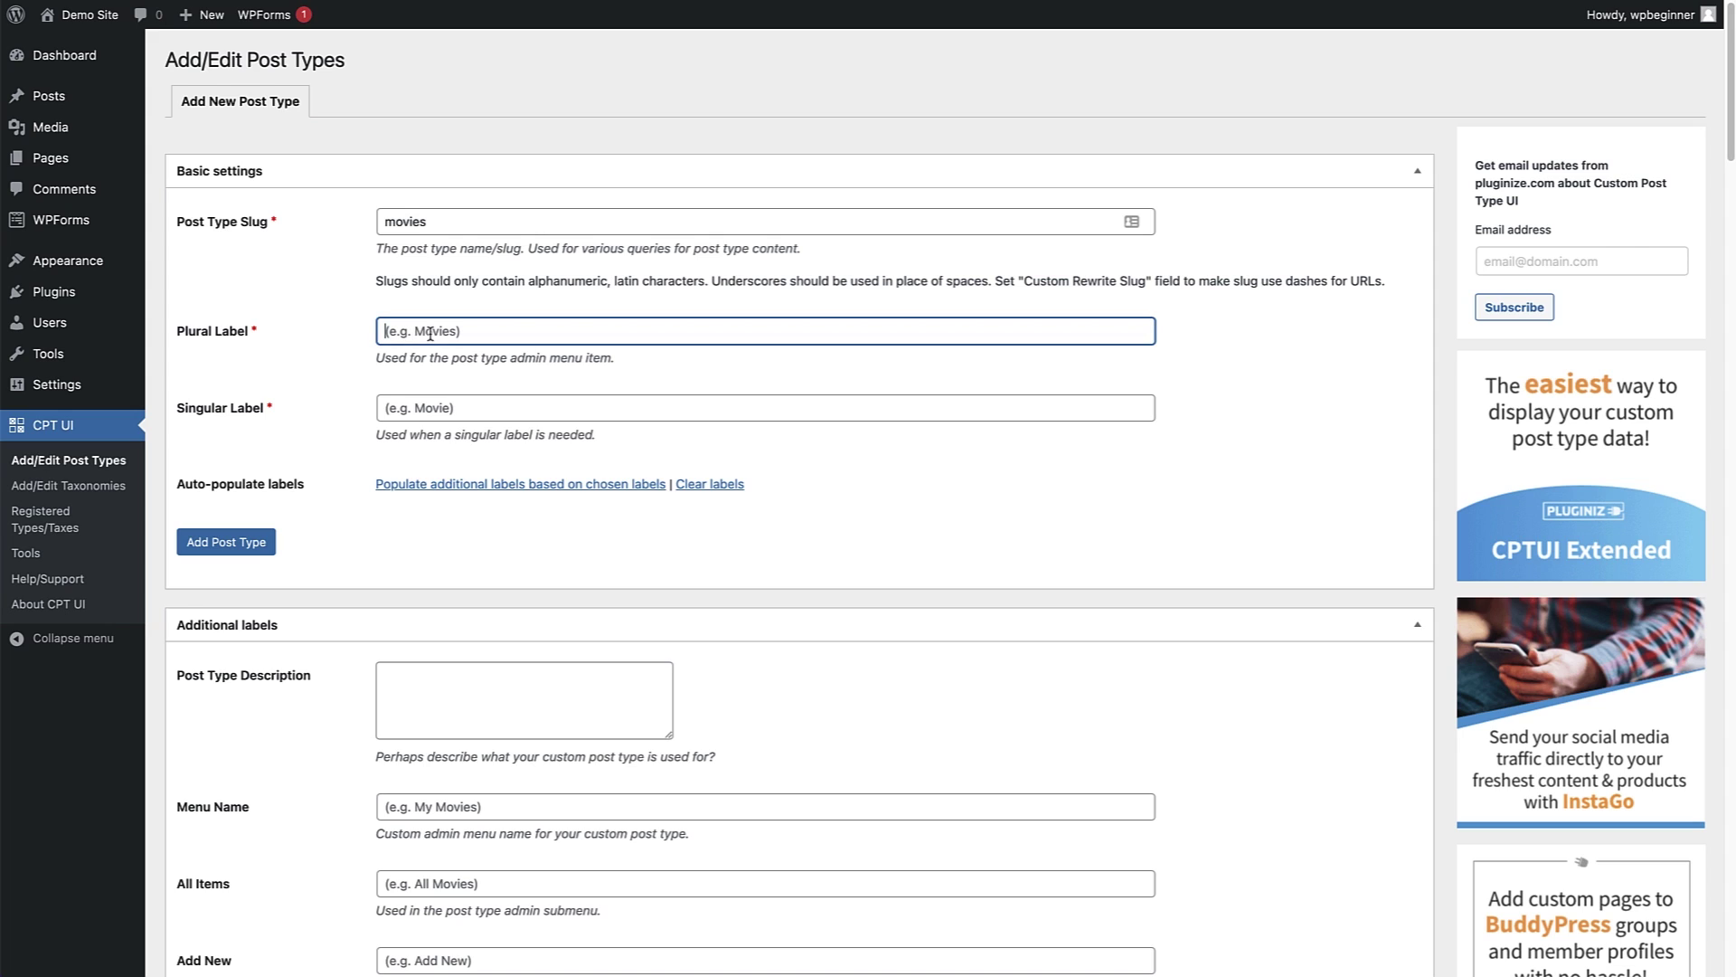
{"action": "type", "text": "Movies"}
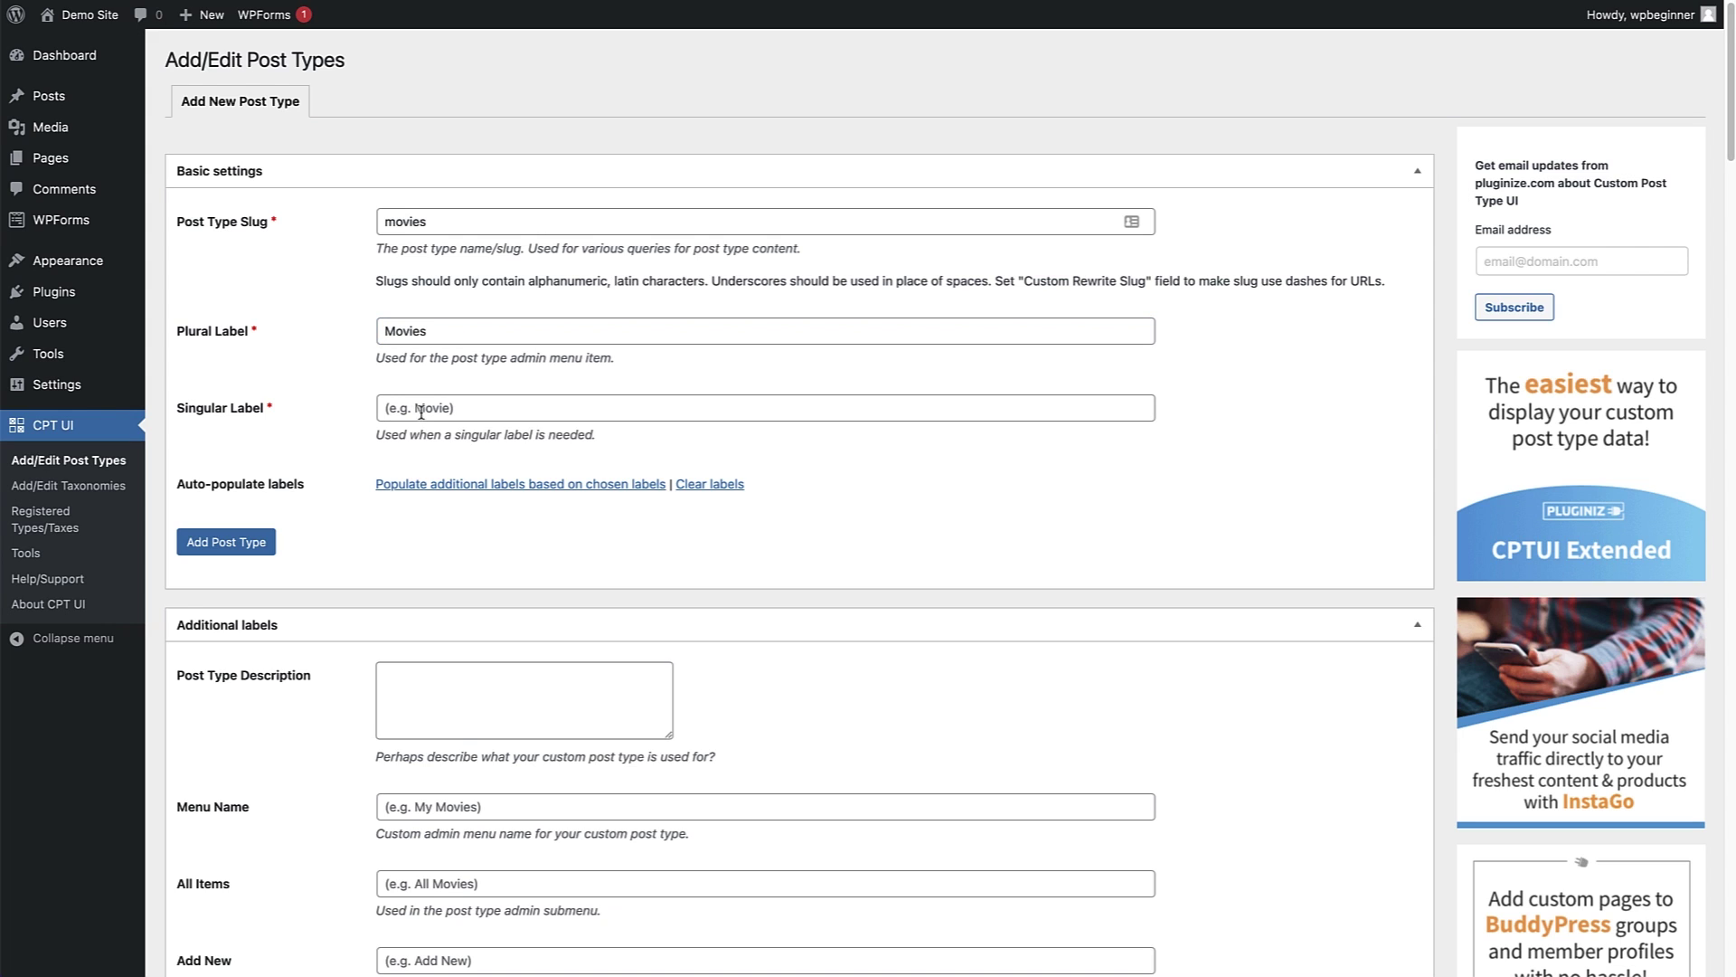
{"action": "left_click", "coordinate": [434, 410]}
{"action": "type", "text": "Movie"}
{"action": "left_click", "coordinate": [318, 436]}
{"action": "left_click", "coordinate": [249, 552]}
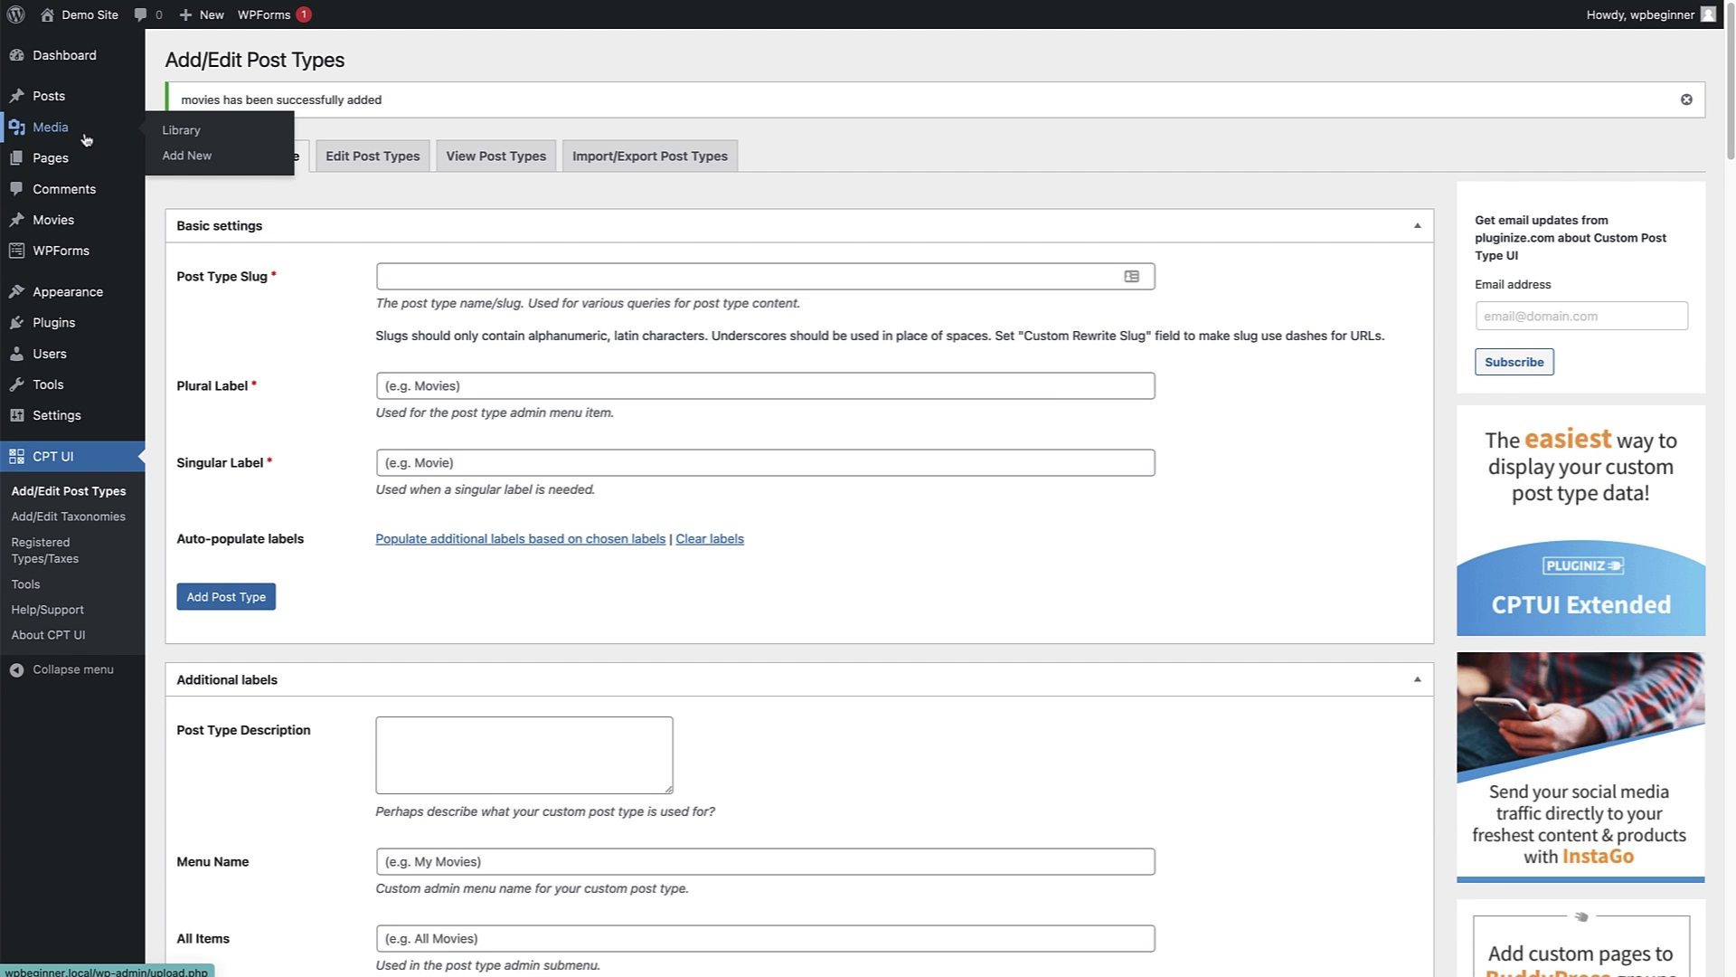
View the Movies post list, and open the Movies post type for editing in CPT UI.
{"action": "mouse_move", "coordinate": [57, 223]}
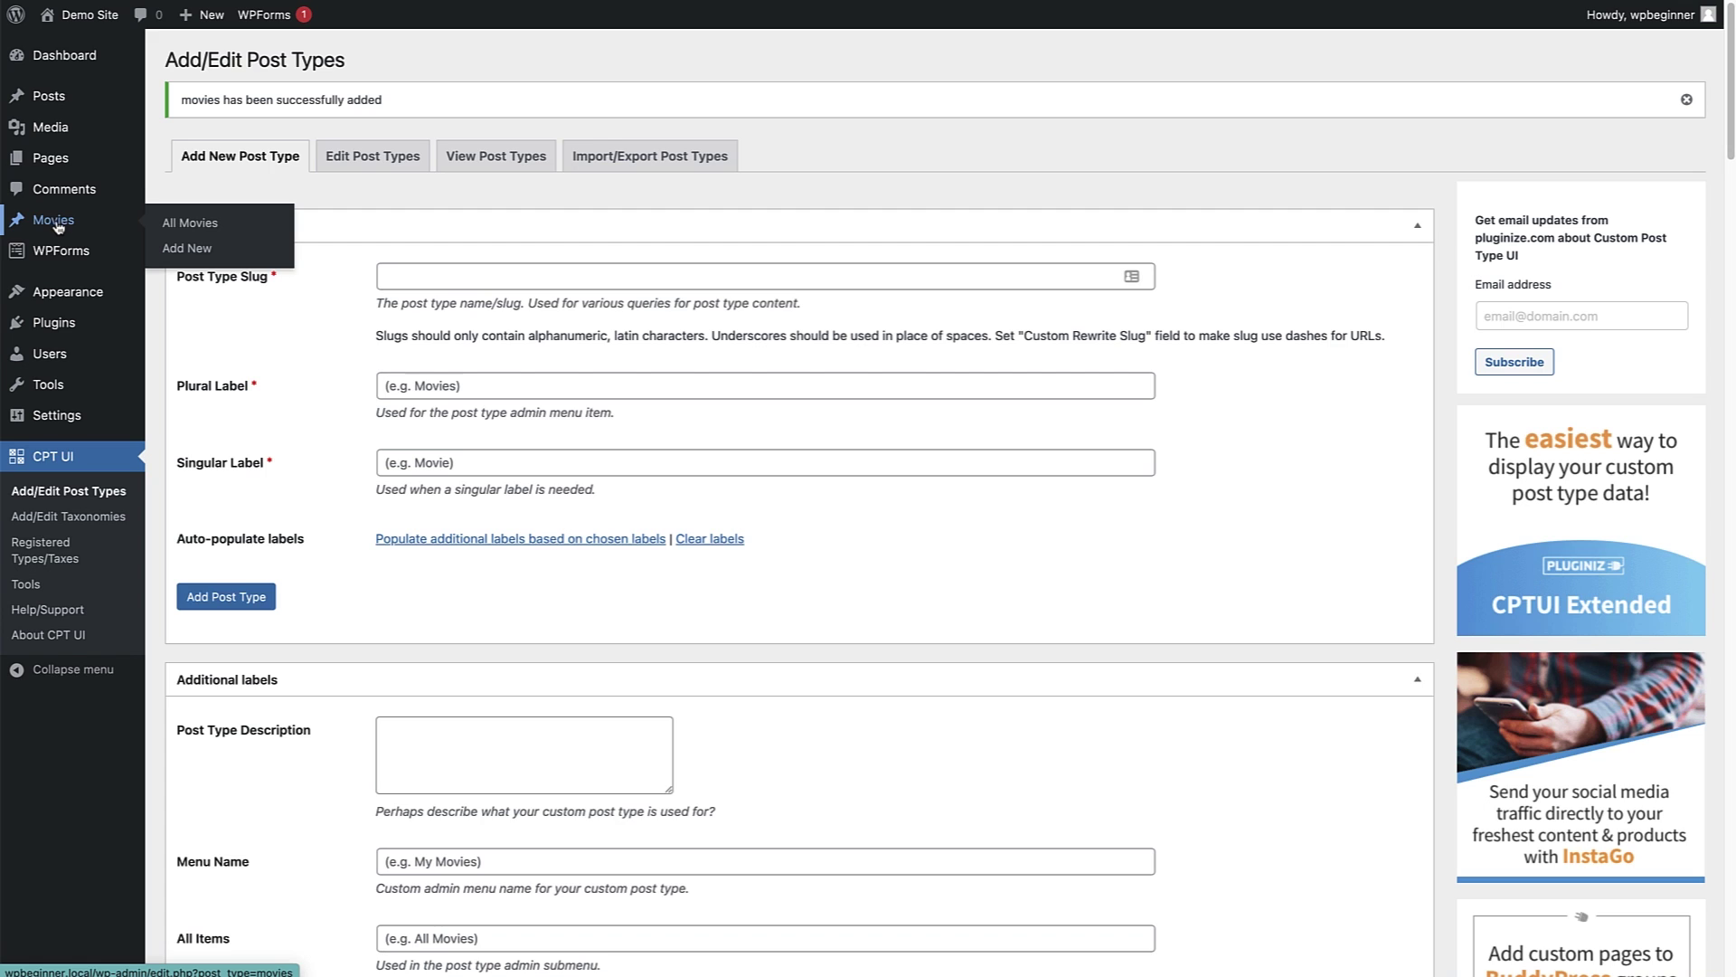
{"action": "left_click", "coordinate": [57, 226]}
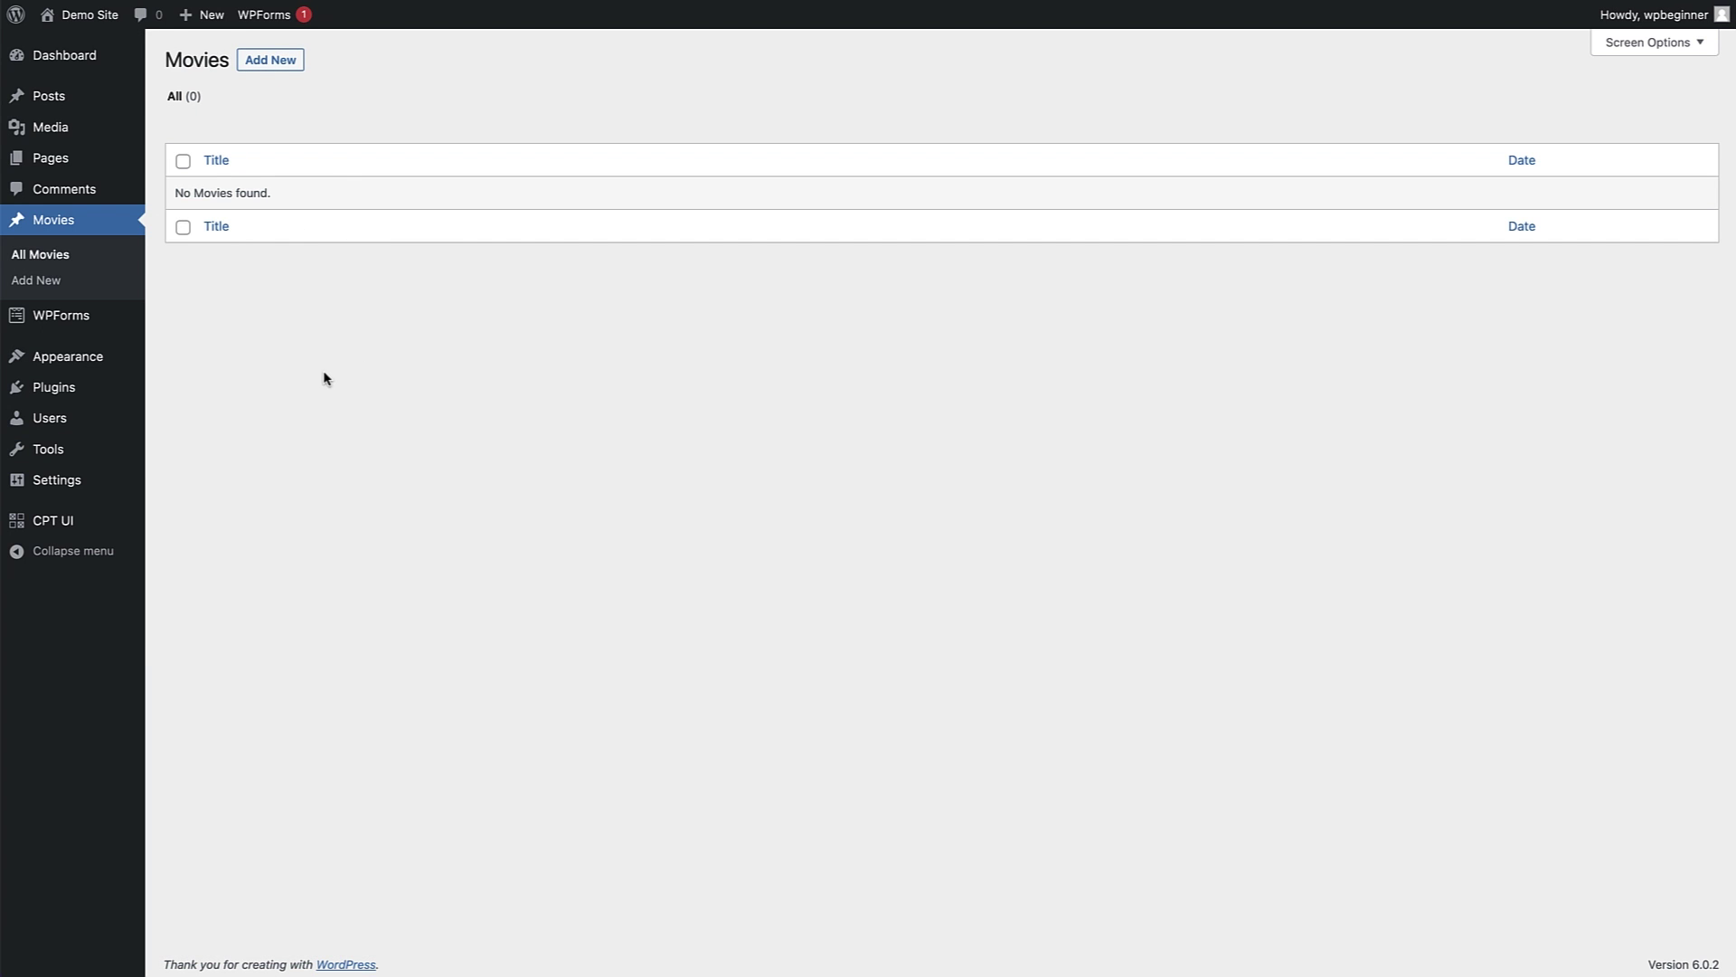
{"action": "left_click", "coordinate": [55, 524]}
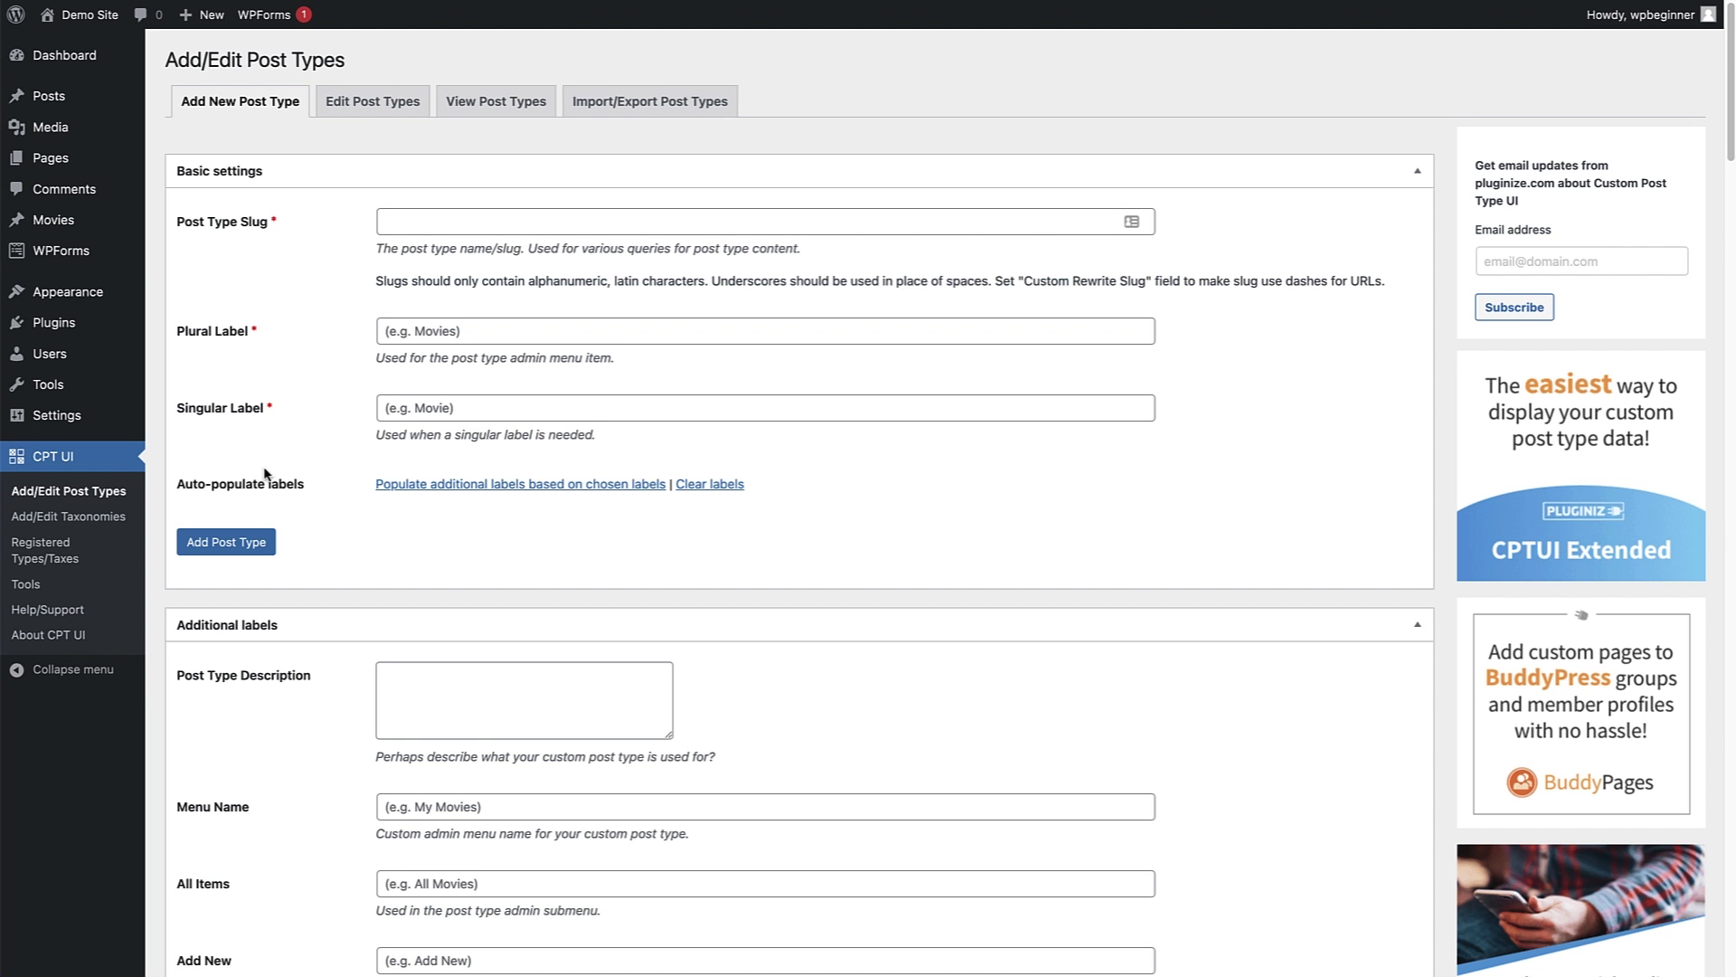
{"action": "left_click", "coordinate": [373, 115]}
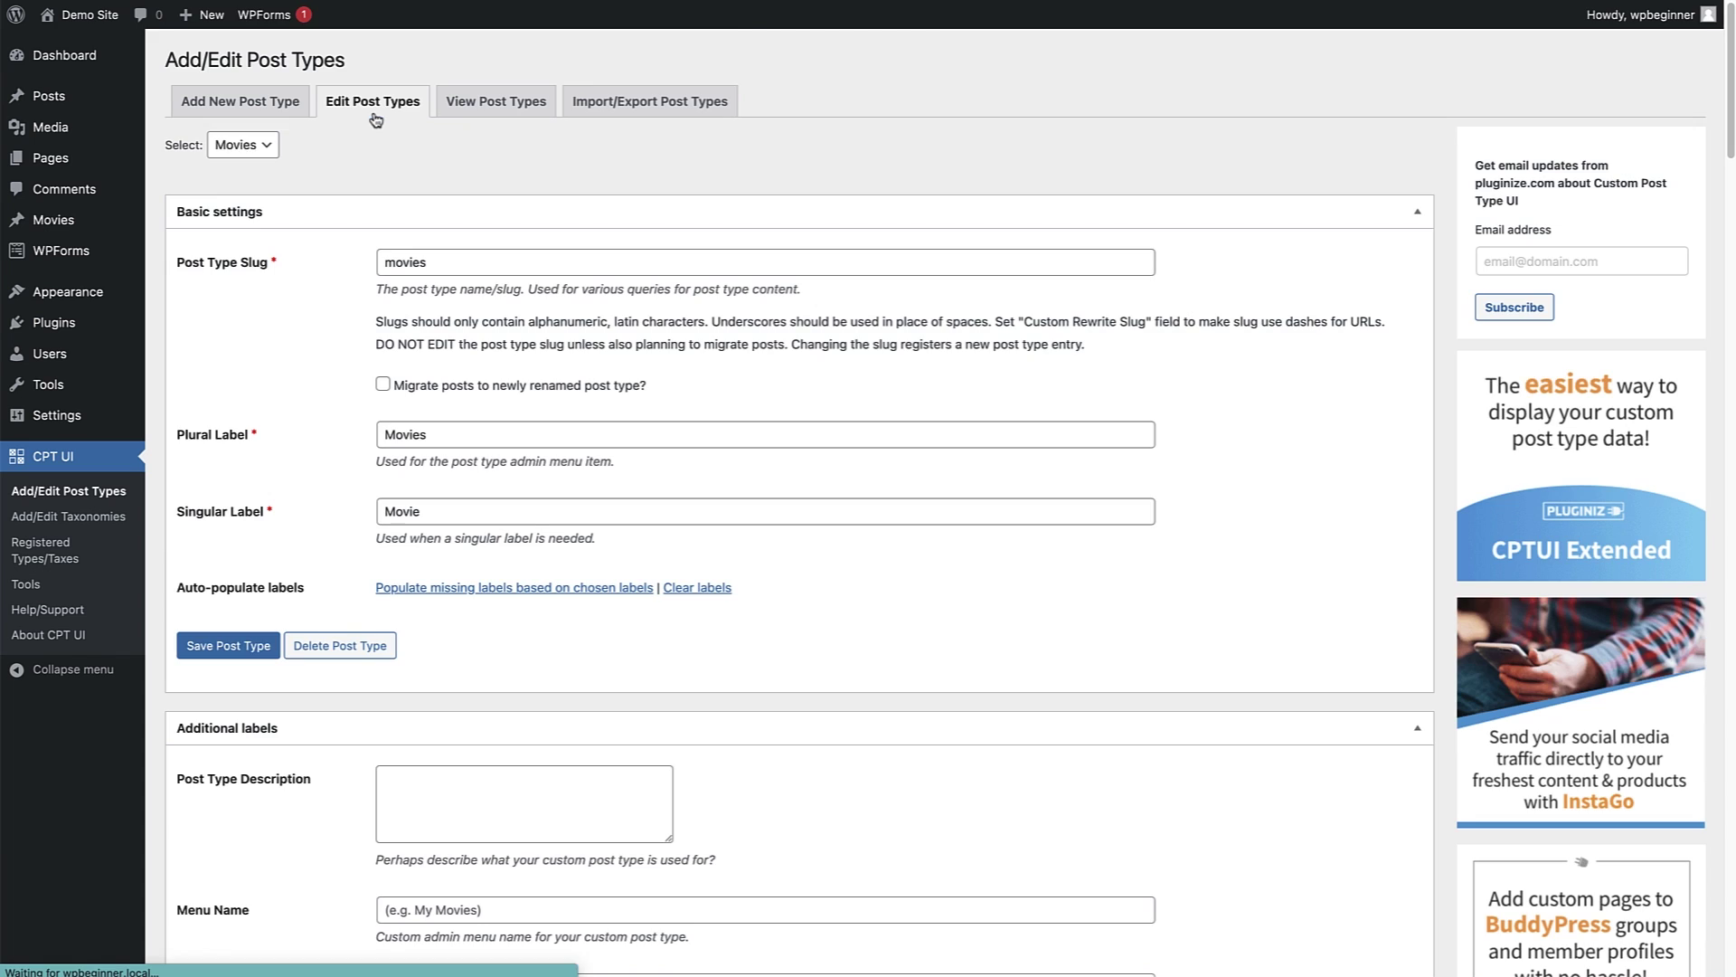
{"action": "left_click", "coordinate": [241, 147]}
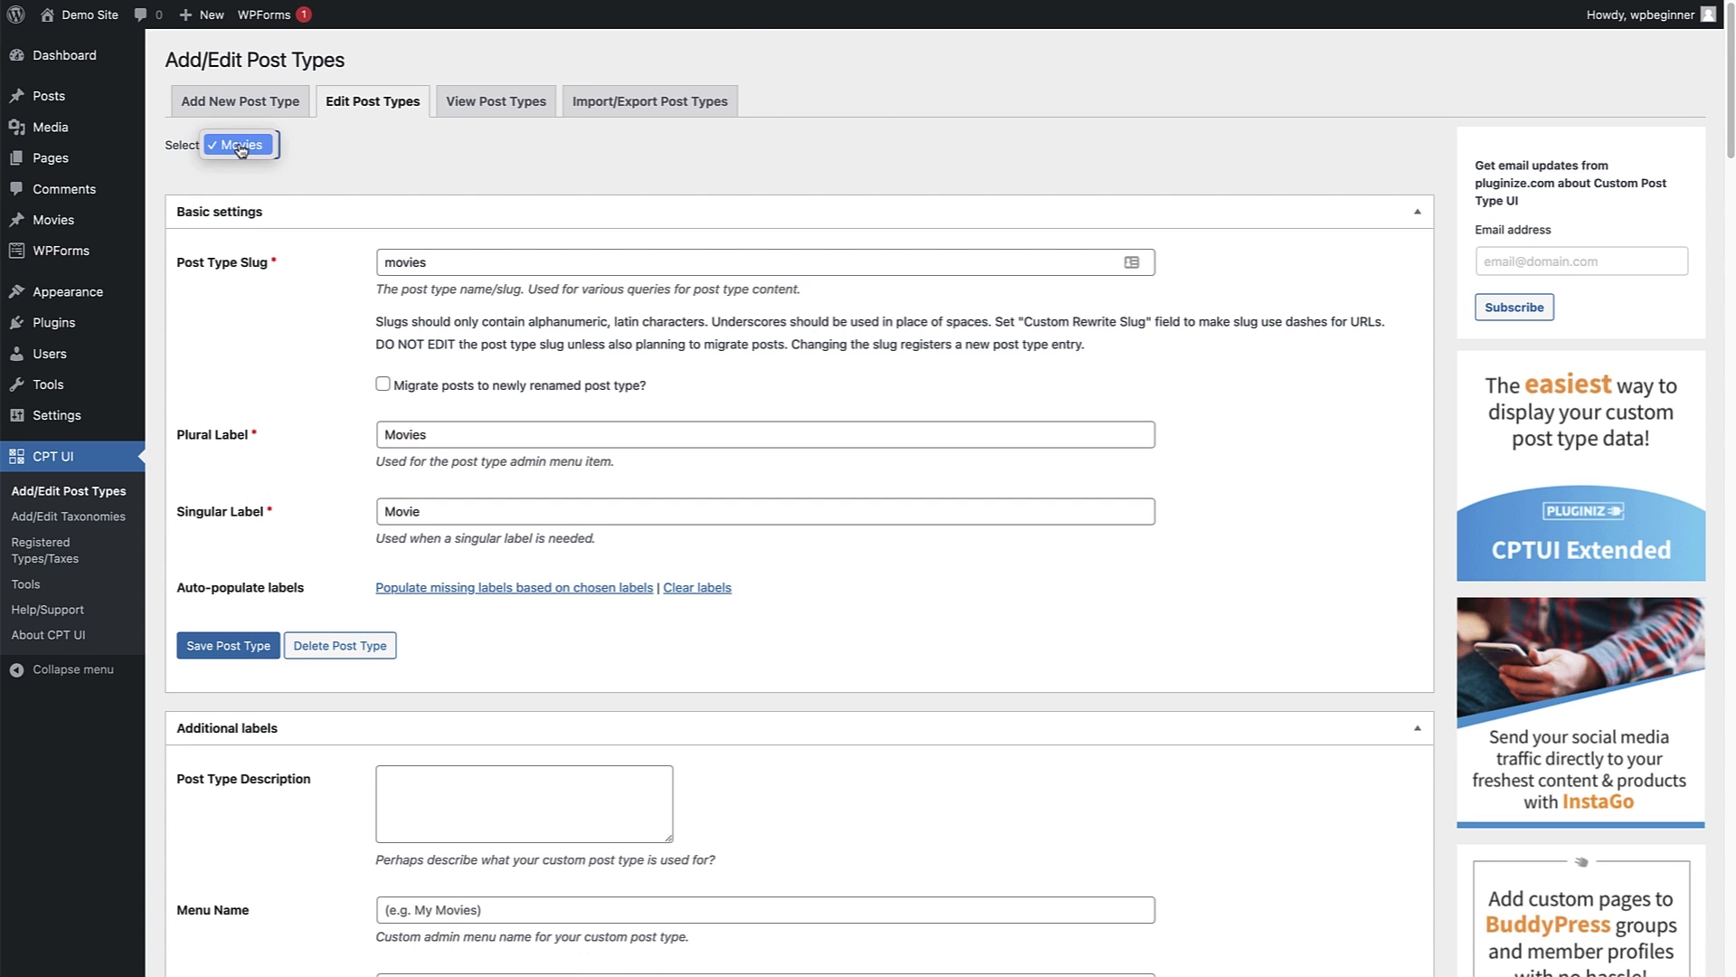
{"action": "left_click", "coordinate": [242, 147]}
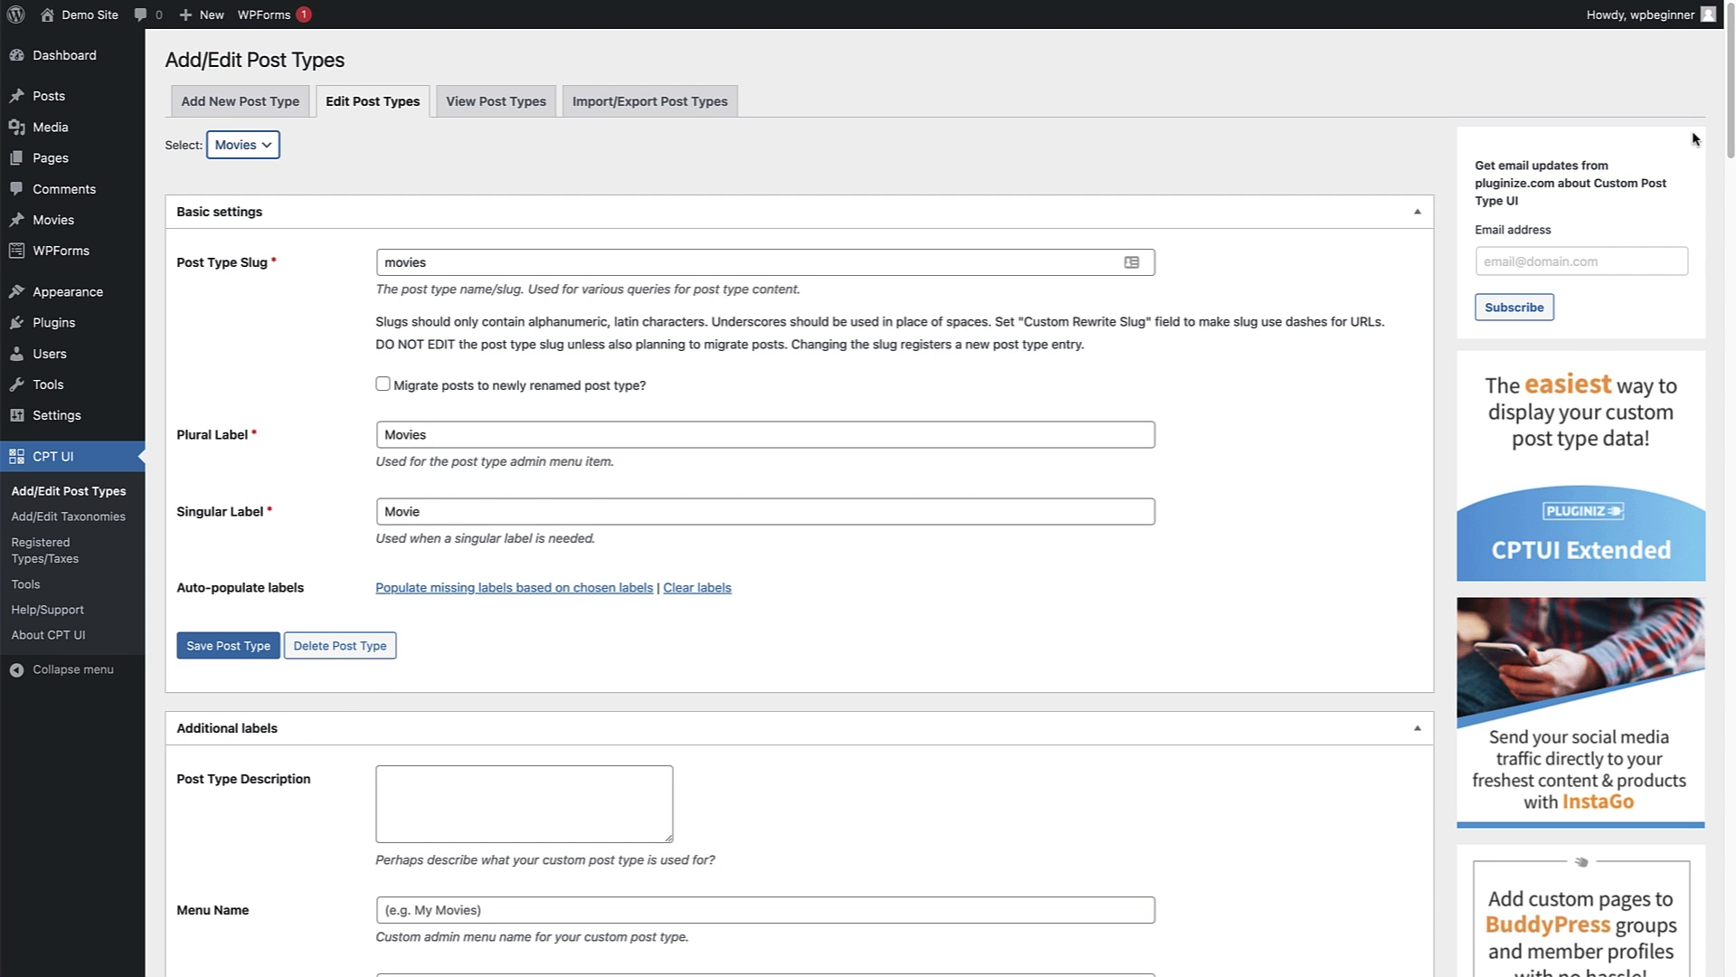
Set the Menu Name label of the Movies post type to My Movies.
{"action": "left_click_drag", "start_coordinate": [1728, 111], "coordinate": [1731, 220]}
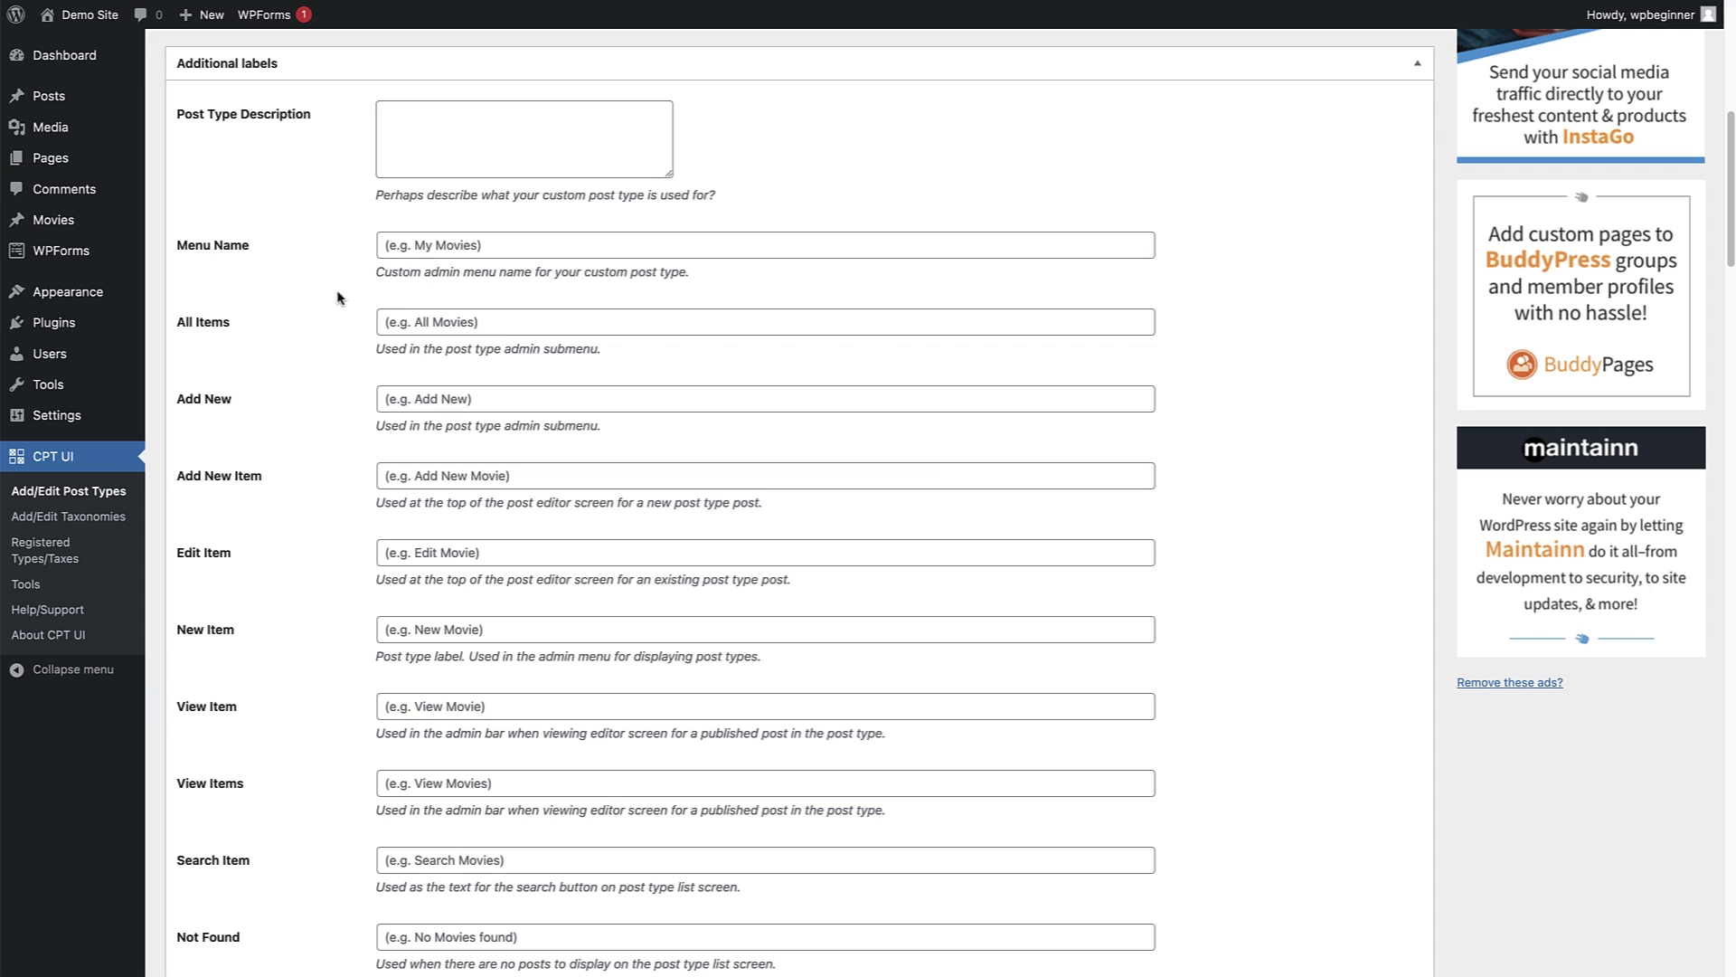
{"action": "mouse_move", "coordinate": [77, 235]}
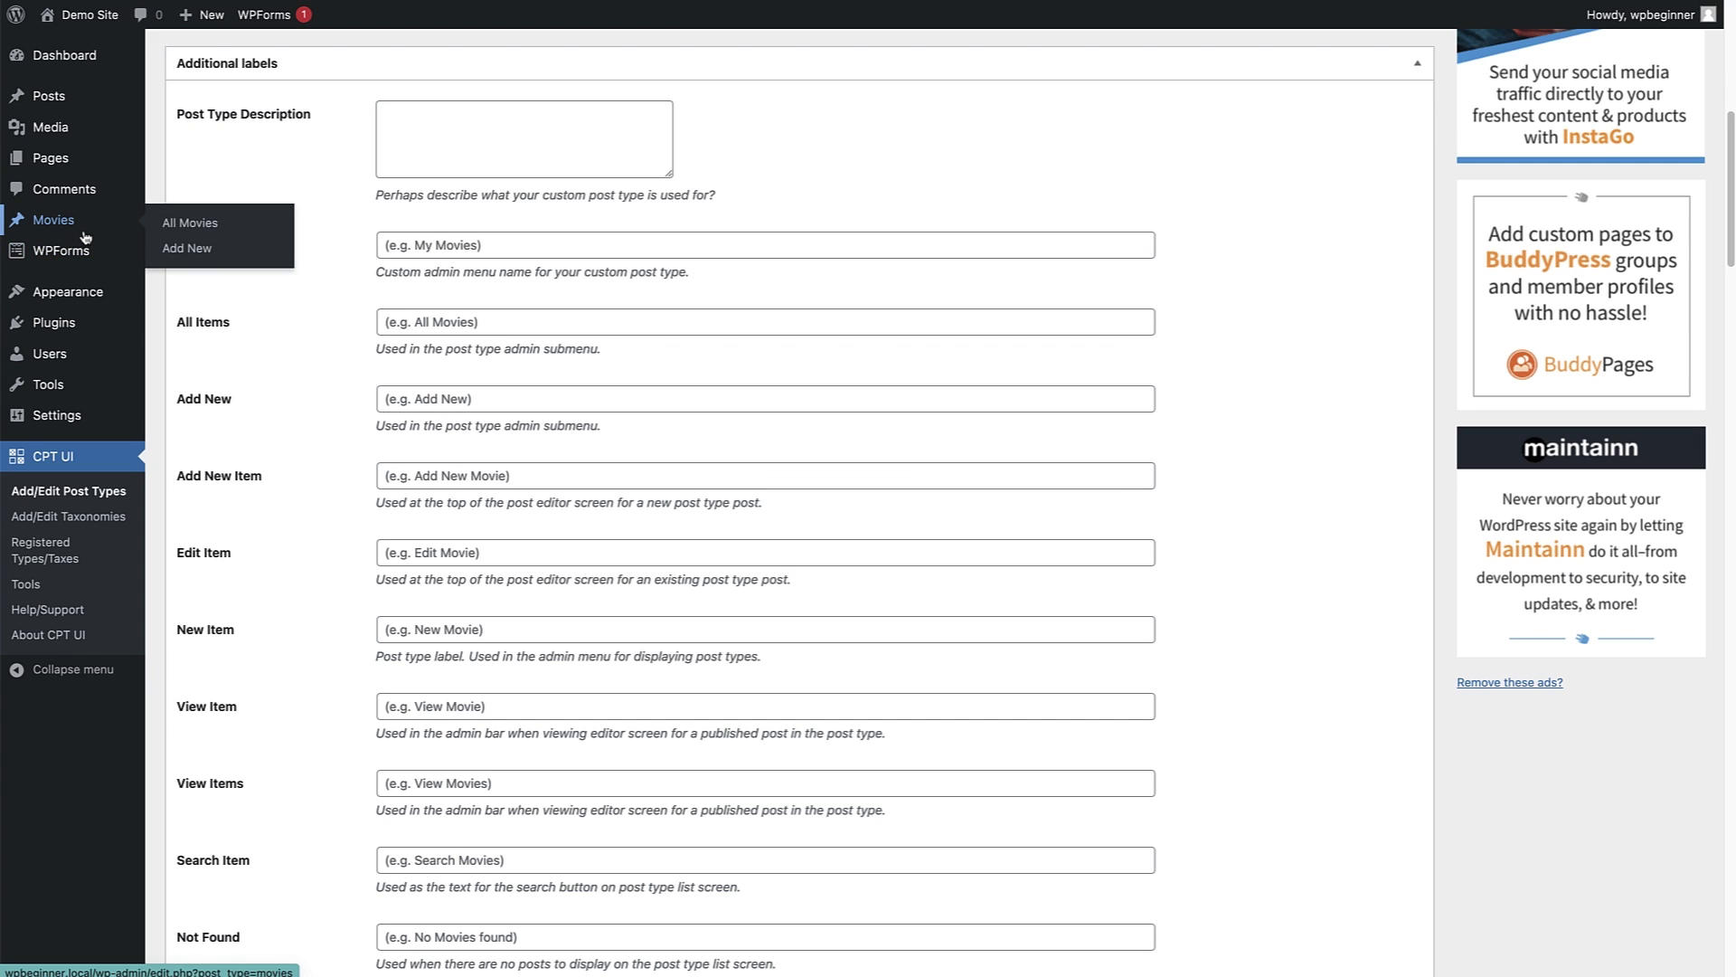
{"action": "left_click", "coordinate": [417, 245]}
{"action": "type", "text": "My Movies"}
{"action": "left_click", "coordinate": [264, 407]}
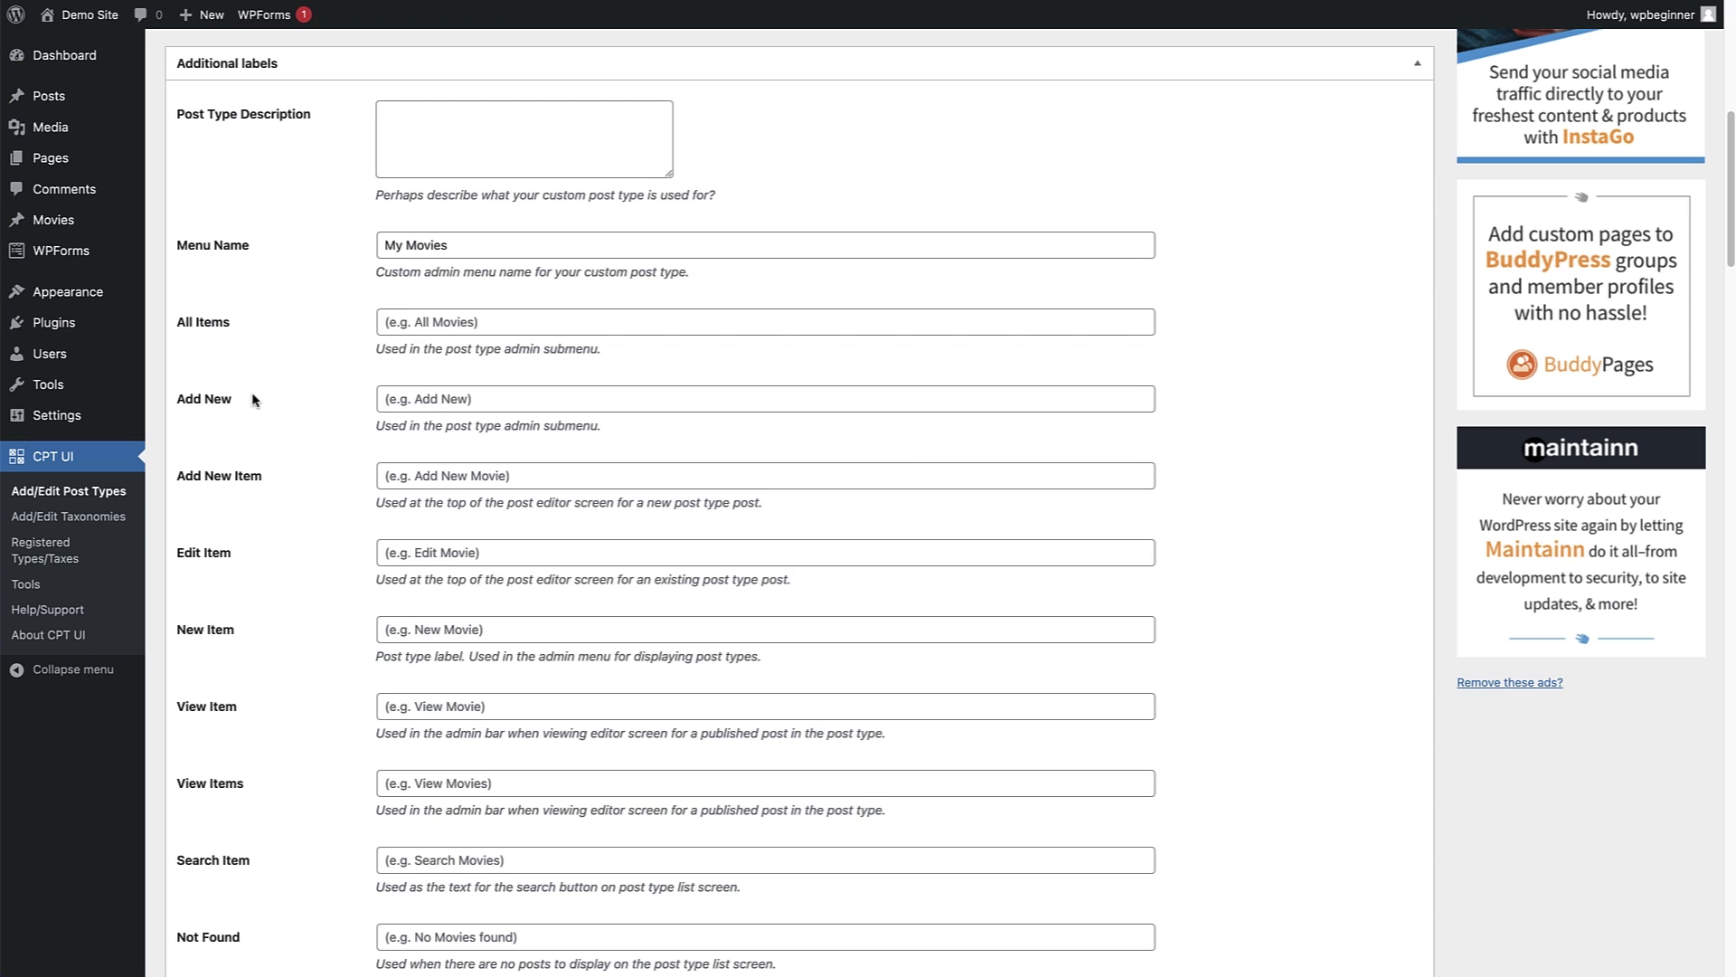
Set the Add New label to Add New Movie, and save the post type.
{"action": "left_click", "coordinate": [389, 398]}
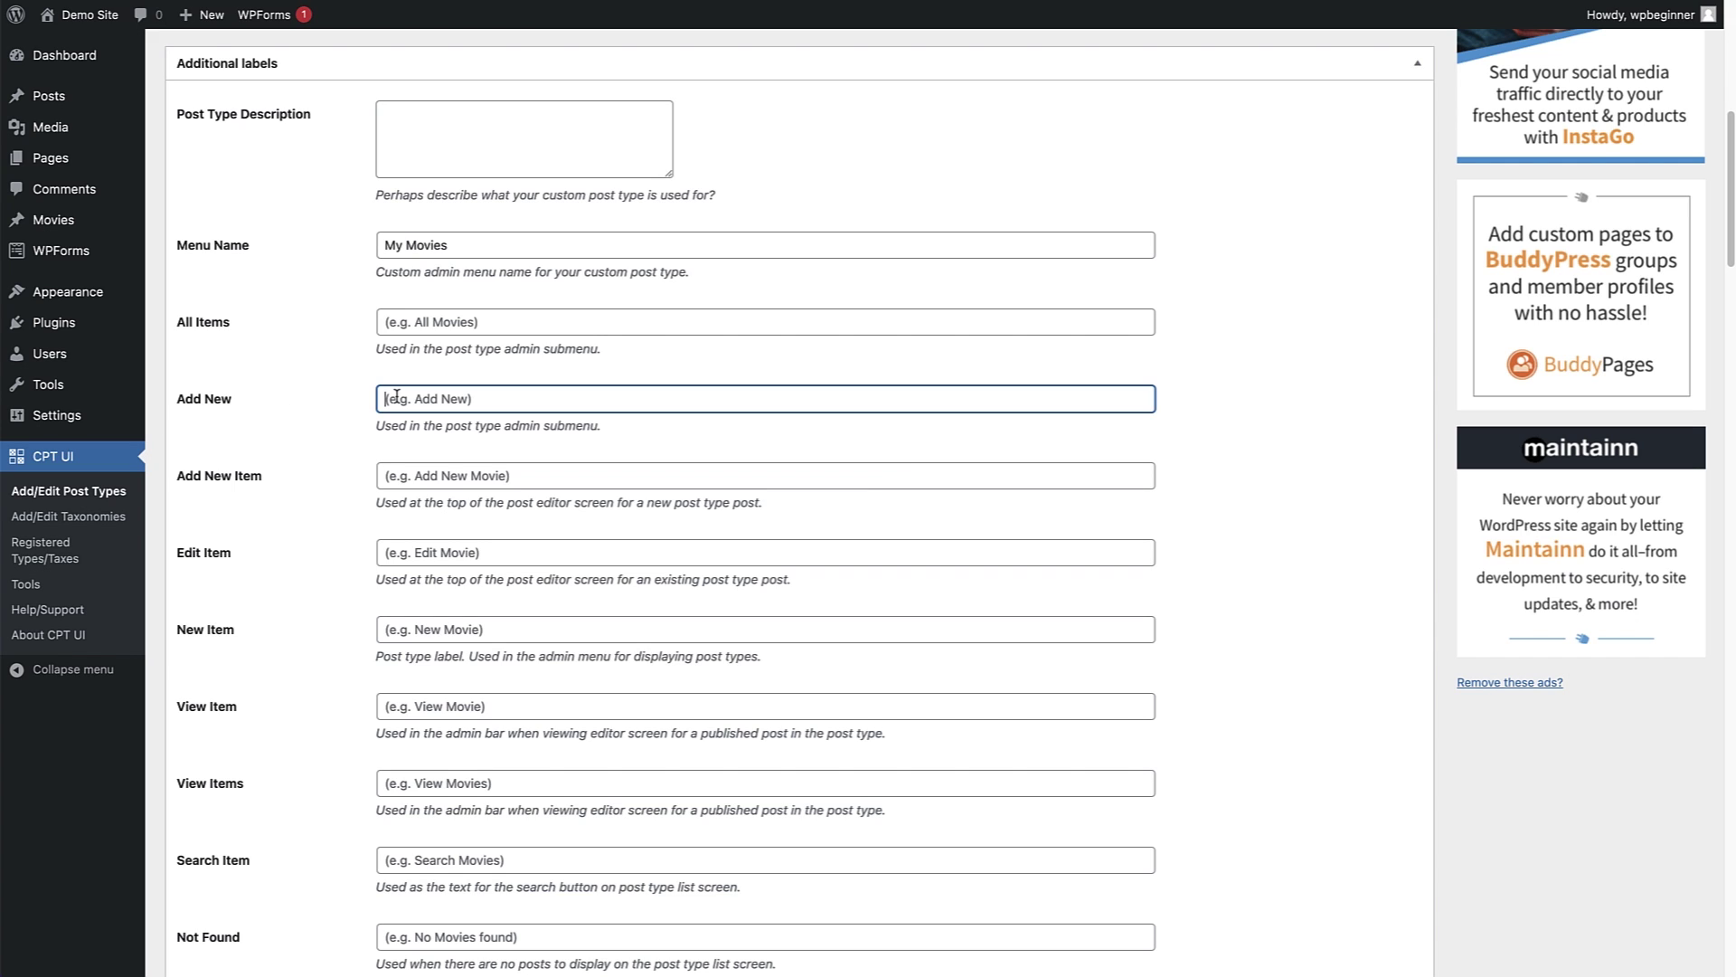
{"action": "type", "text": "Add New Movie"}
{"action": "left_click_drag", "start_coordinate": [1728, 227], "coordinate": [1653, 100]}
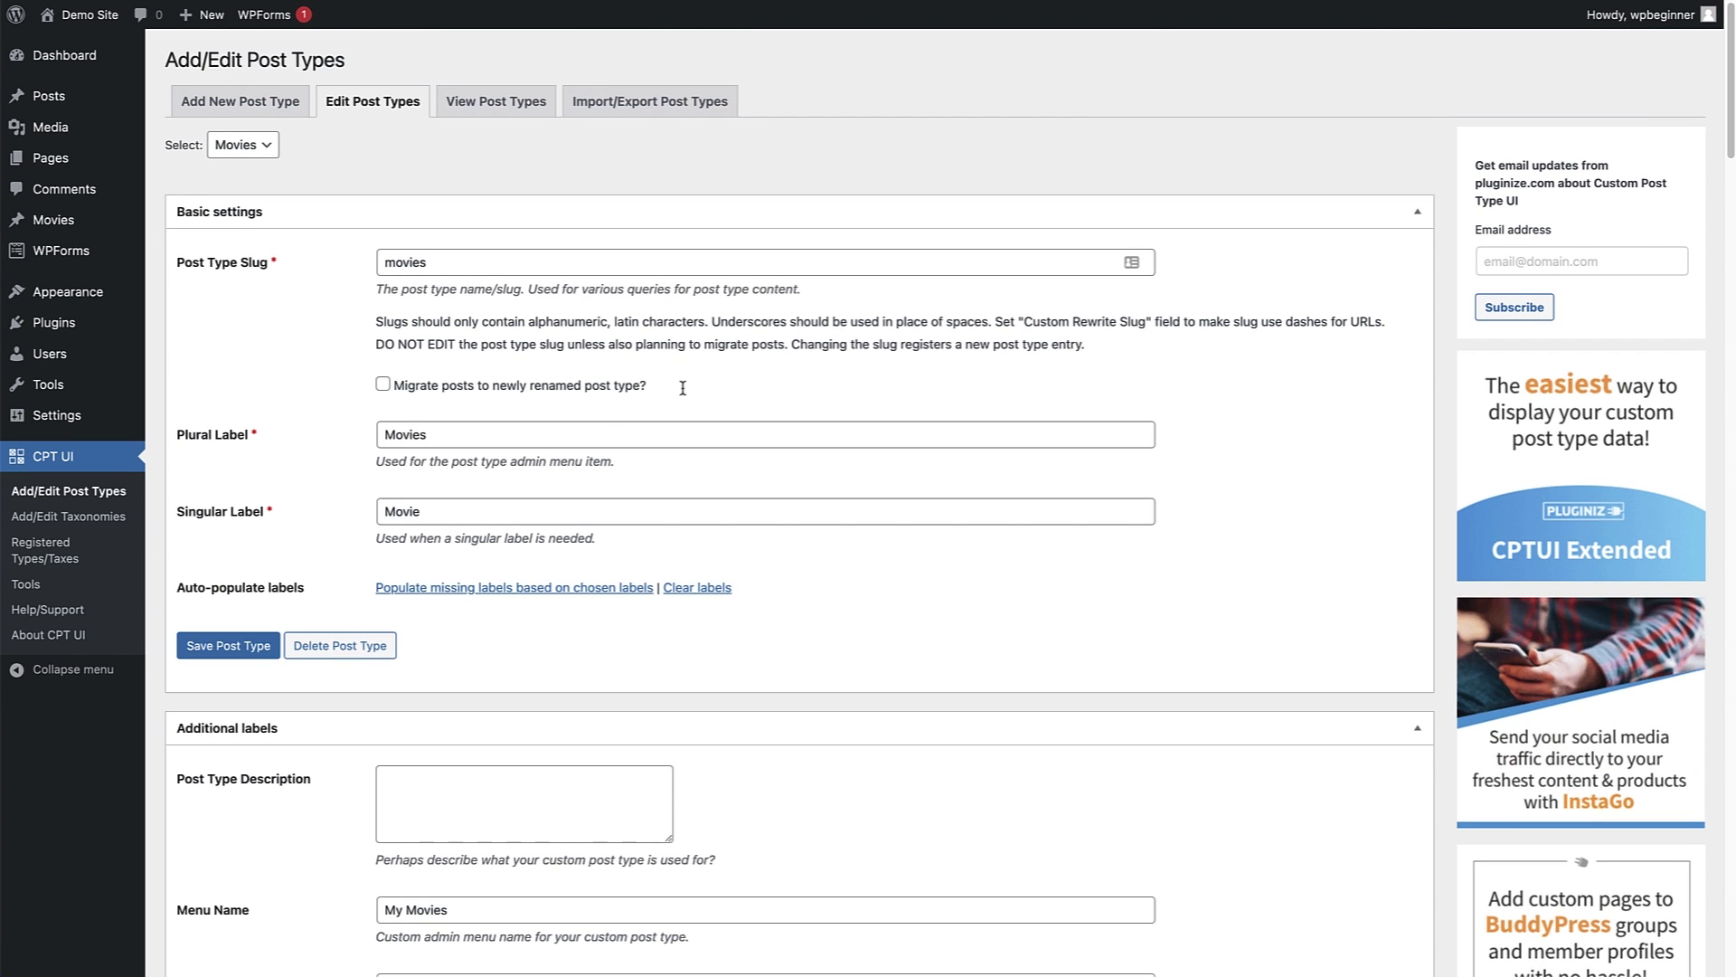
{"action": "left_click", "coordinate": [204, 647]}
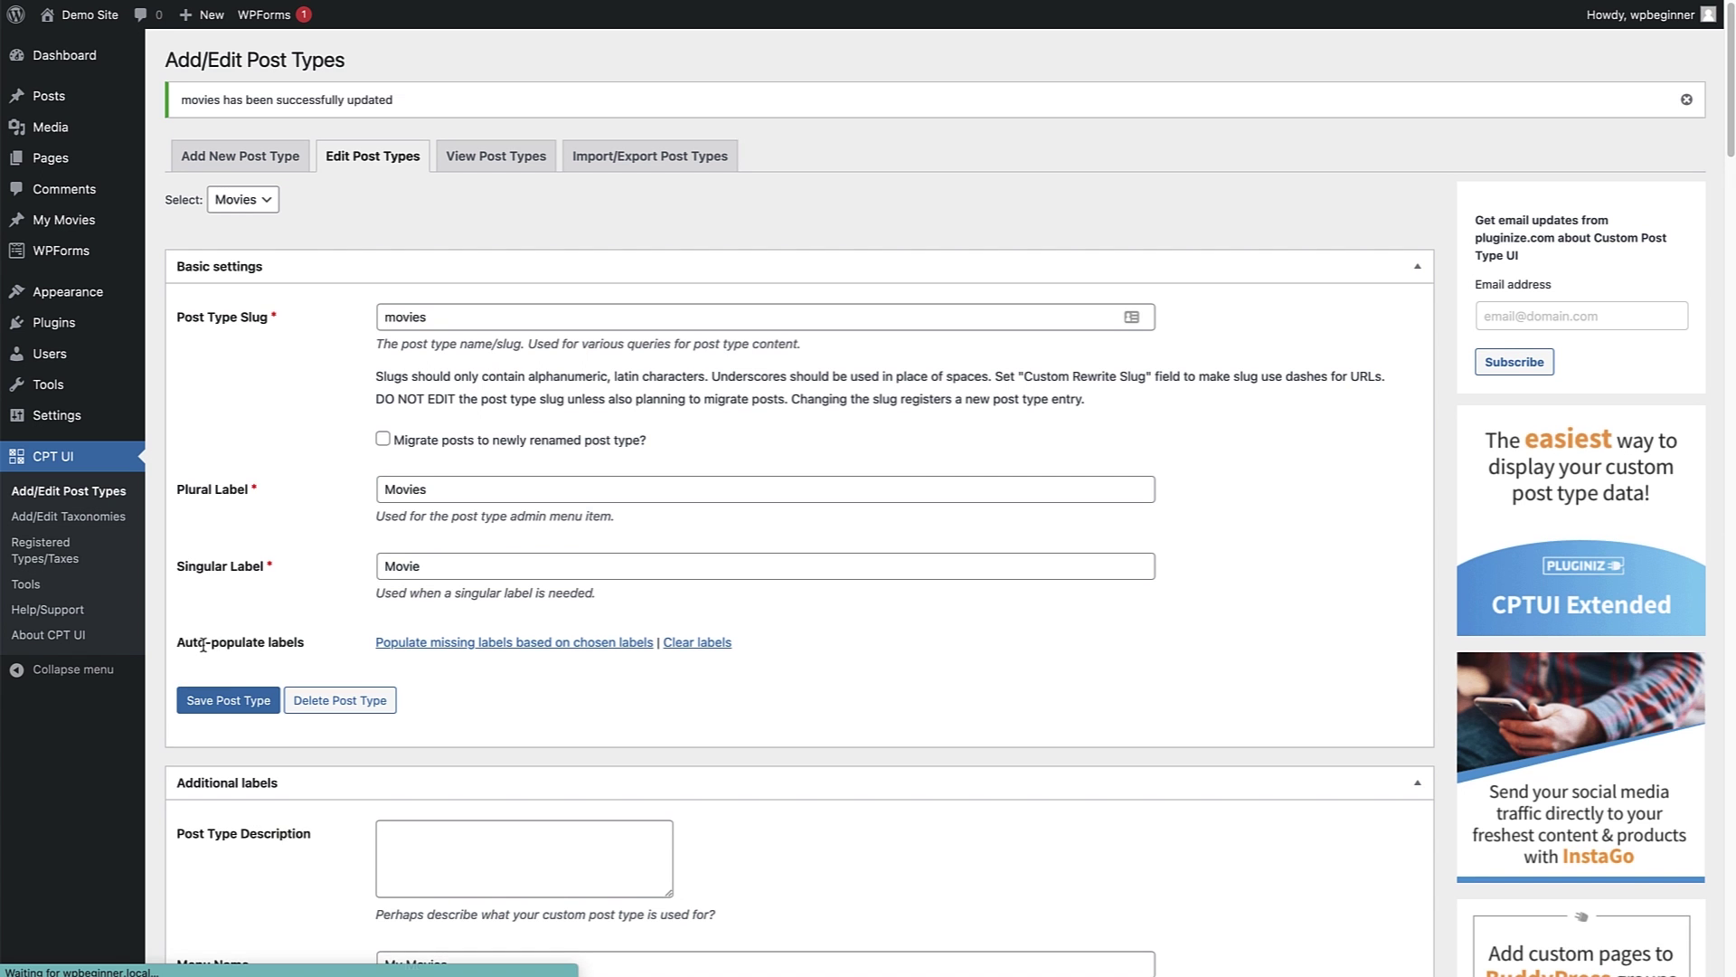
{"action": "mouse_move", "coordinate": [72, 229]}
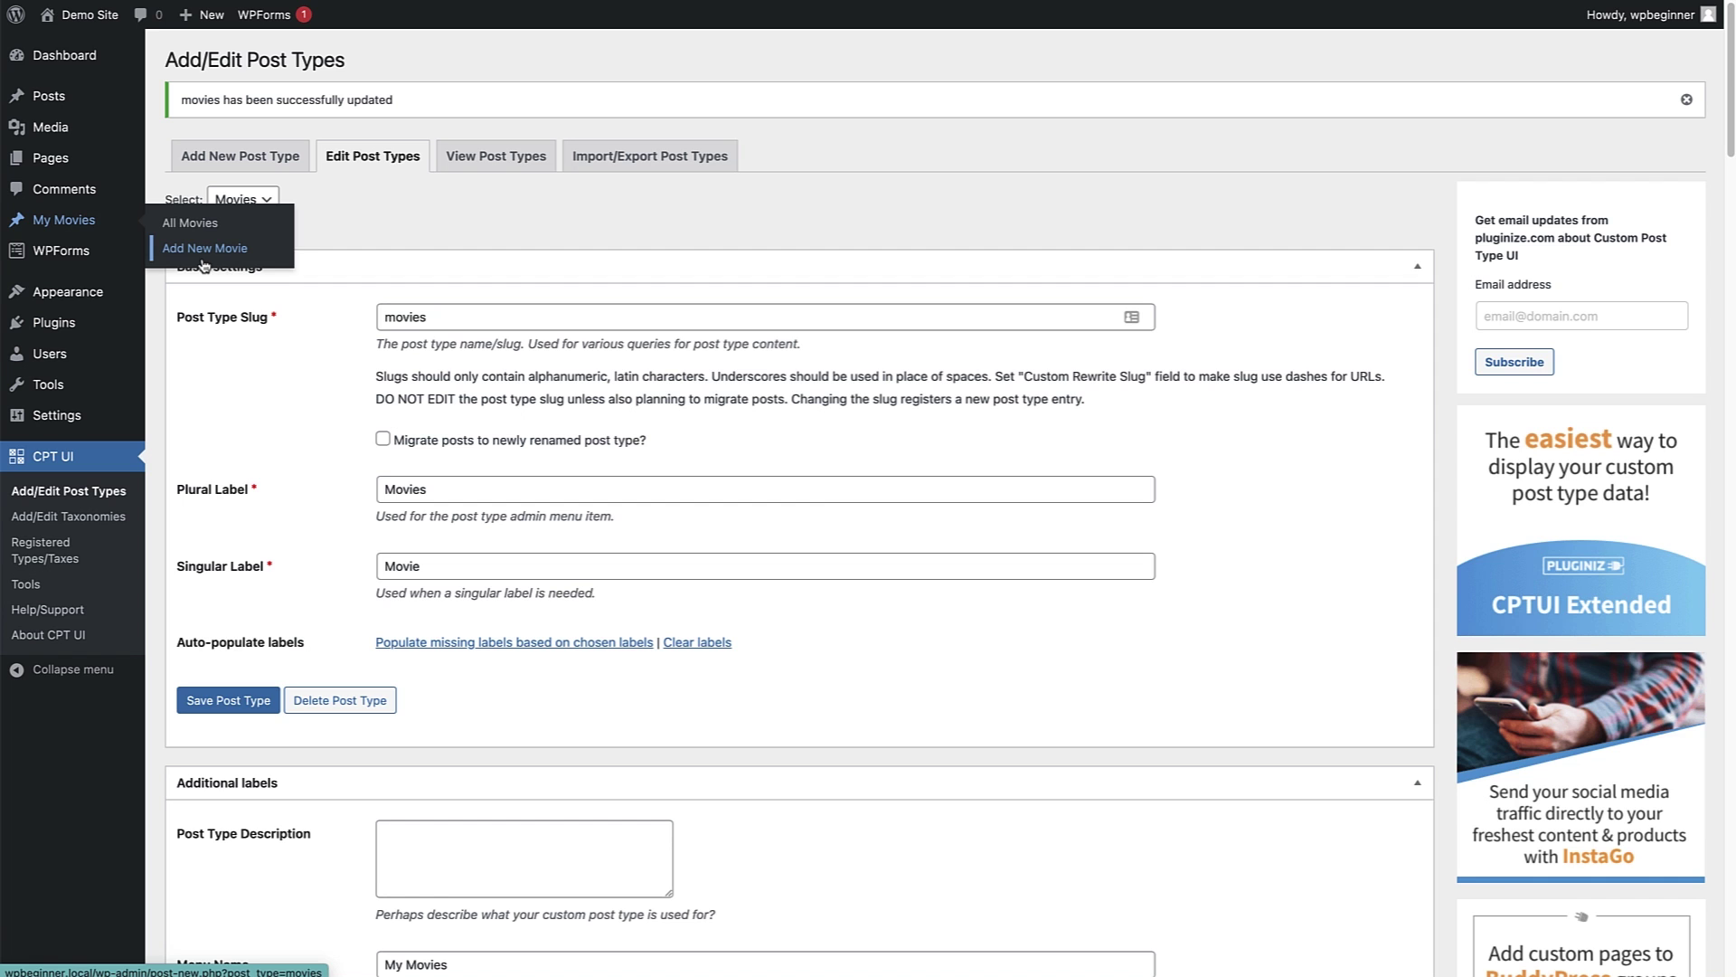
Set the Movies post type's menu icon to the admin-media dashicon and save the post type.
{"action": "scroll", "coordinate": [1653, 260], "scroll_direction": "down", "scroll_amount": 10}
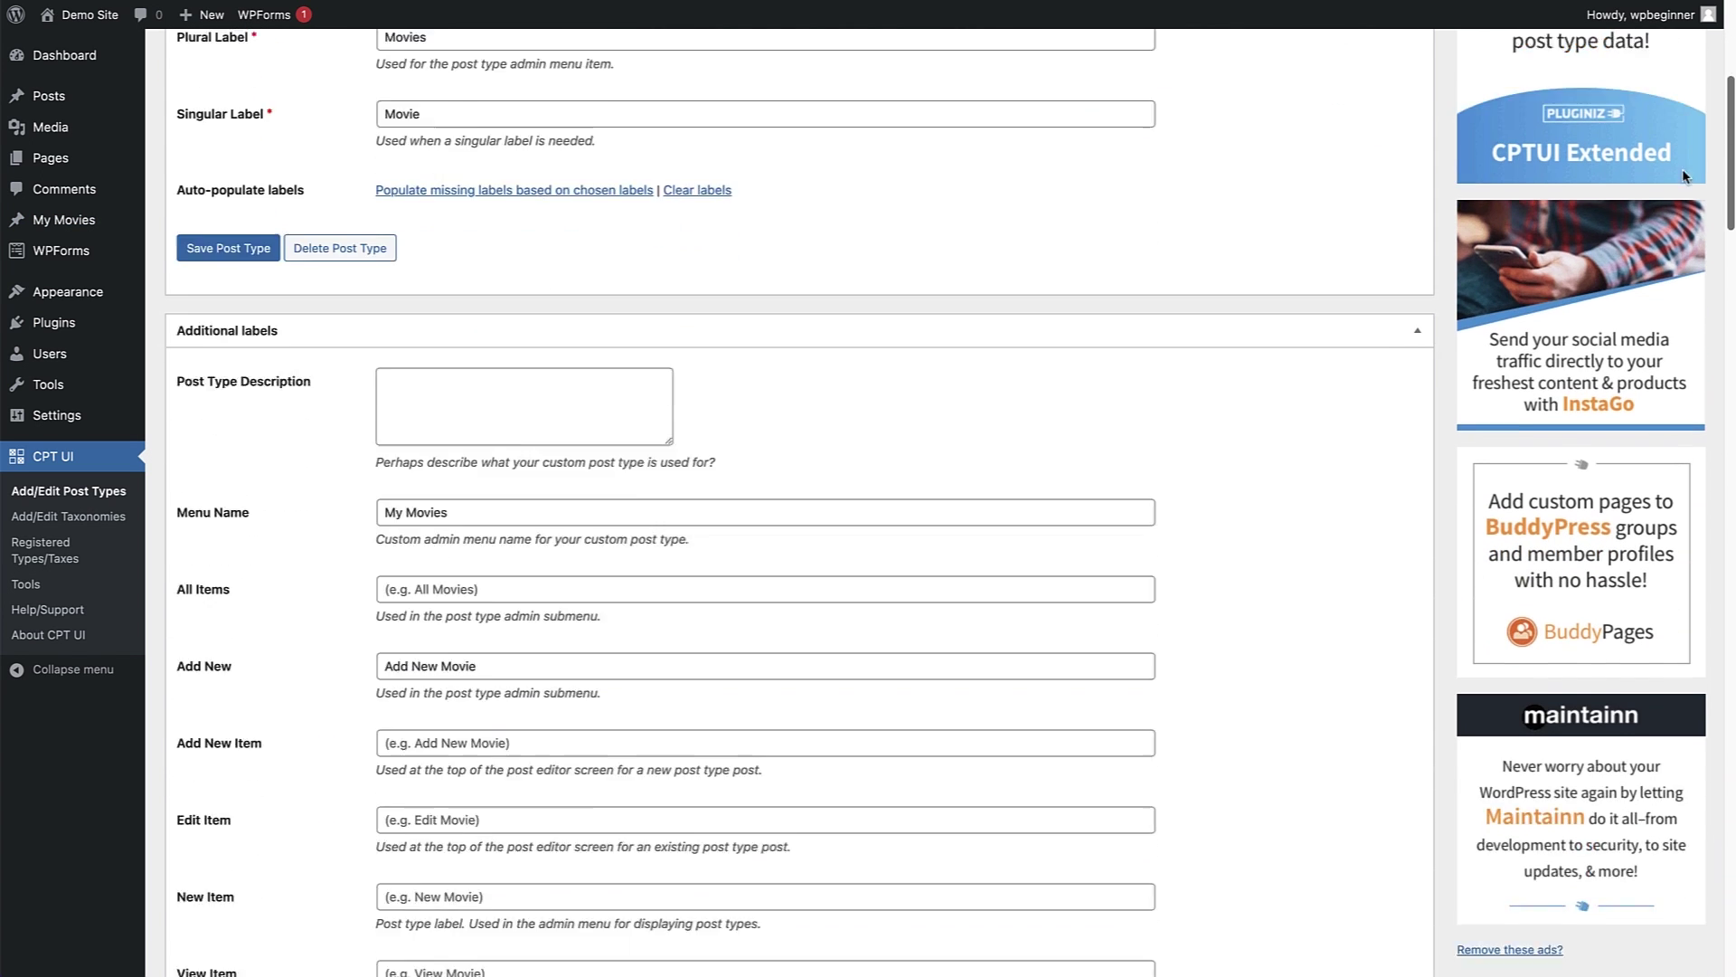
{"action": "scroll", "coordinate": [1640, 396], "scroll_direction": "down", "scroll_amount": 20}
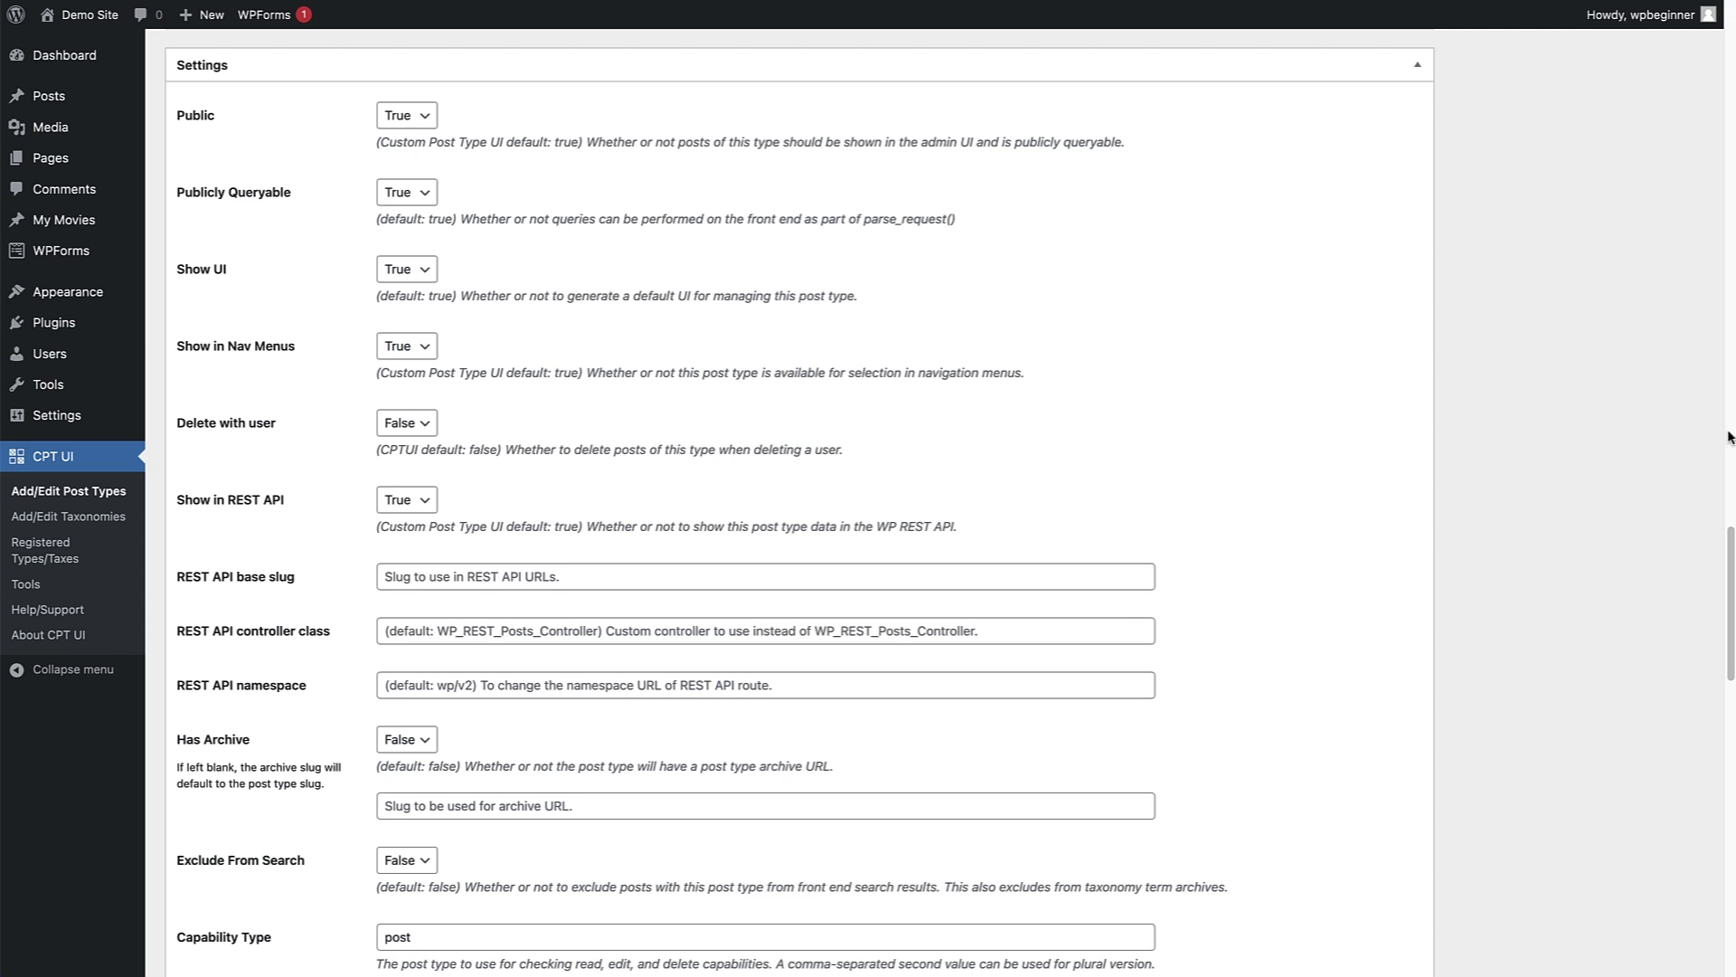
{"action": "left_click_drag", "start_coordinate": [1730, 560], "coordinate": [1689, 731]}
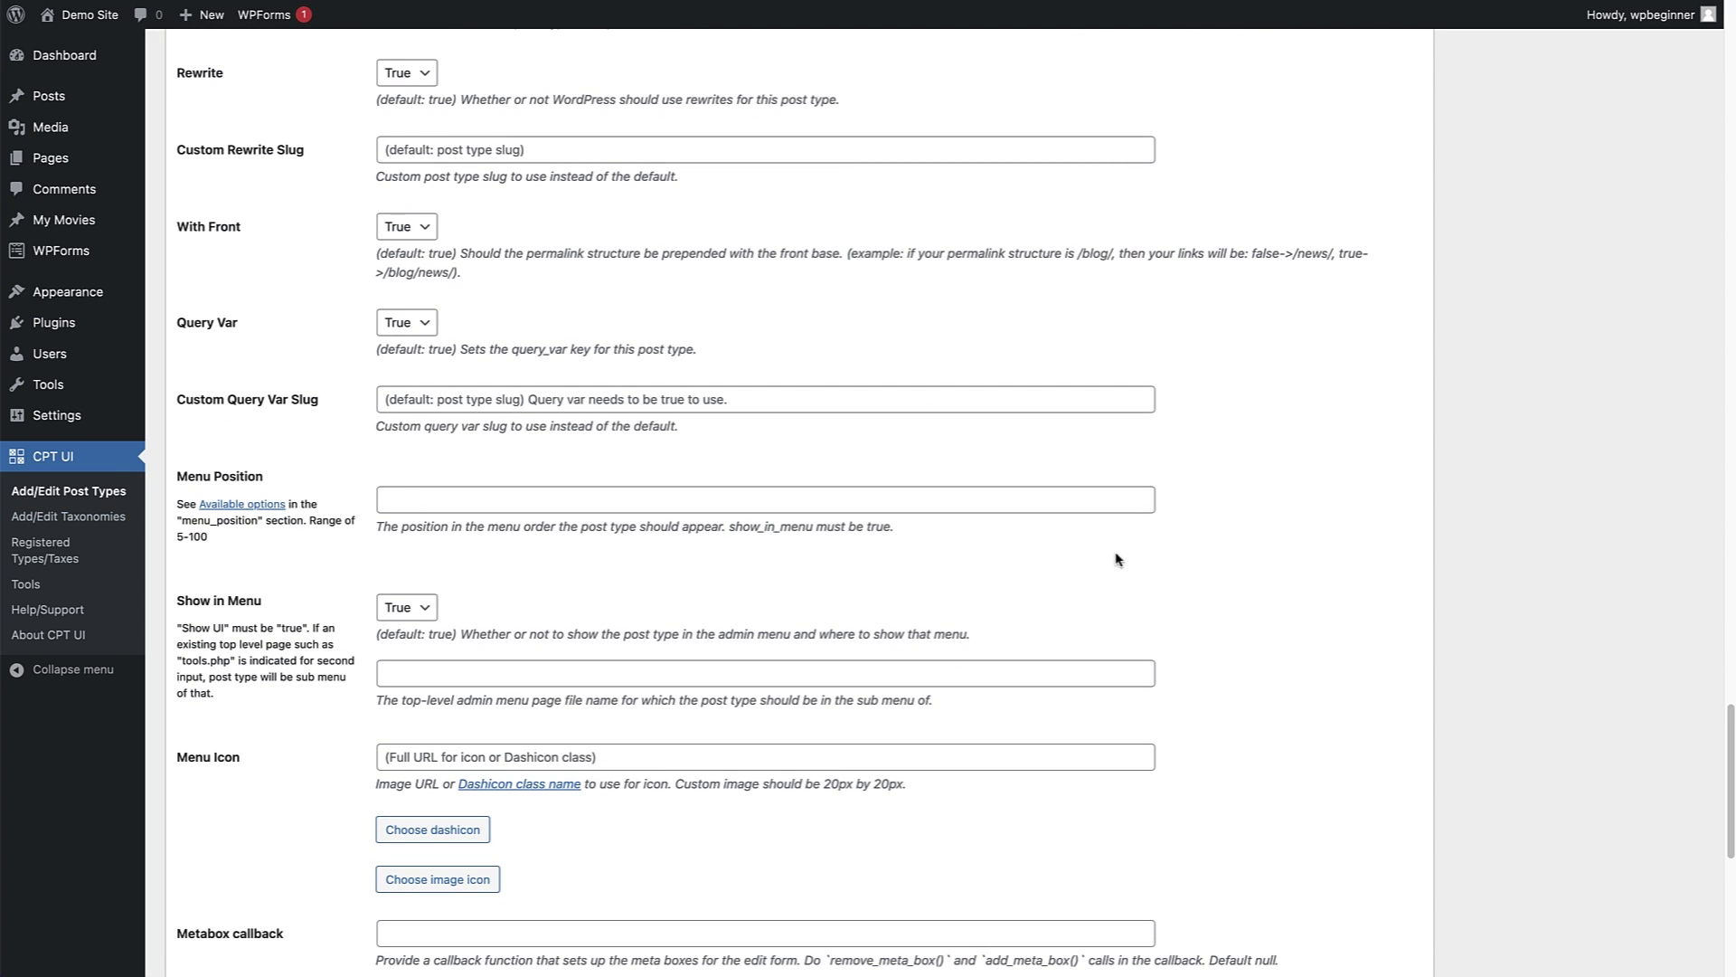
{"action": "left_click_drag", "start_coordinate": [1720, 732], "coordinate": [1722, 760]}
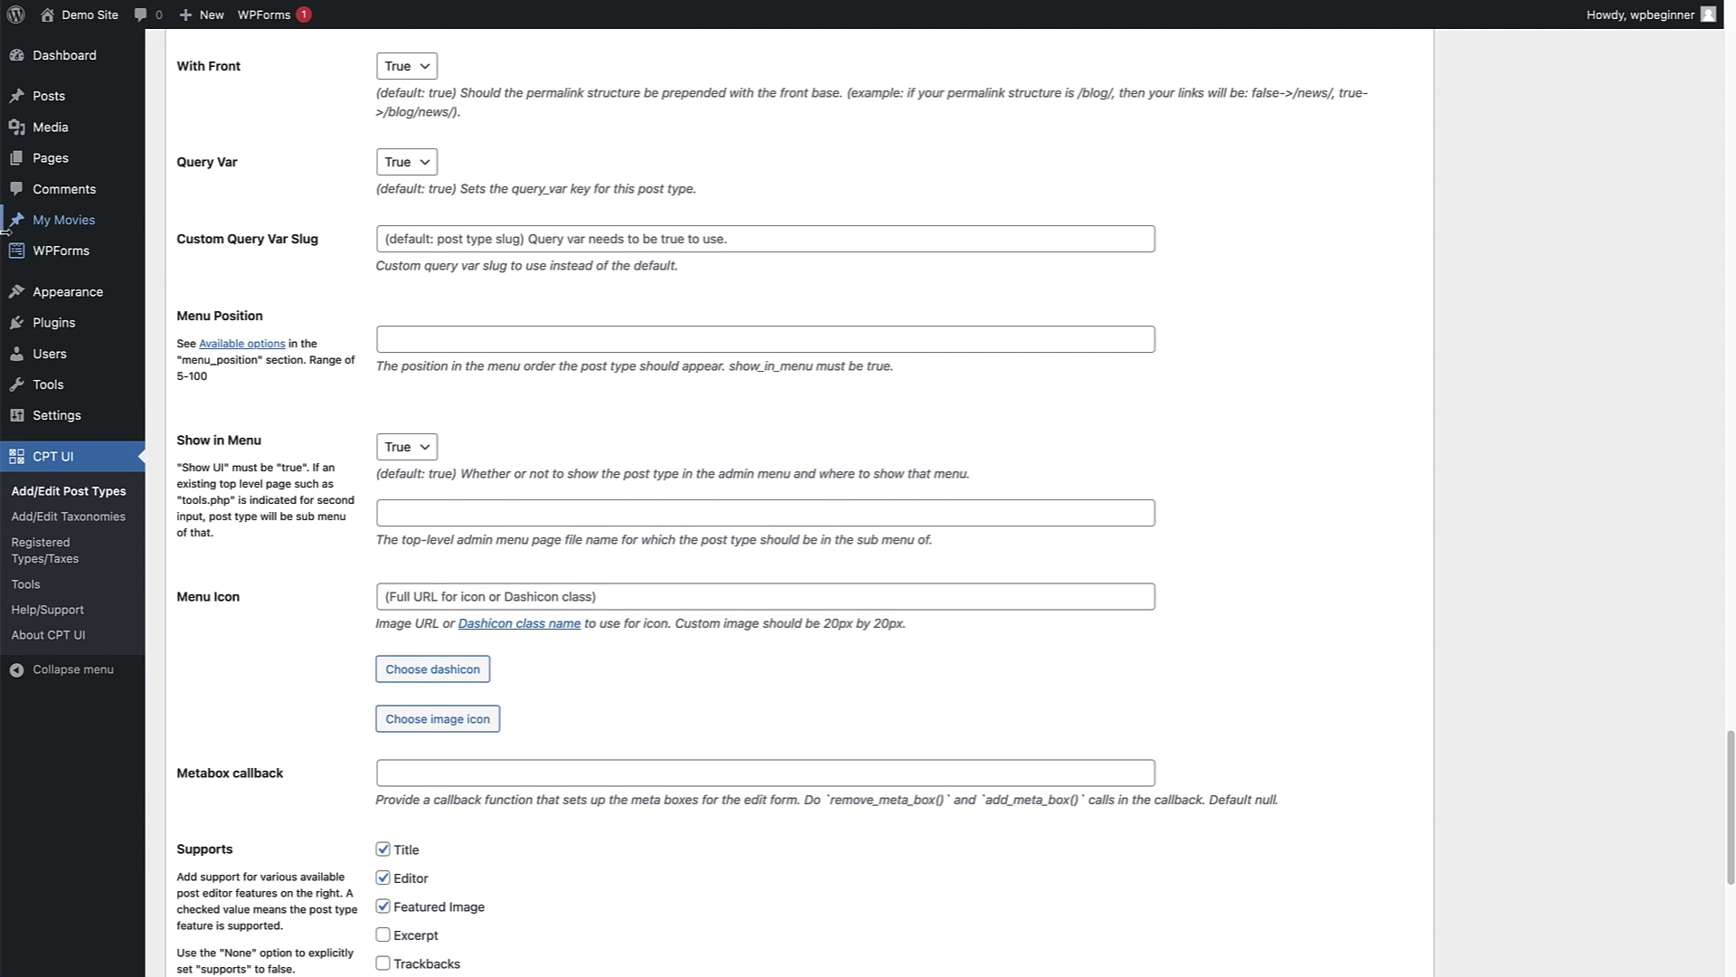
{"action": "mouse_move", "coordinate": [15, 228]}
{"action": "left_click", "coordinate": [434, 670]}
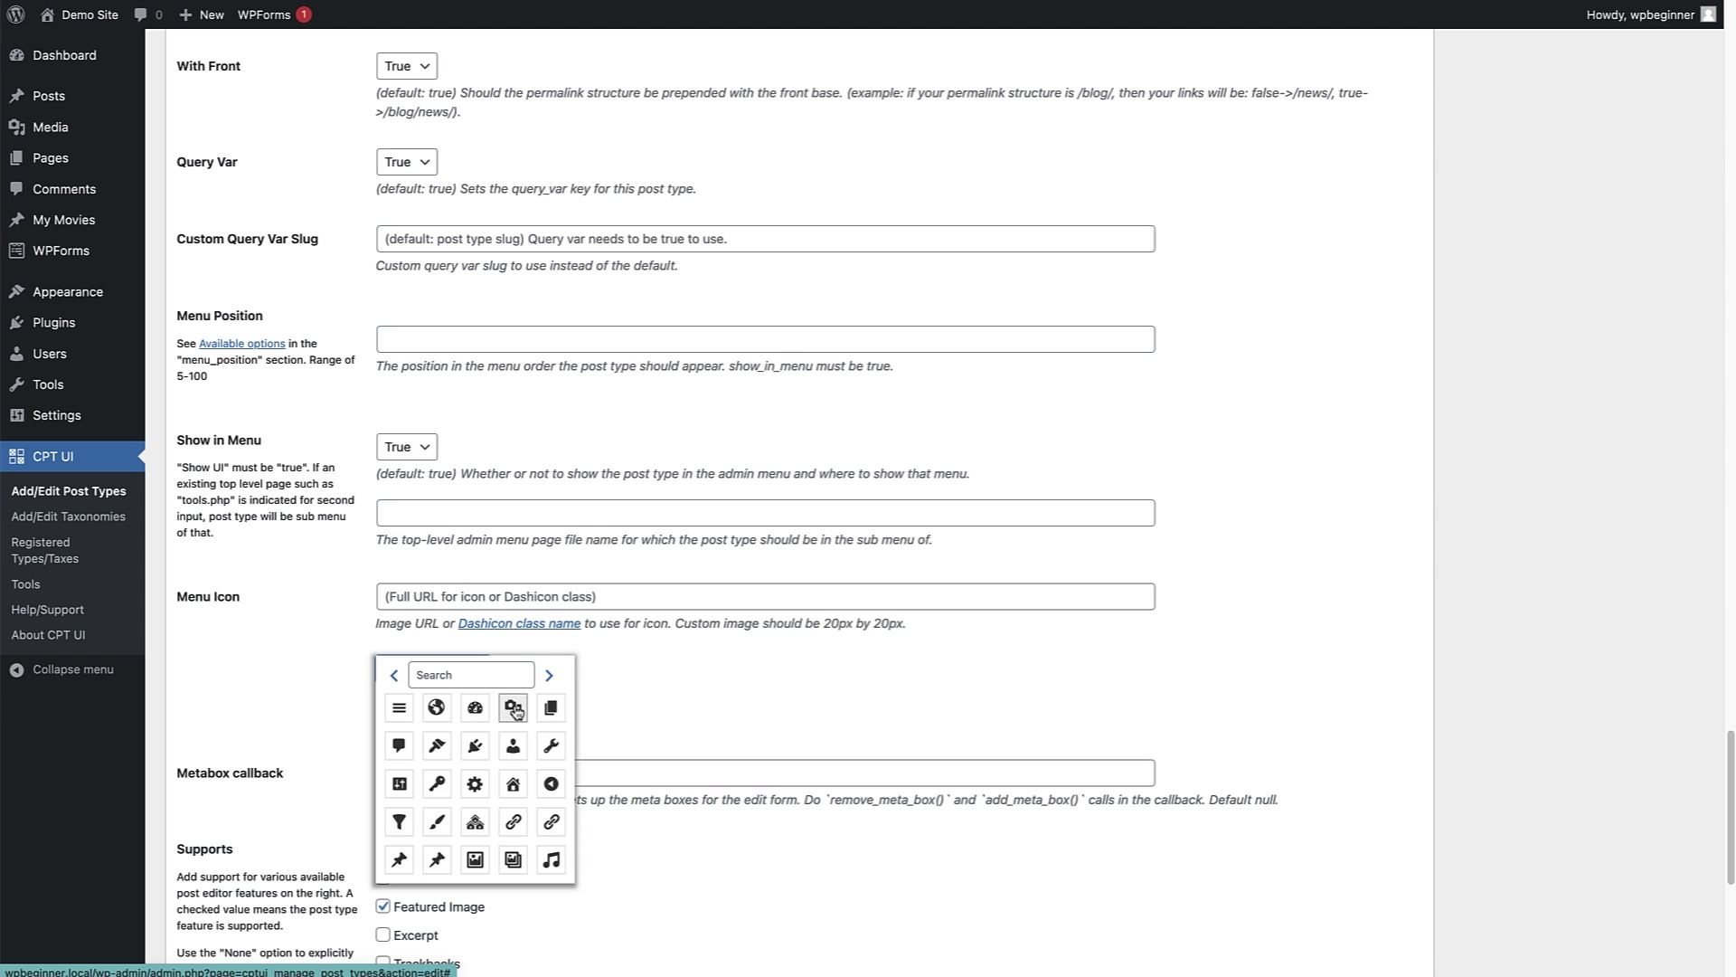
{"action": "left_click", "coordinate": [513, 708]}
{"action": "scroll", "coordinate": [517, 711], "scroll_direction": "up", "scroll_amount": 20}
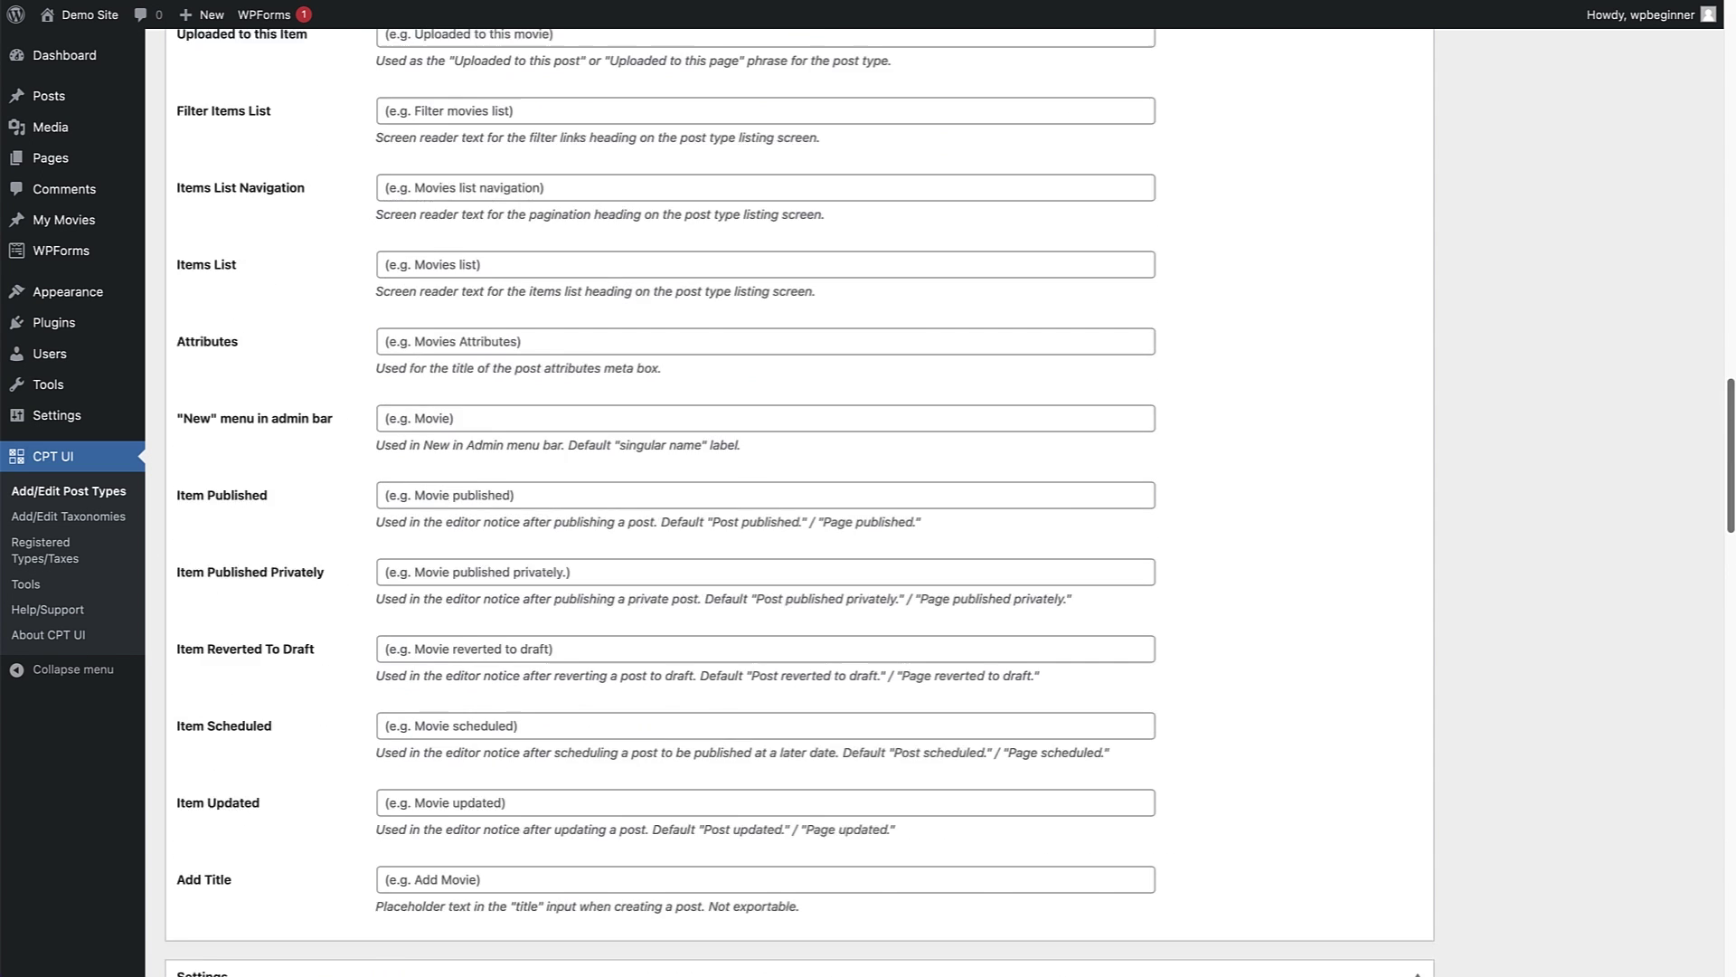
{"action": "left_click", "coordinate": [230, 240]}
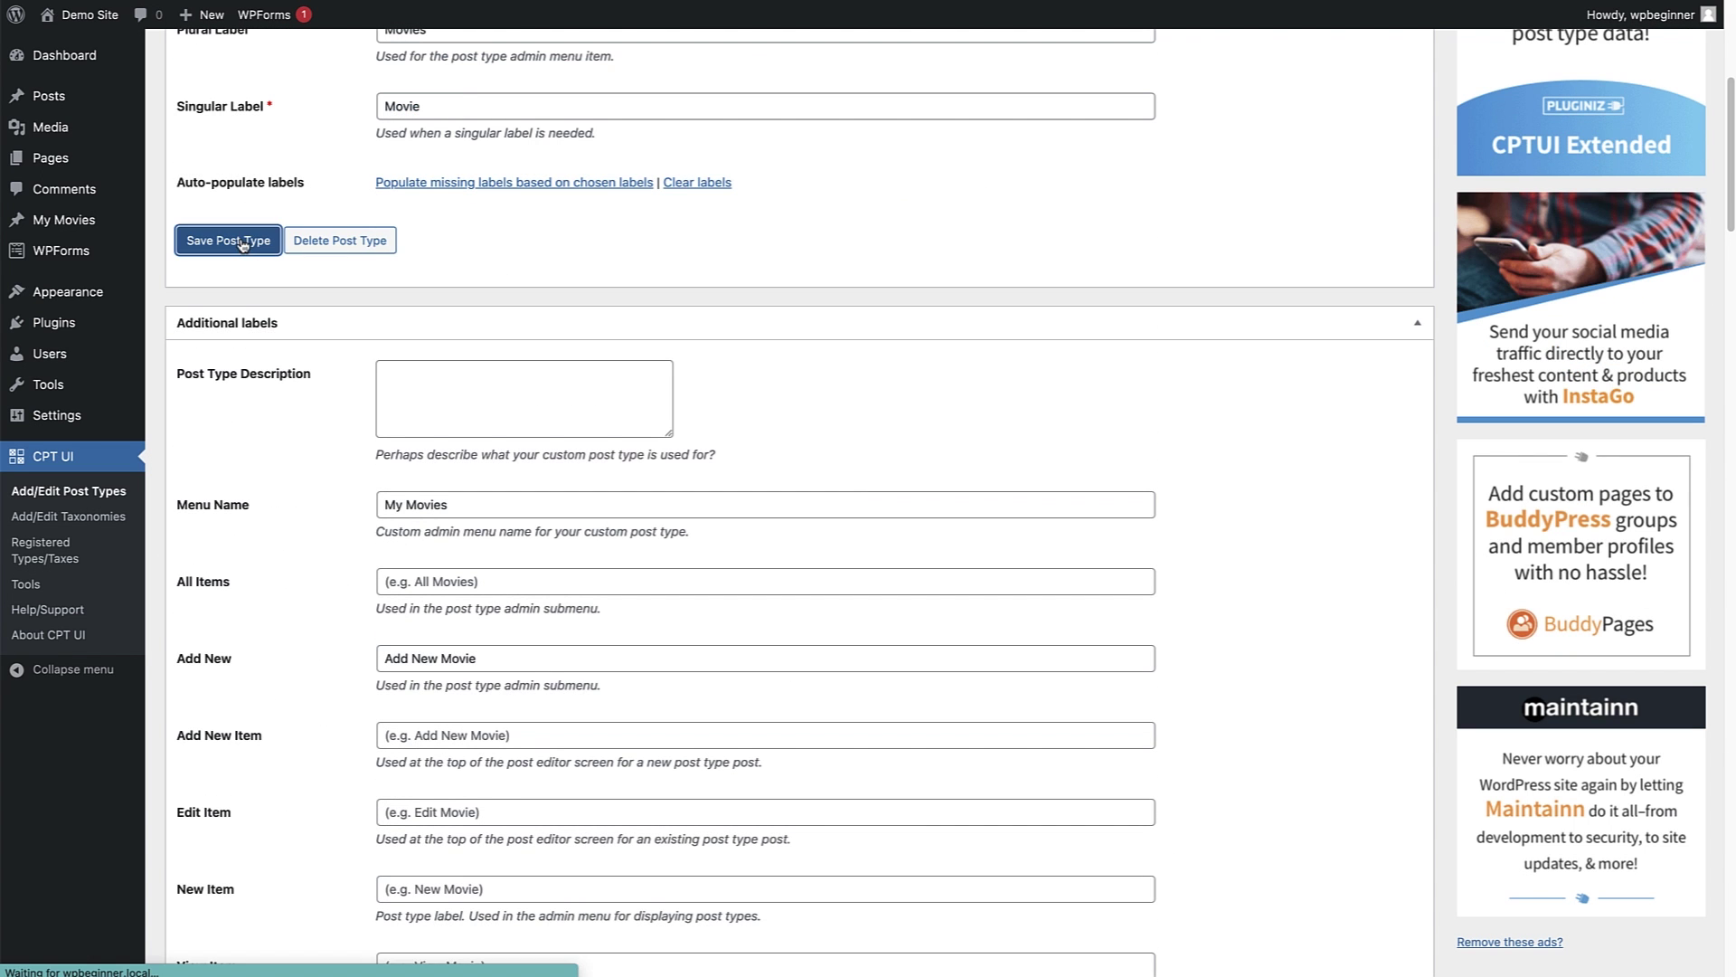
{"action": "mouse_move", "coordinate": [20, 224]}
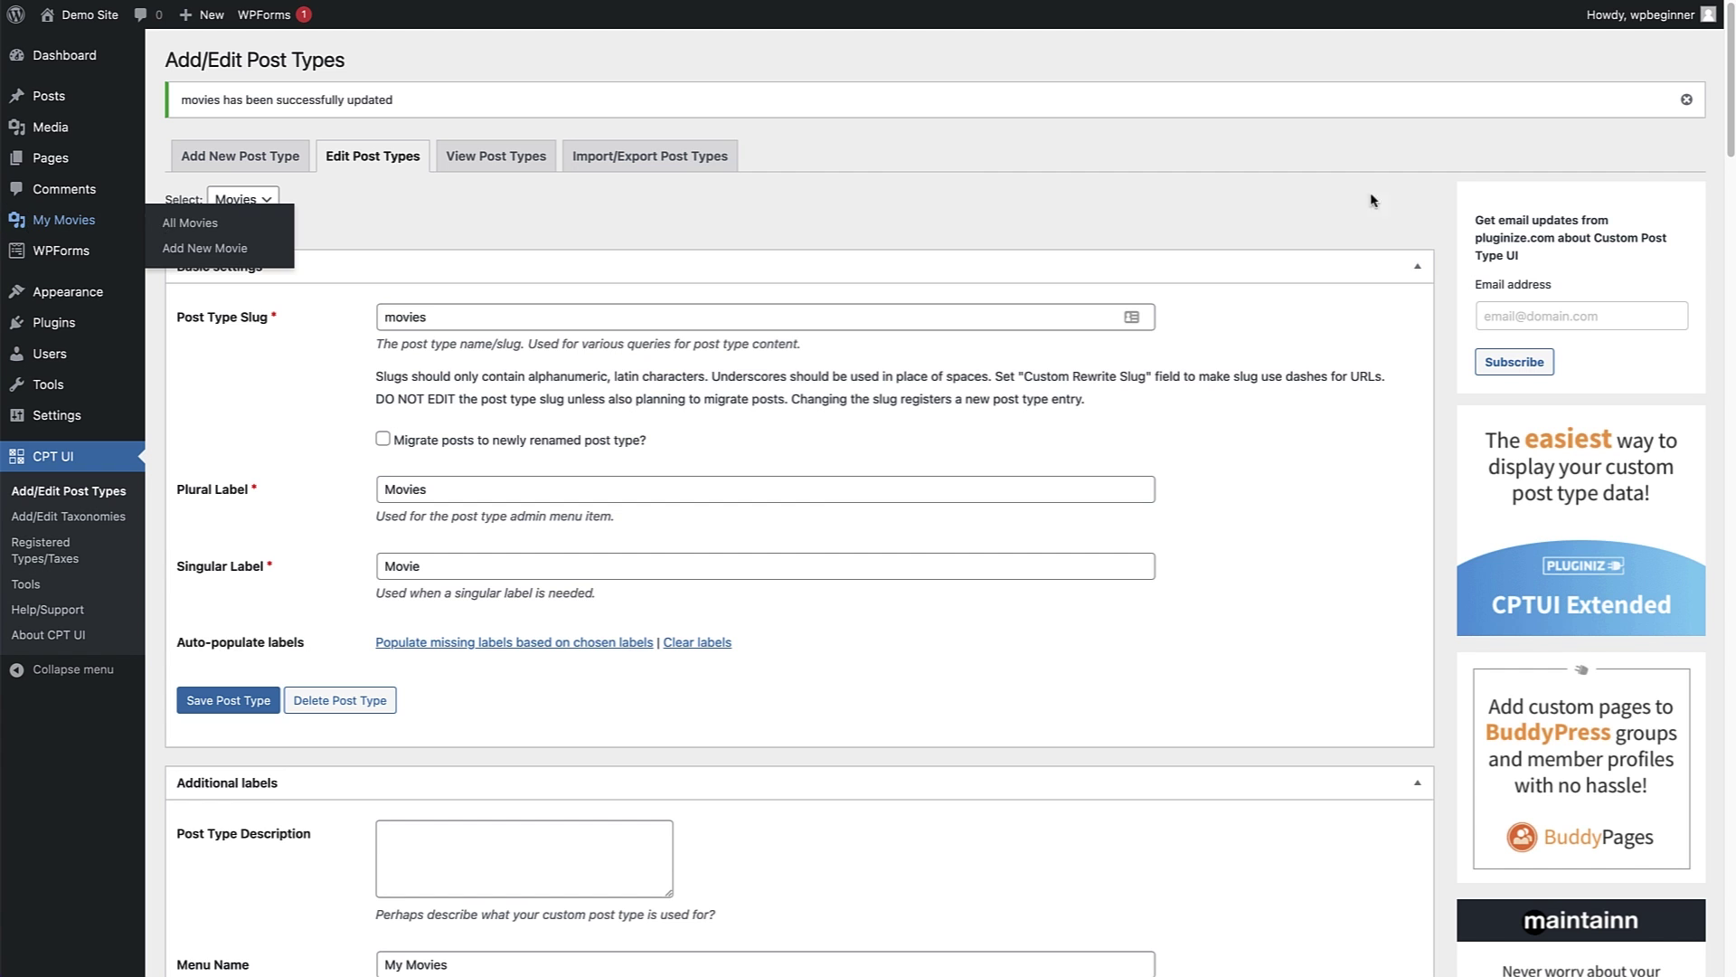
Enable Custom Fields, Author and Excerpt support for the Movies post type, and save it.
{"action": "left_click_drag", "start_coordinate": [1729, 128], "coordinate": [1632, 893]}
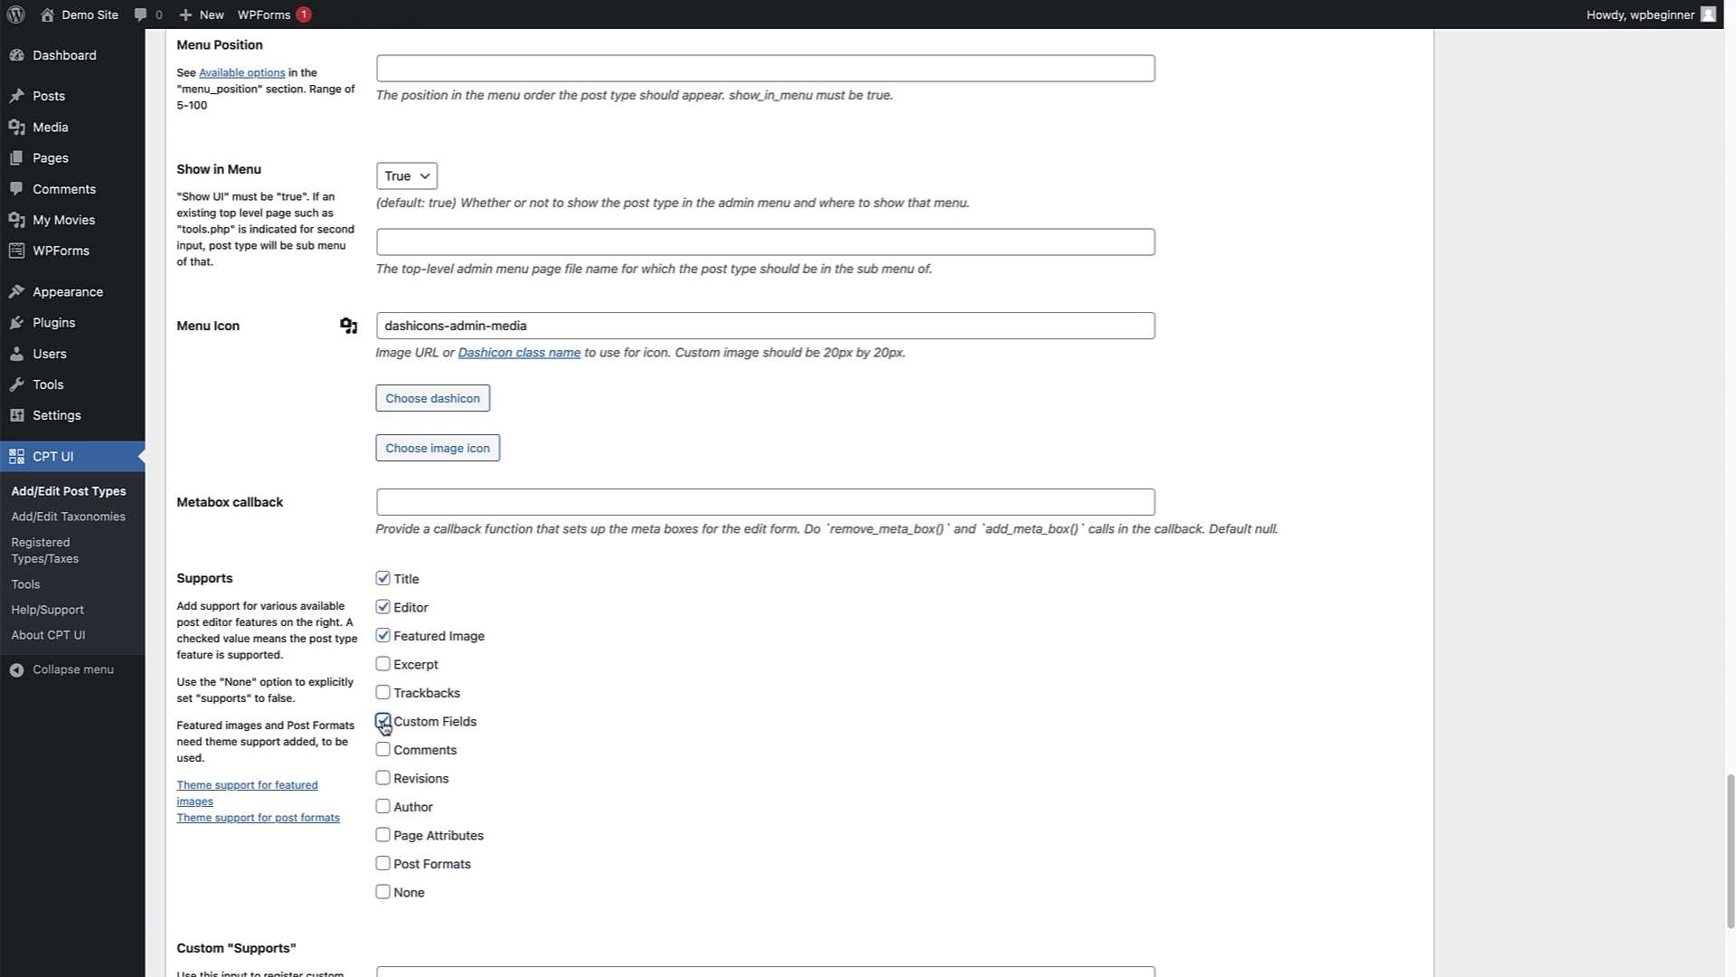
{"action": "left_click", "coordinate": [383, 808]}
{"action": "left_click", "coordinate": [384, 665]}
{"action": "left_click_drag", "start_coordinate": [1730, 773], "coordinate": [1724, 833]}
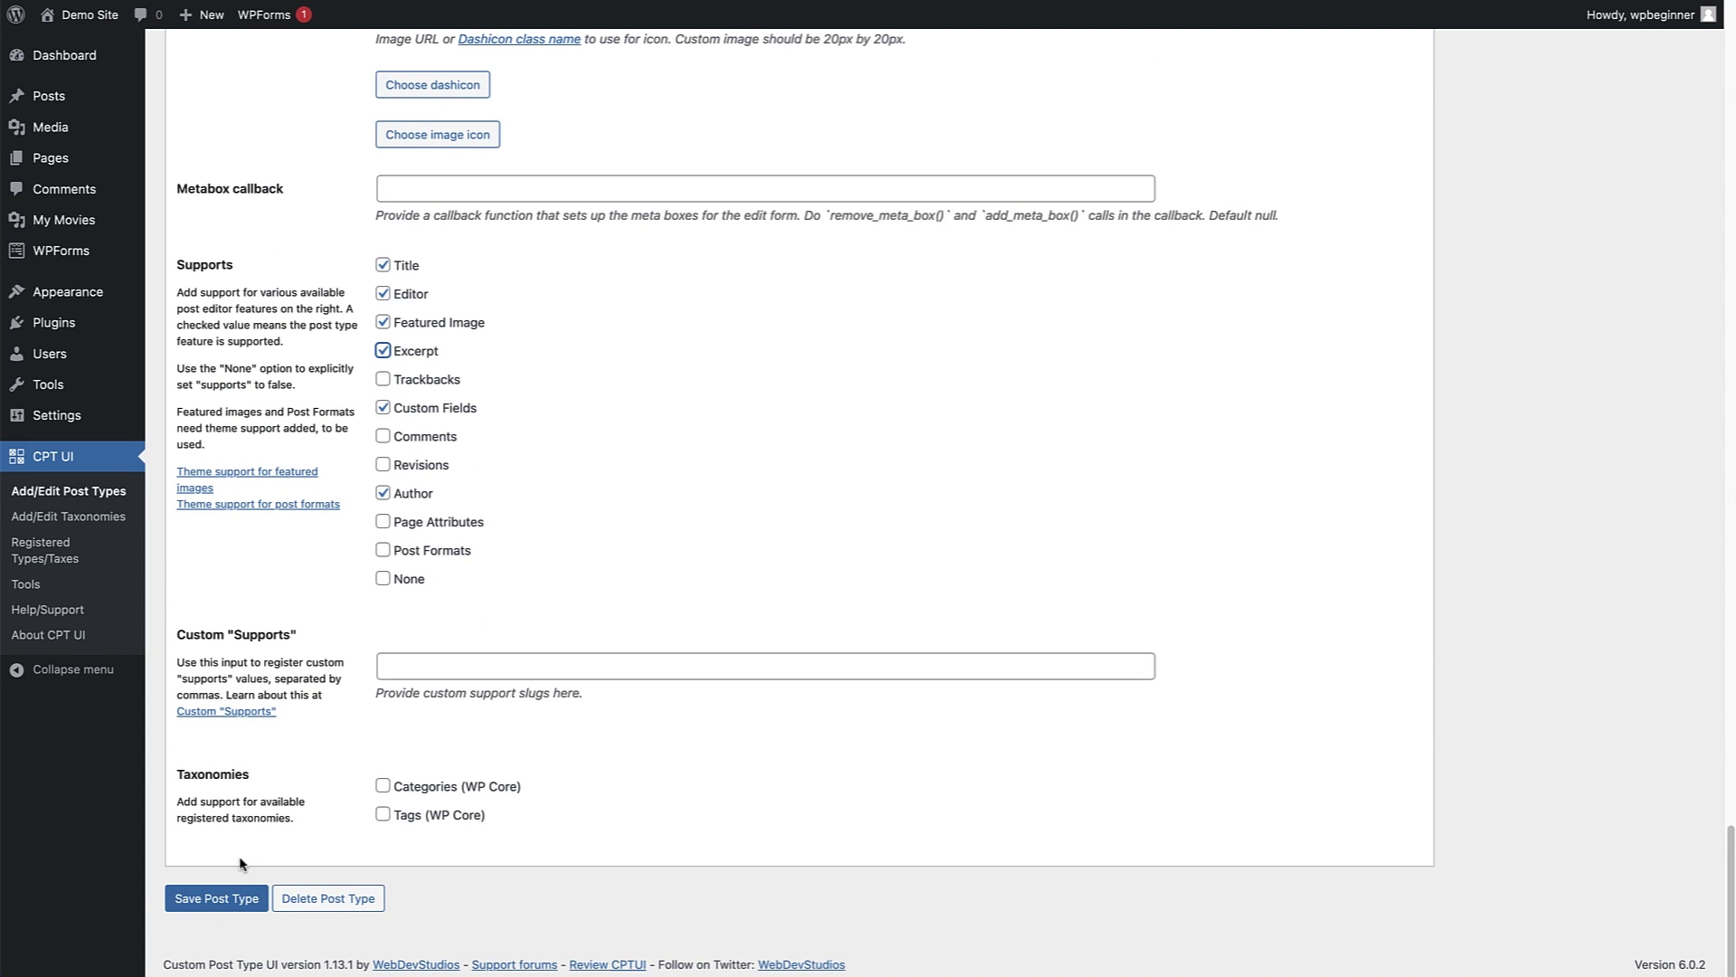
{"action": "left_click", "coordinate": [206, 900]}
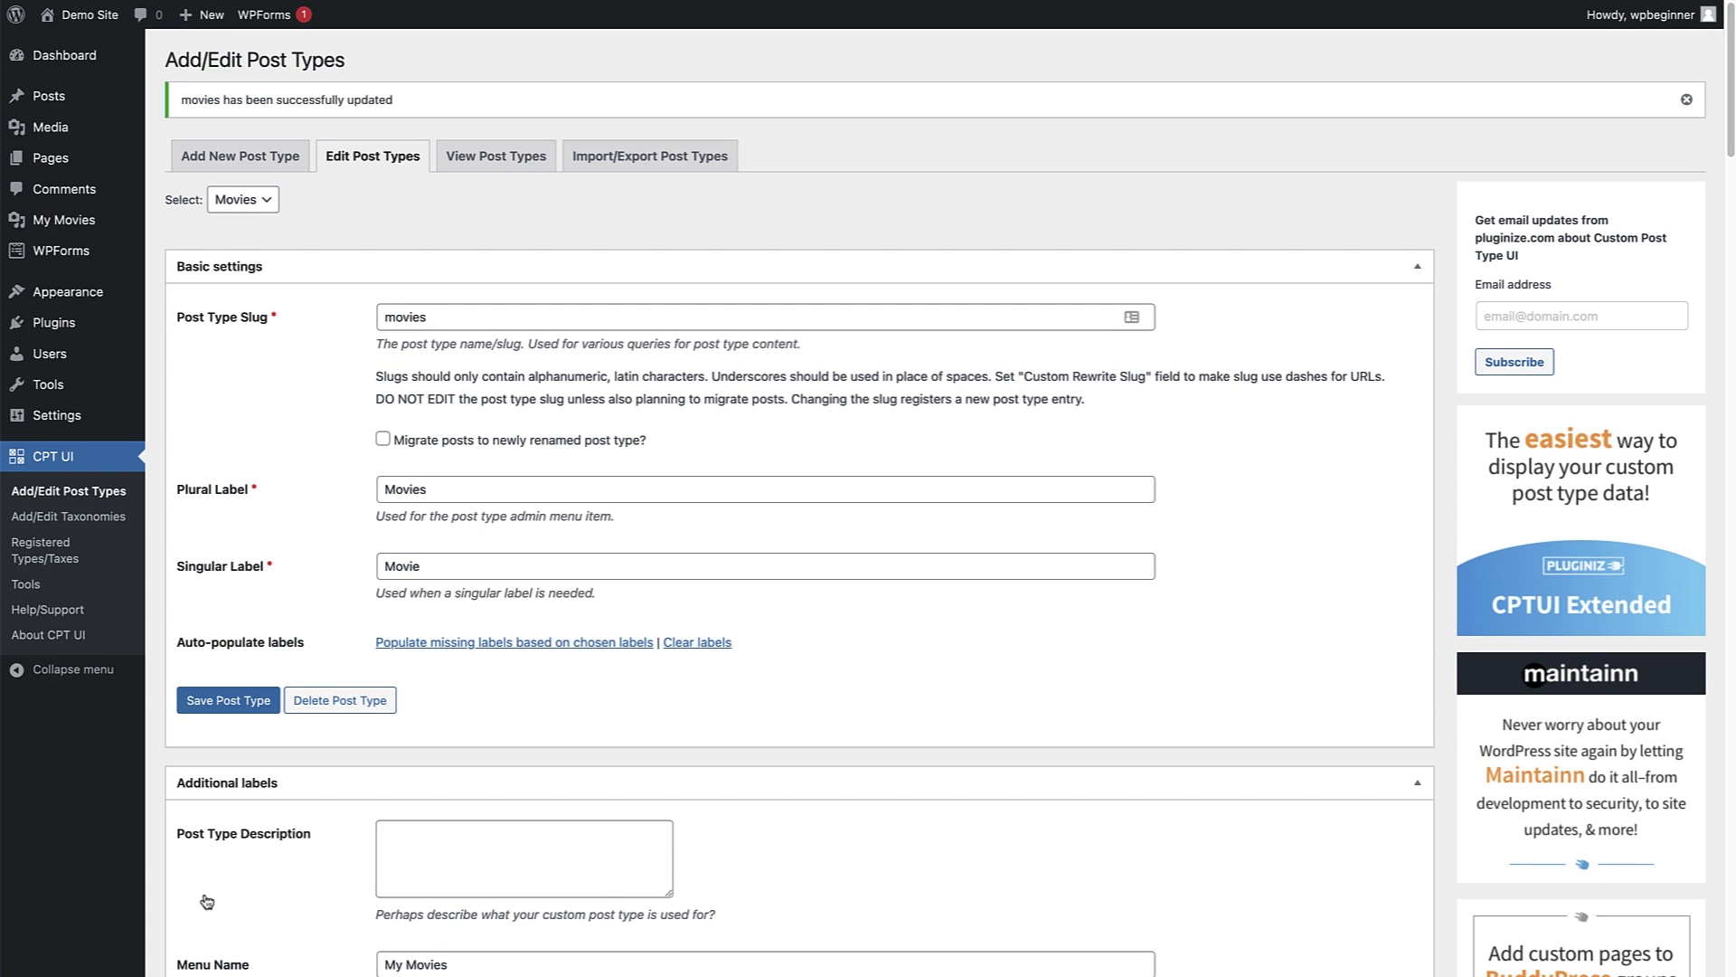
{"action": "mouse_move", "coordinate": [63, 220]}
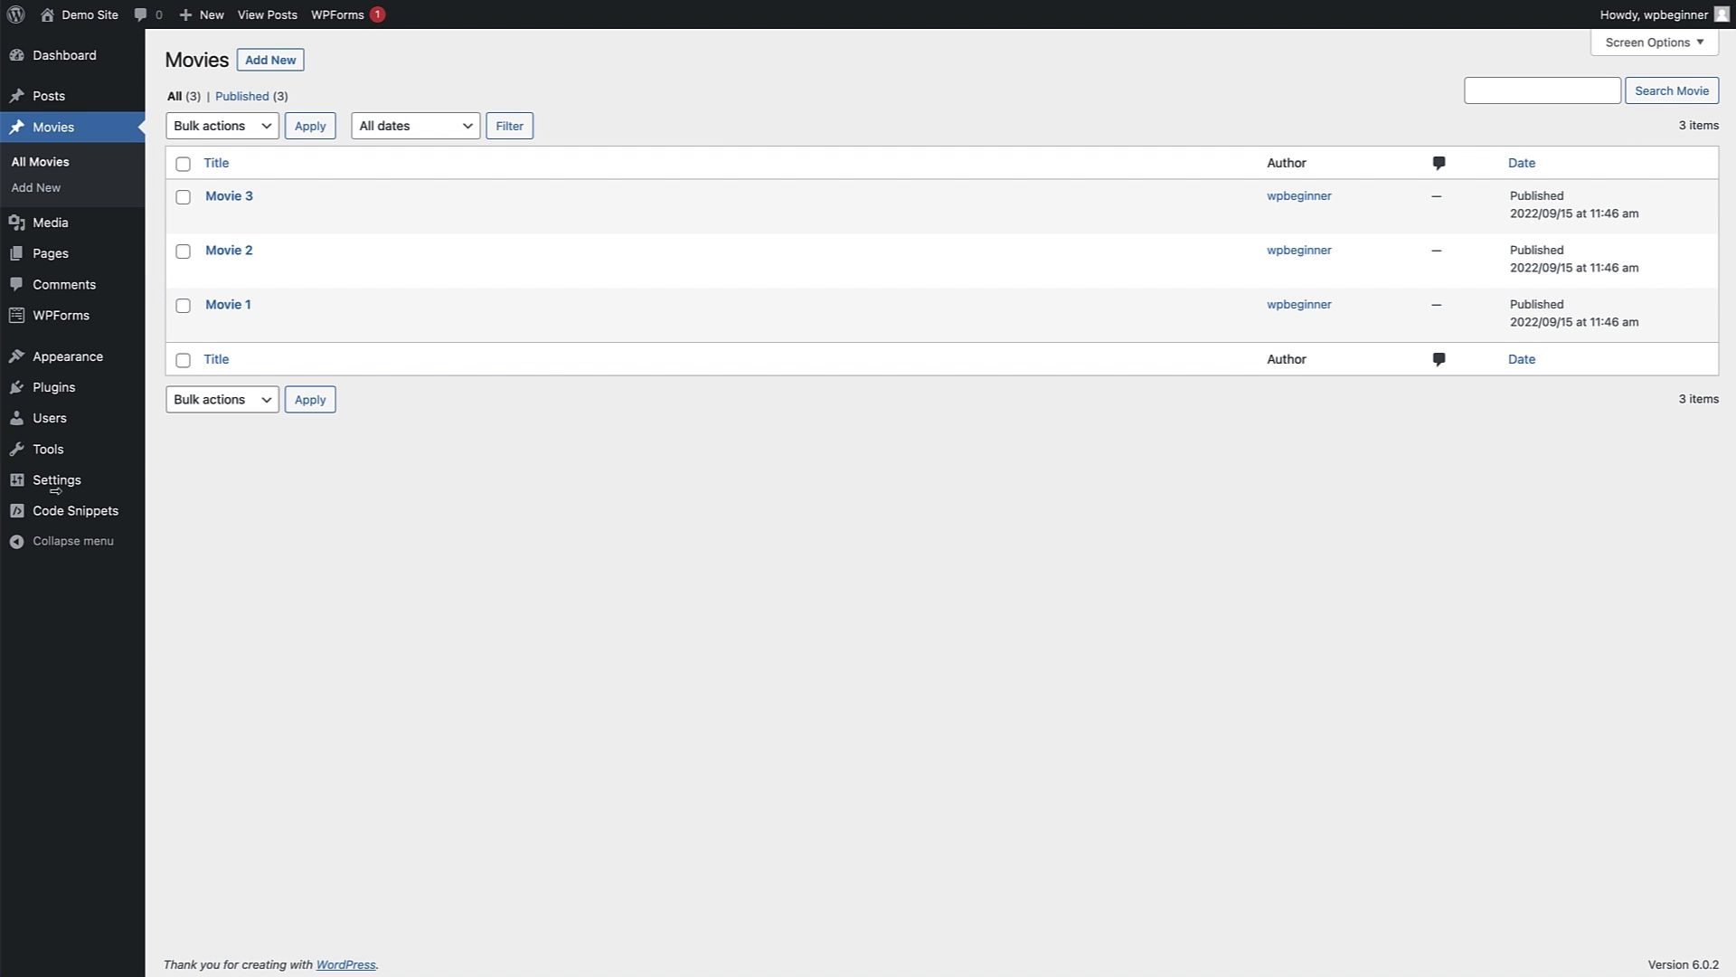
Re-save the site's permalink settings with the existing Post name structure.
{"action": "mouse_move", "coordinate": [51, 490]}
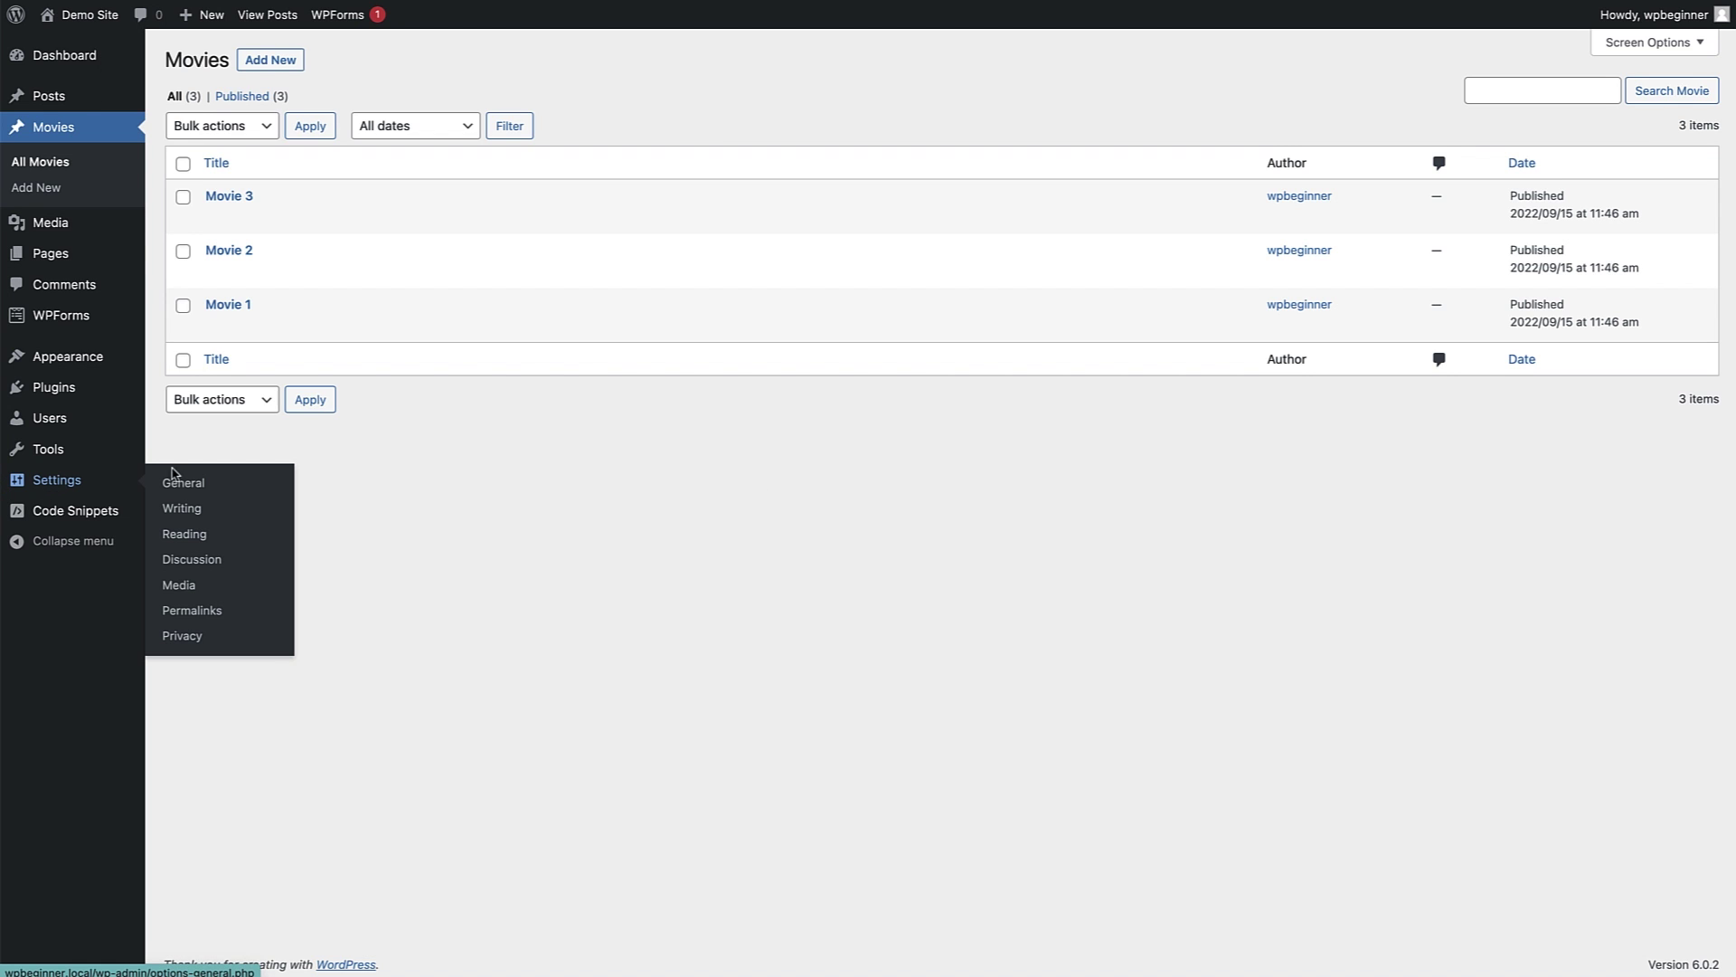
{"action": "left_click", "coordinate": [191, 611]}
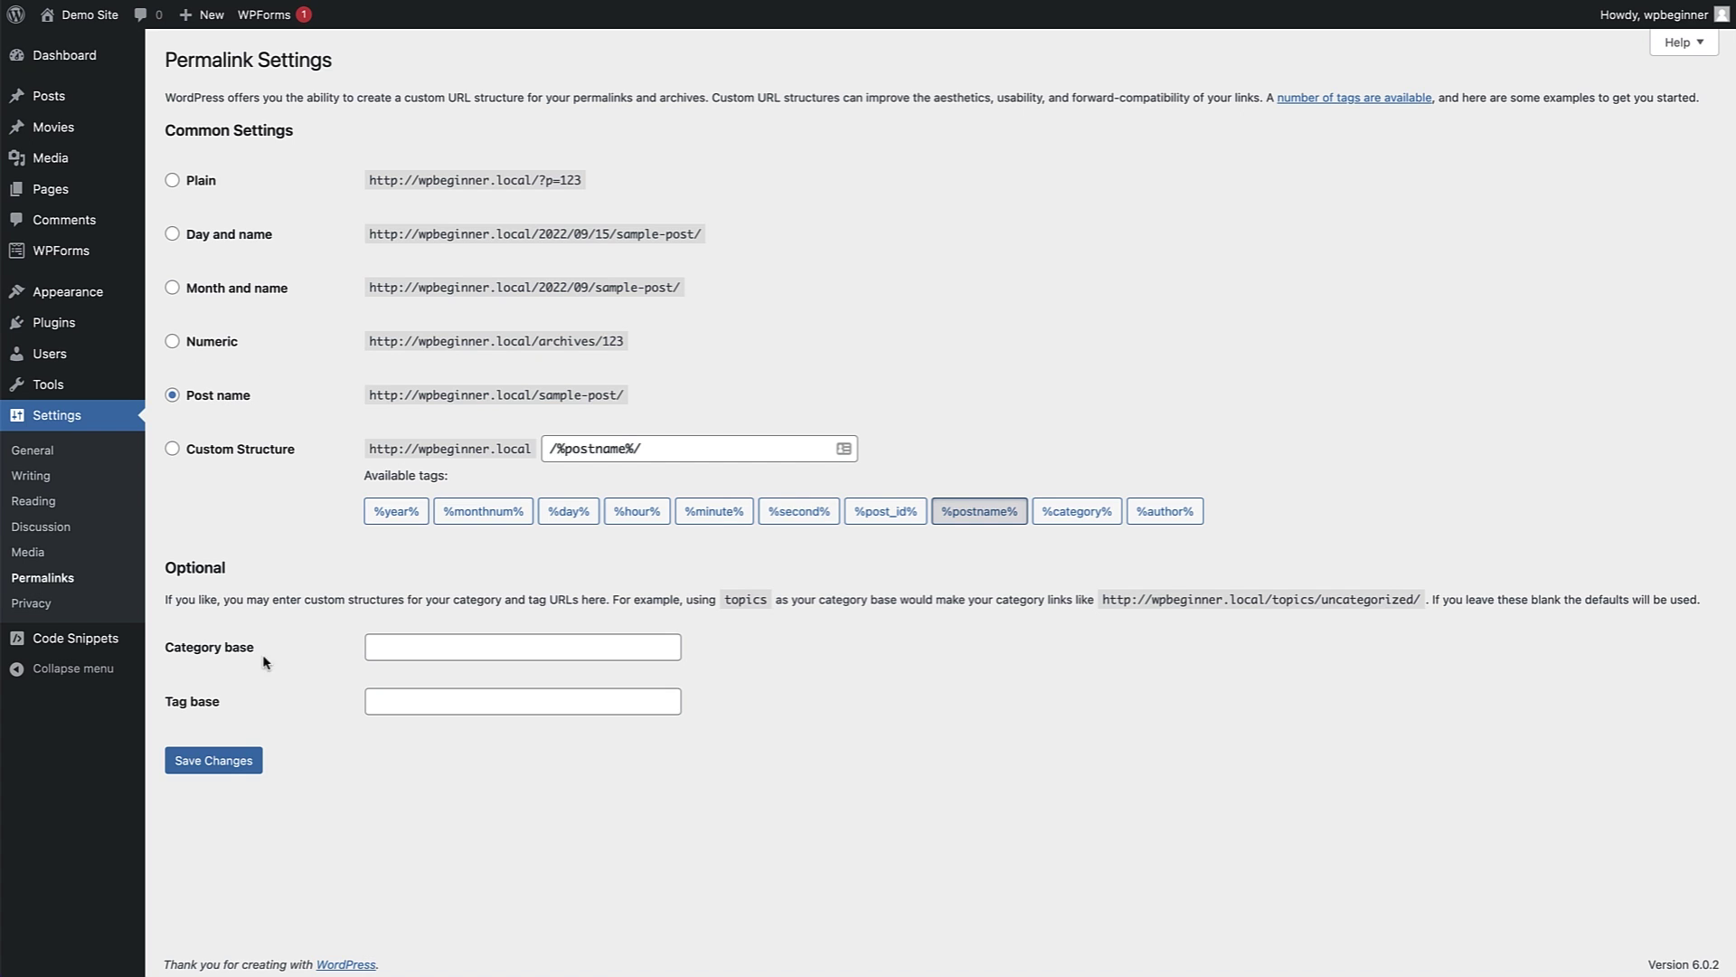
{"action": "left_click", "coordinate": [233, 768]}
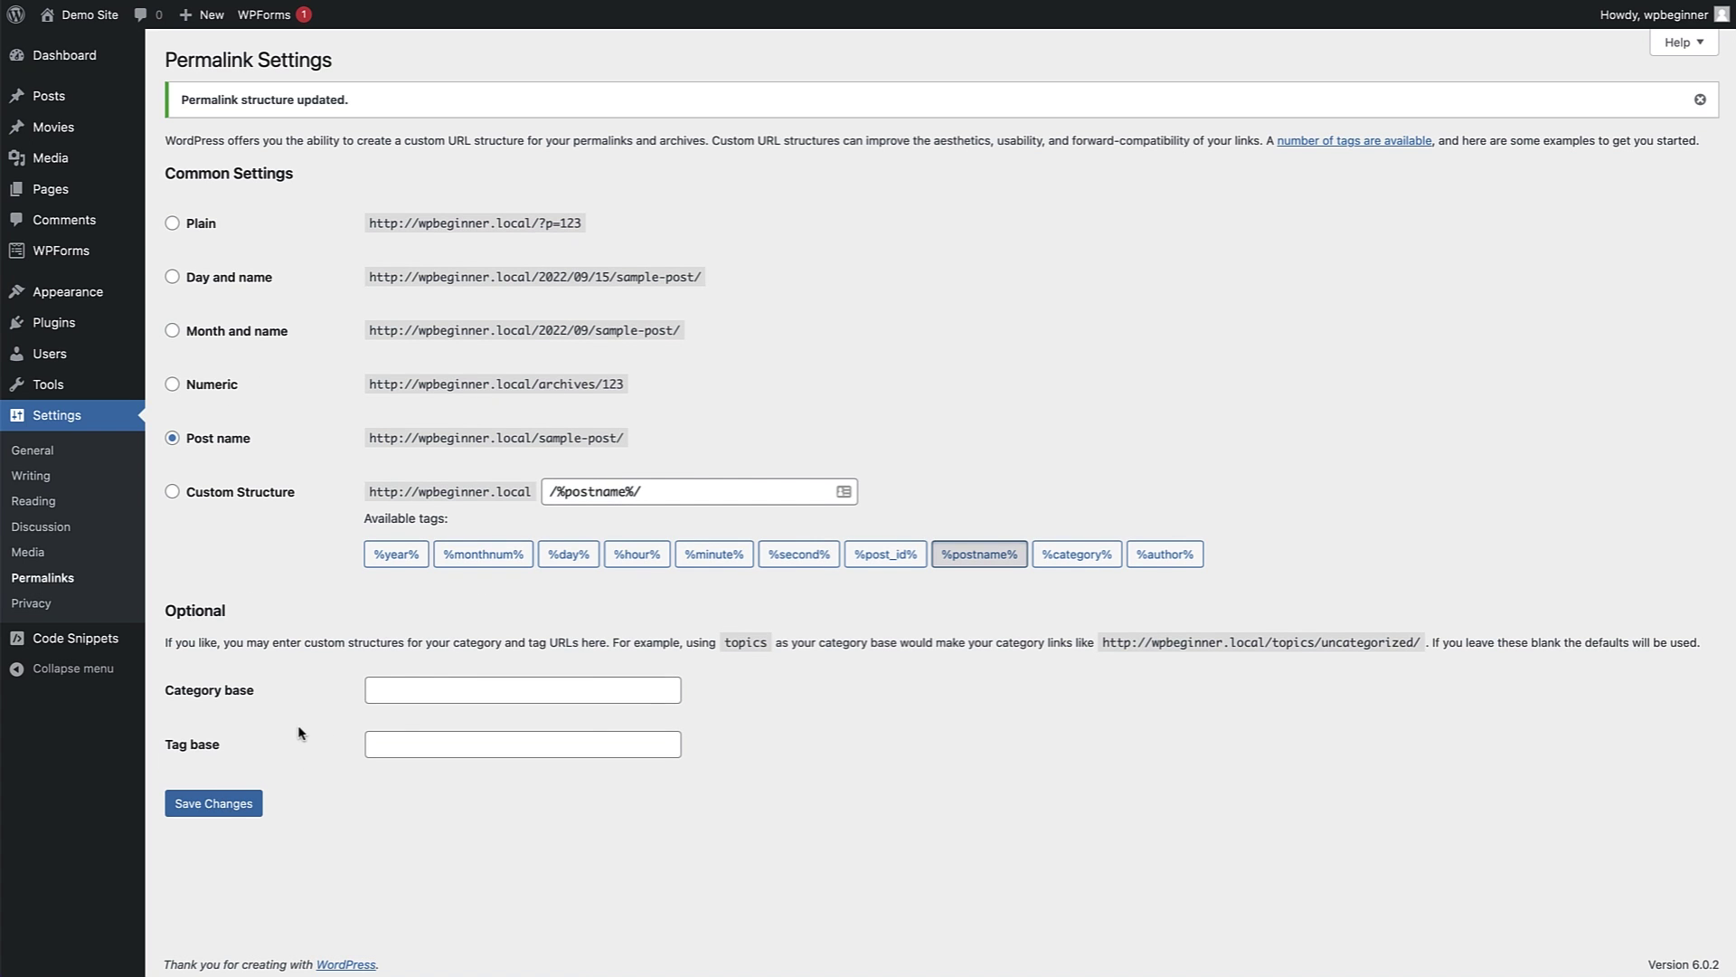
{"action": "mouse_move", "coordinate": [86, 286]}
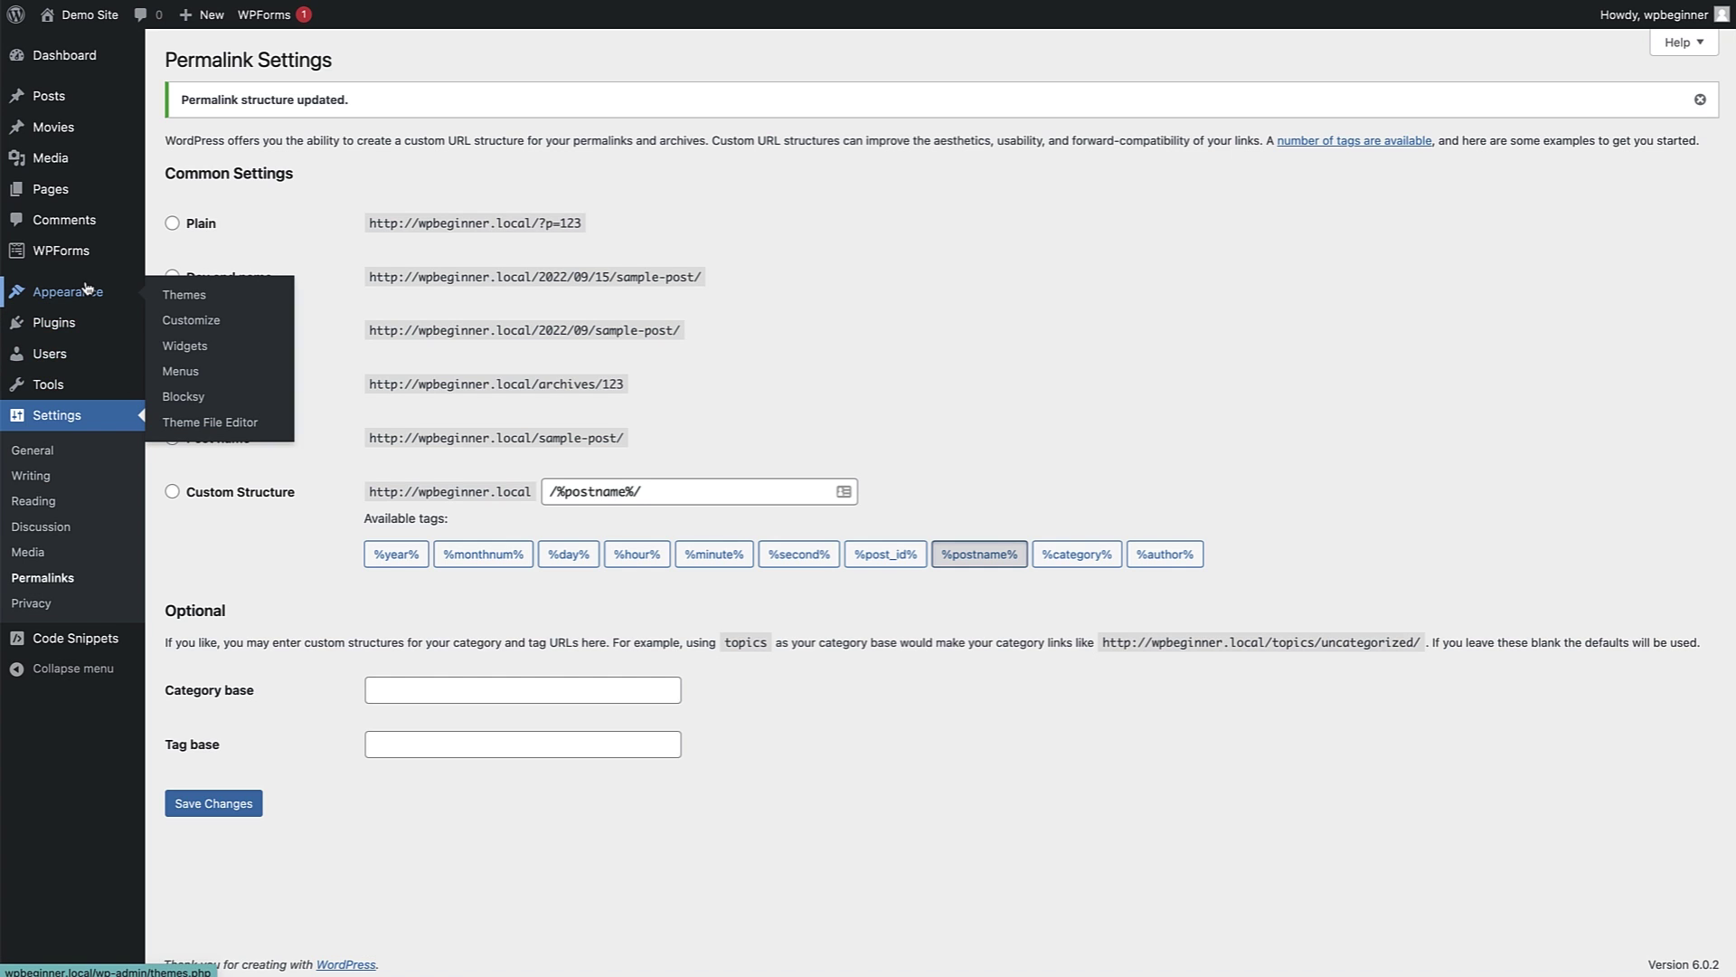
{"action": "left_click", "coordinate": [180, 372]}
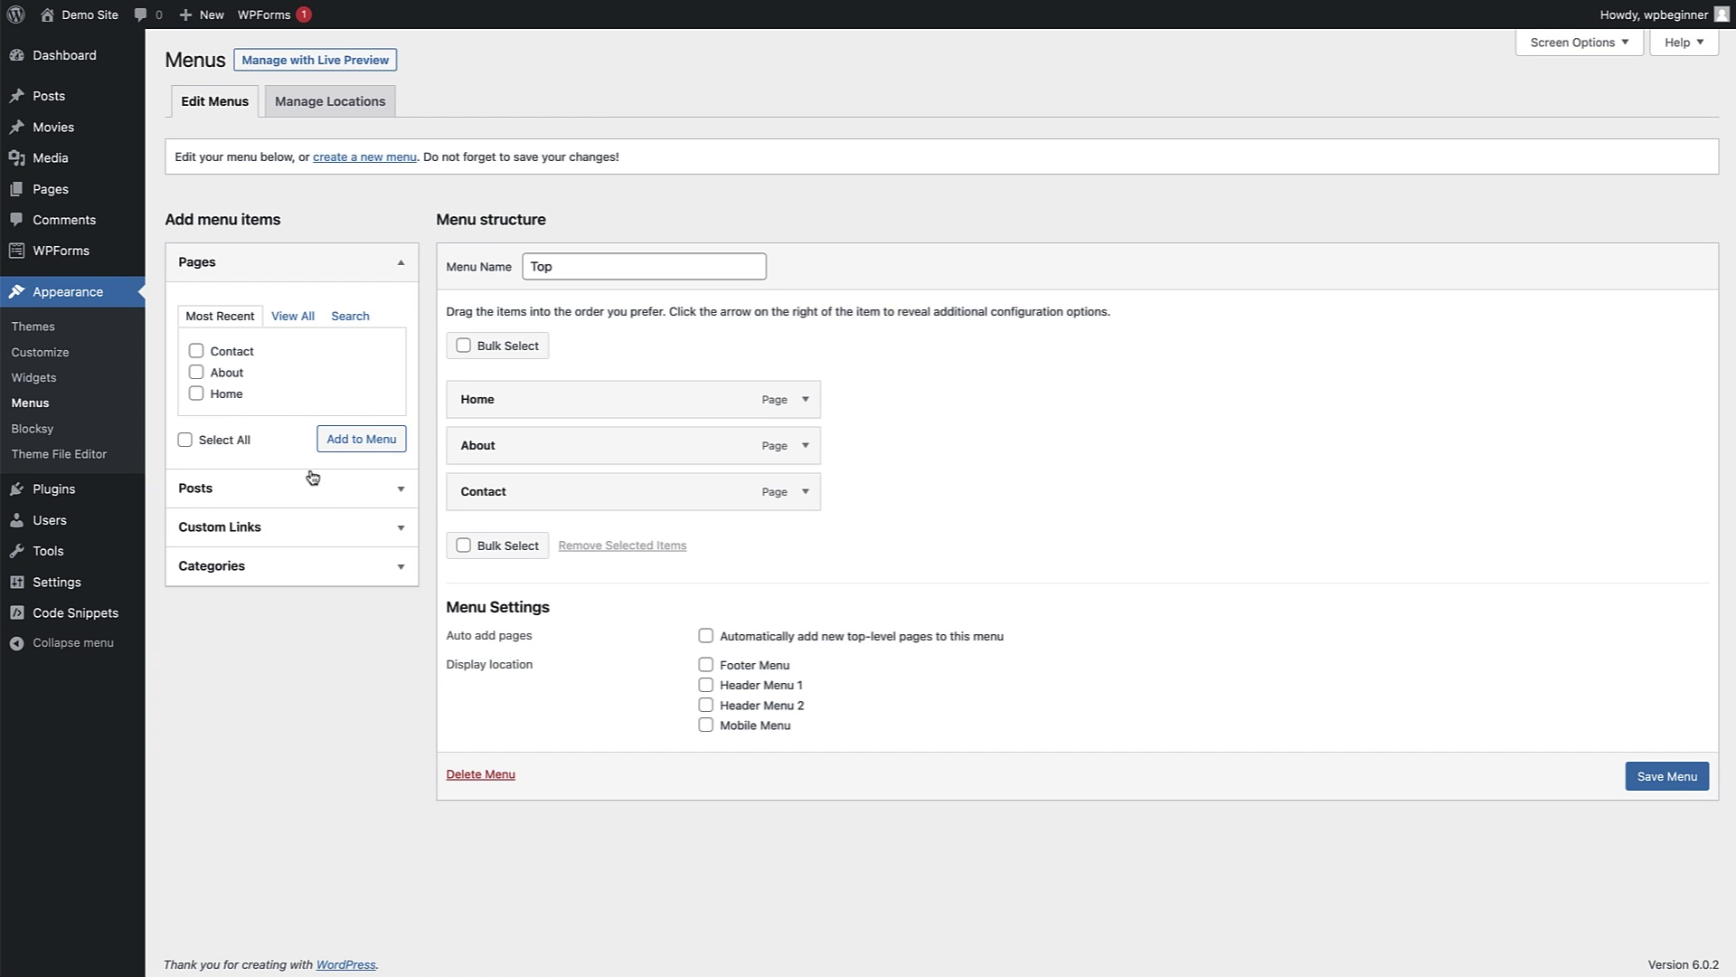
{"action": "left_click", "coordinate": [398, 528]}
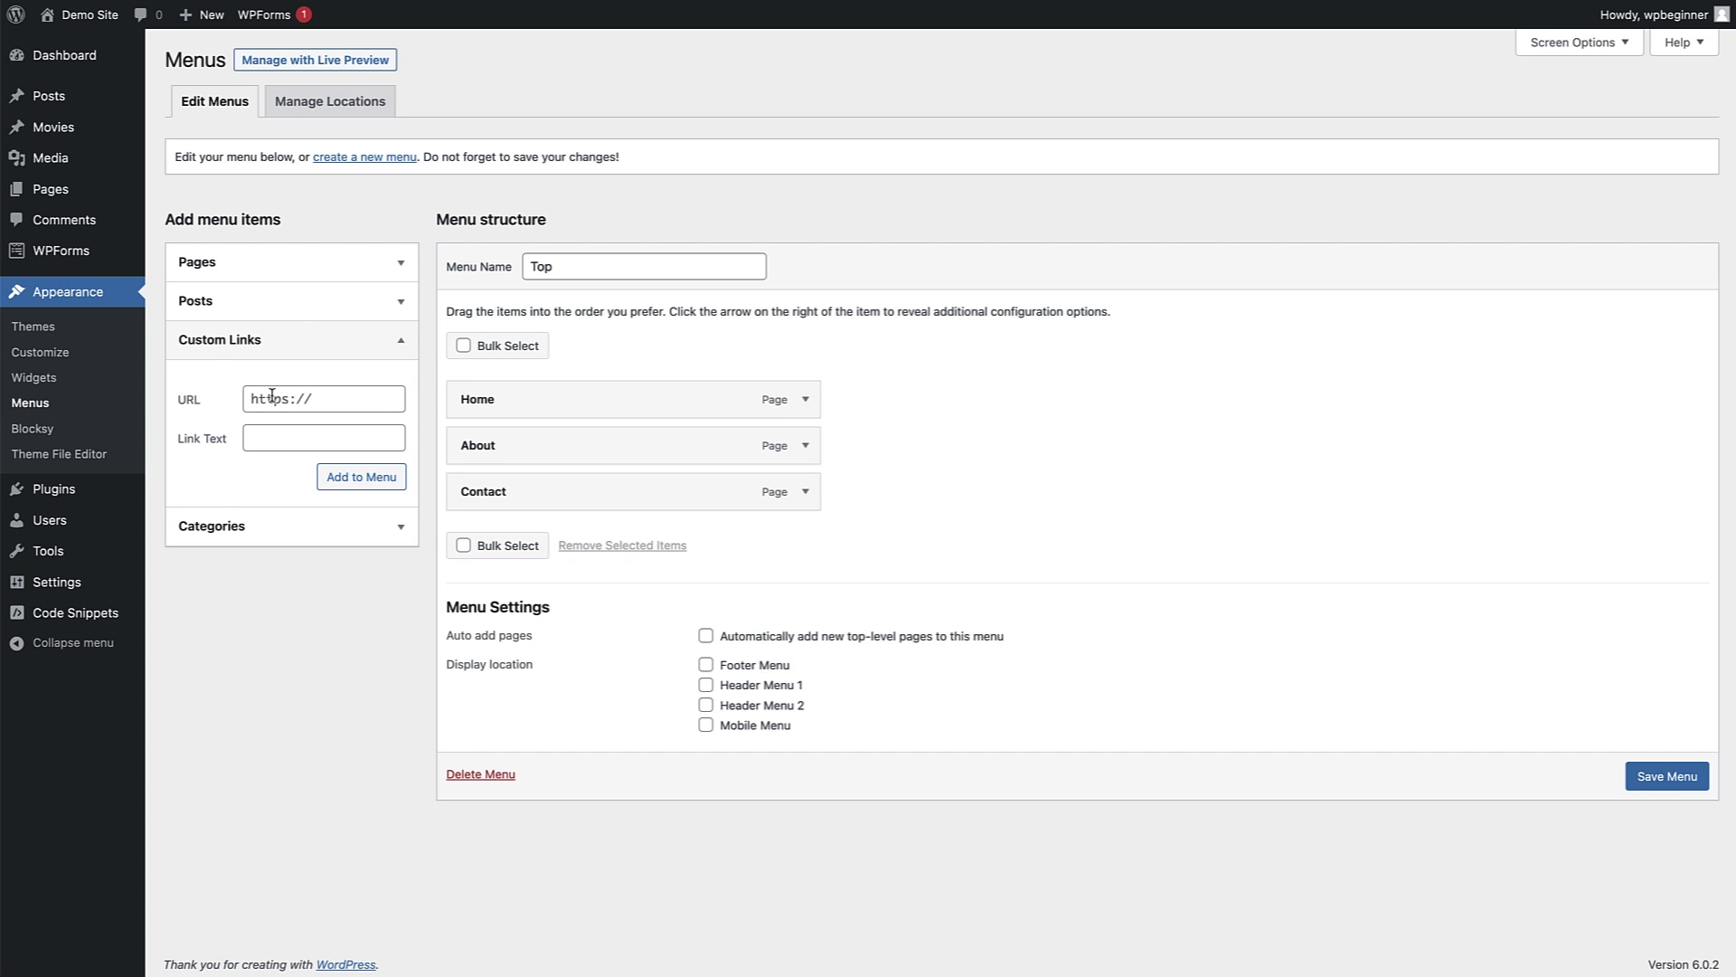
{"action": "left_click", "coordinate": [398, 398]}
{"action": "type", "text": "wpbeginner.local/"}
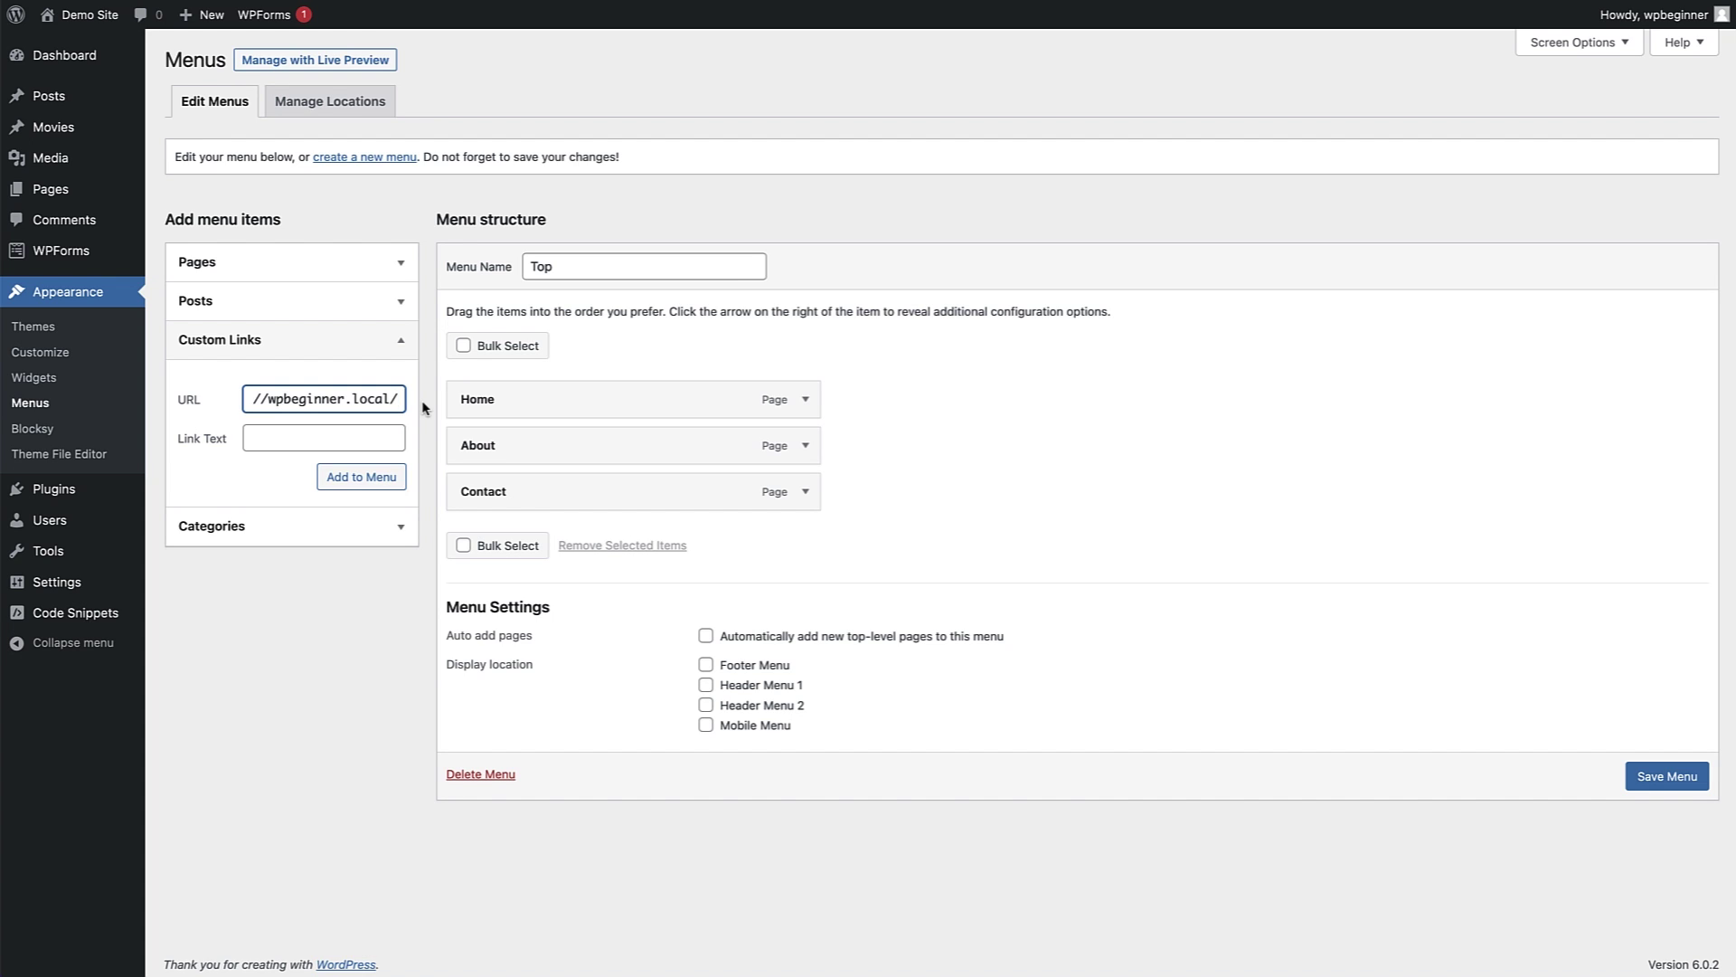
{"action": "type", "text": "movies"}
{"action": "left_click", "coordinate": [293, 441]}
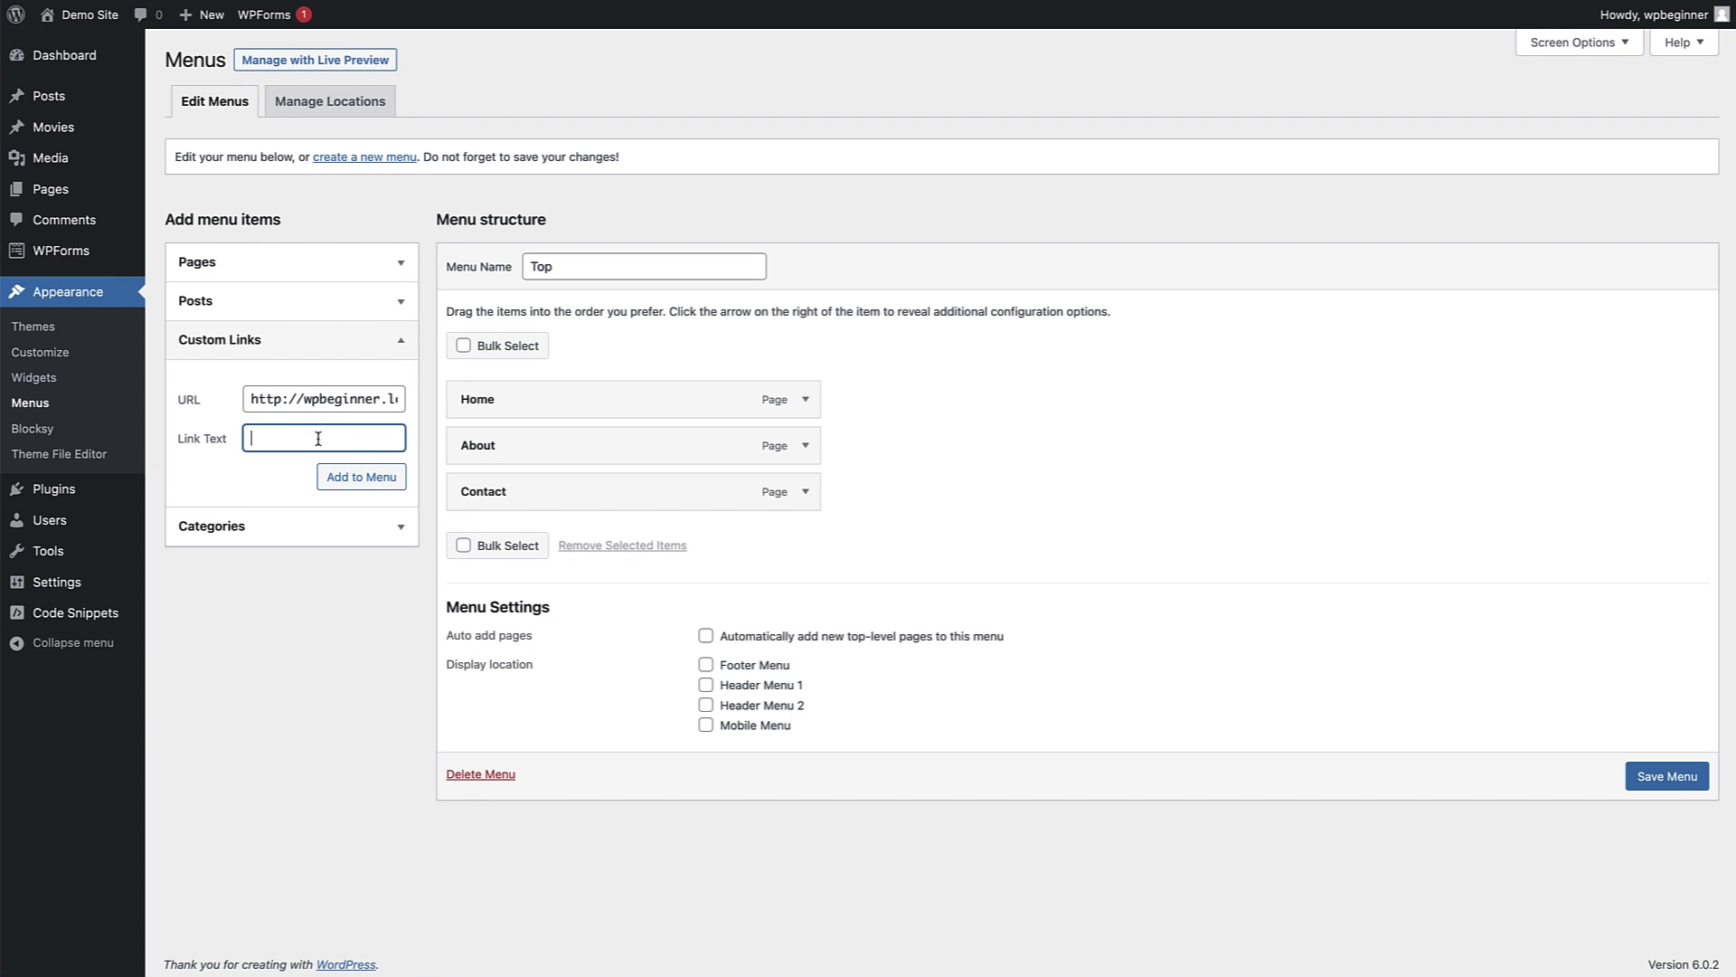
{"action": "type", "text": "Movies"}
{"action": "left_click", "coordinate": [348, 476]}
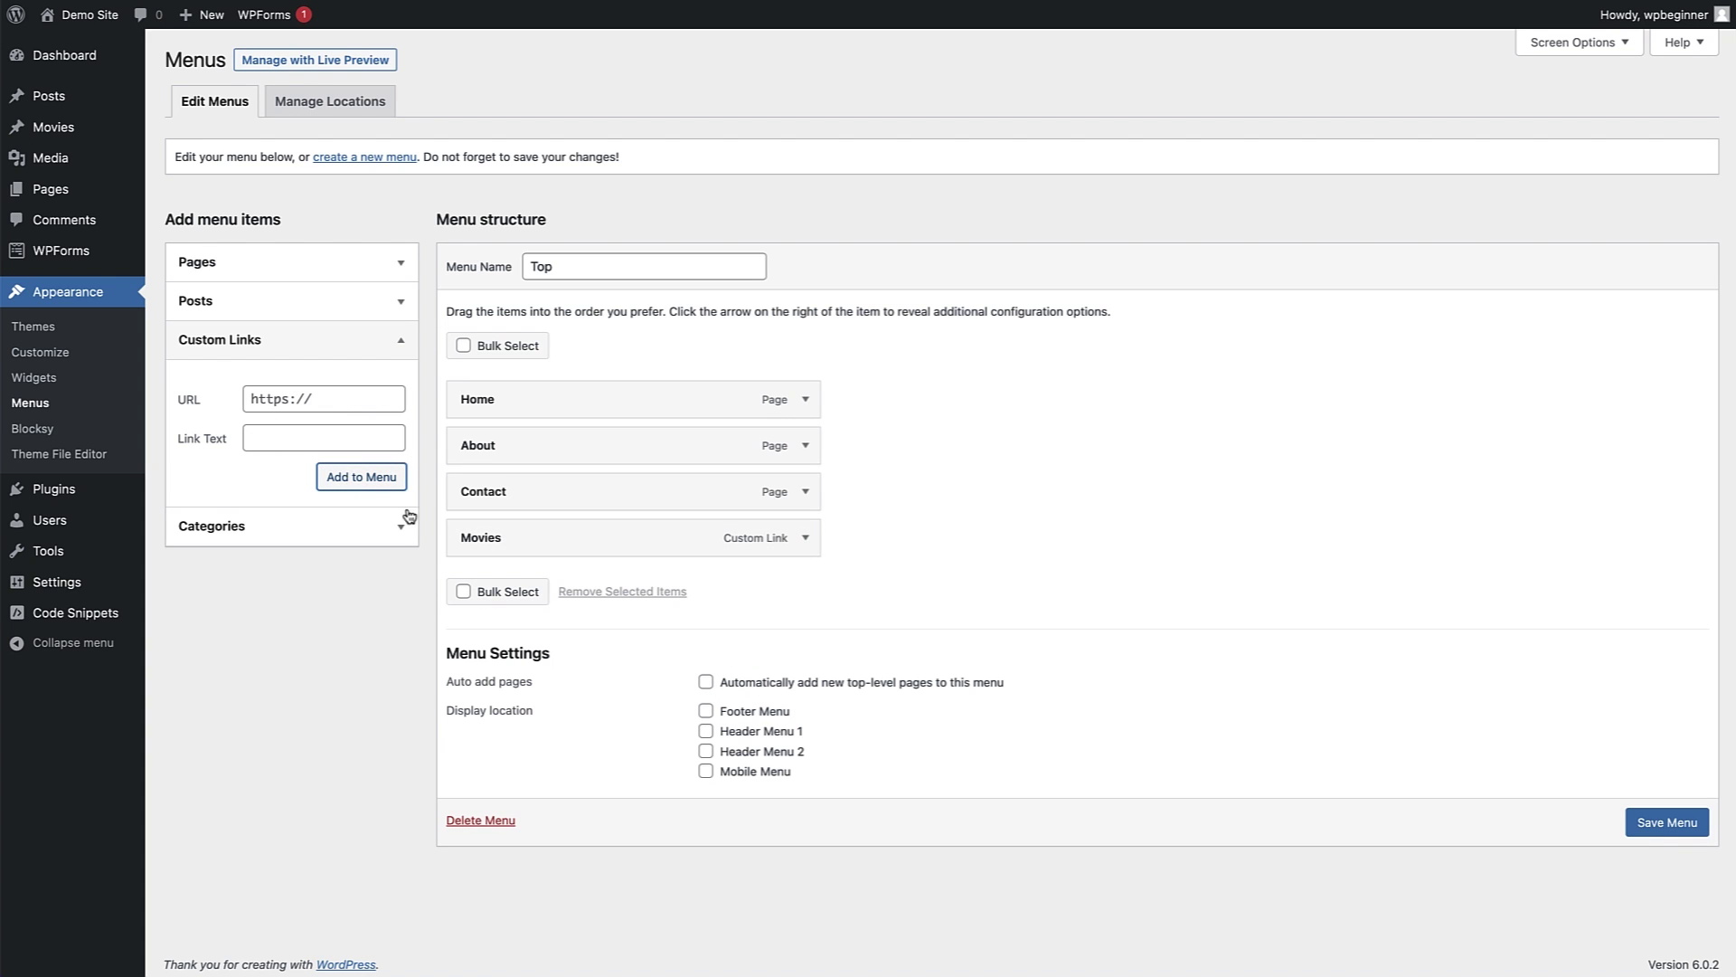
Move Movies directly below Home, save the menu with the Header Menu 1 location, and open the Movies page on the site.
{"action": "left_click_drag", "start_coordinate": [535, 552], "coordinate": [318, 459]}
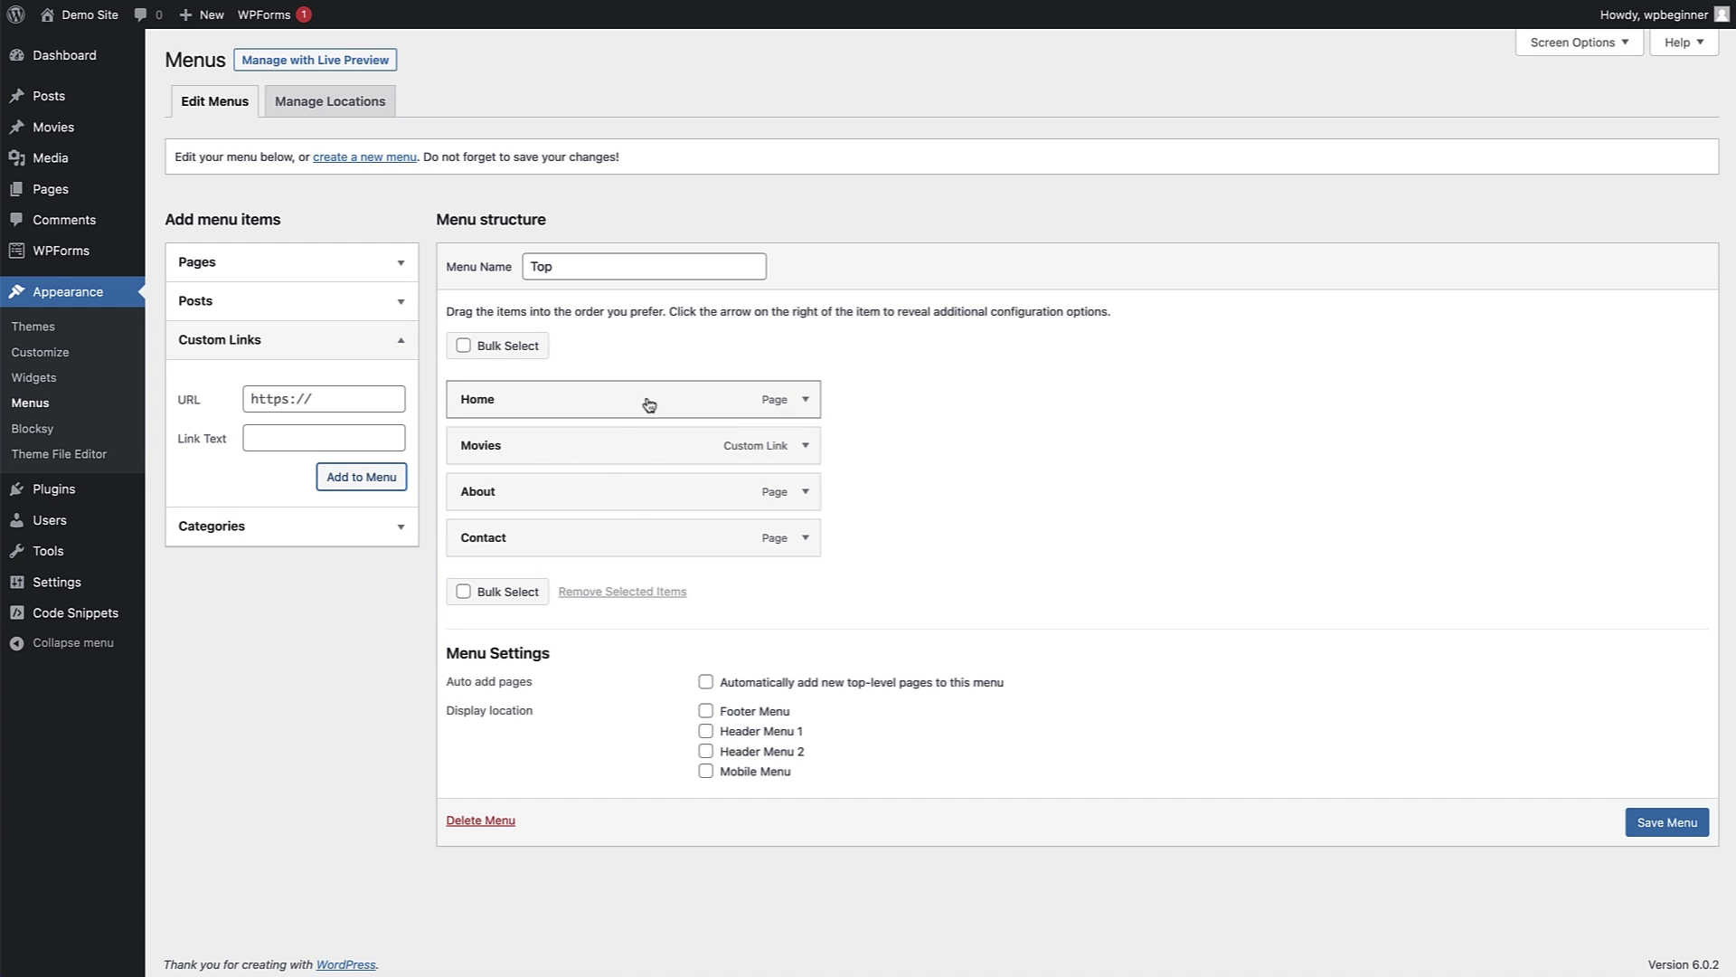
{"action": "left_click", "coordinate": [1658, 824]}
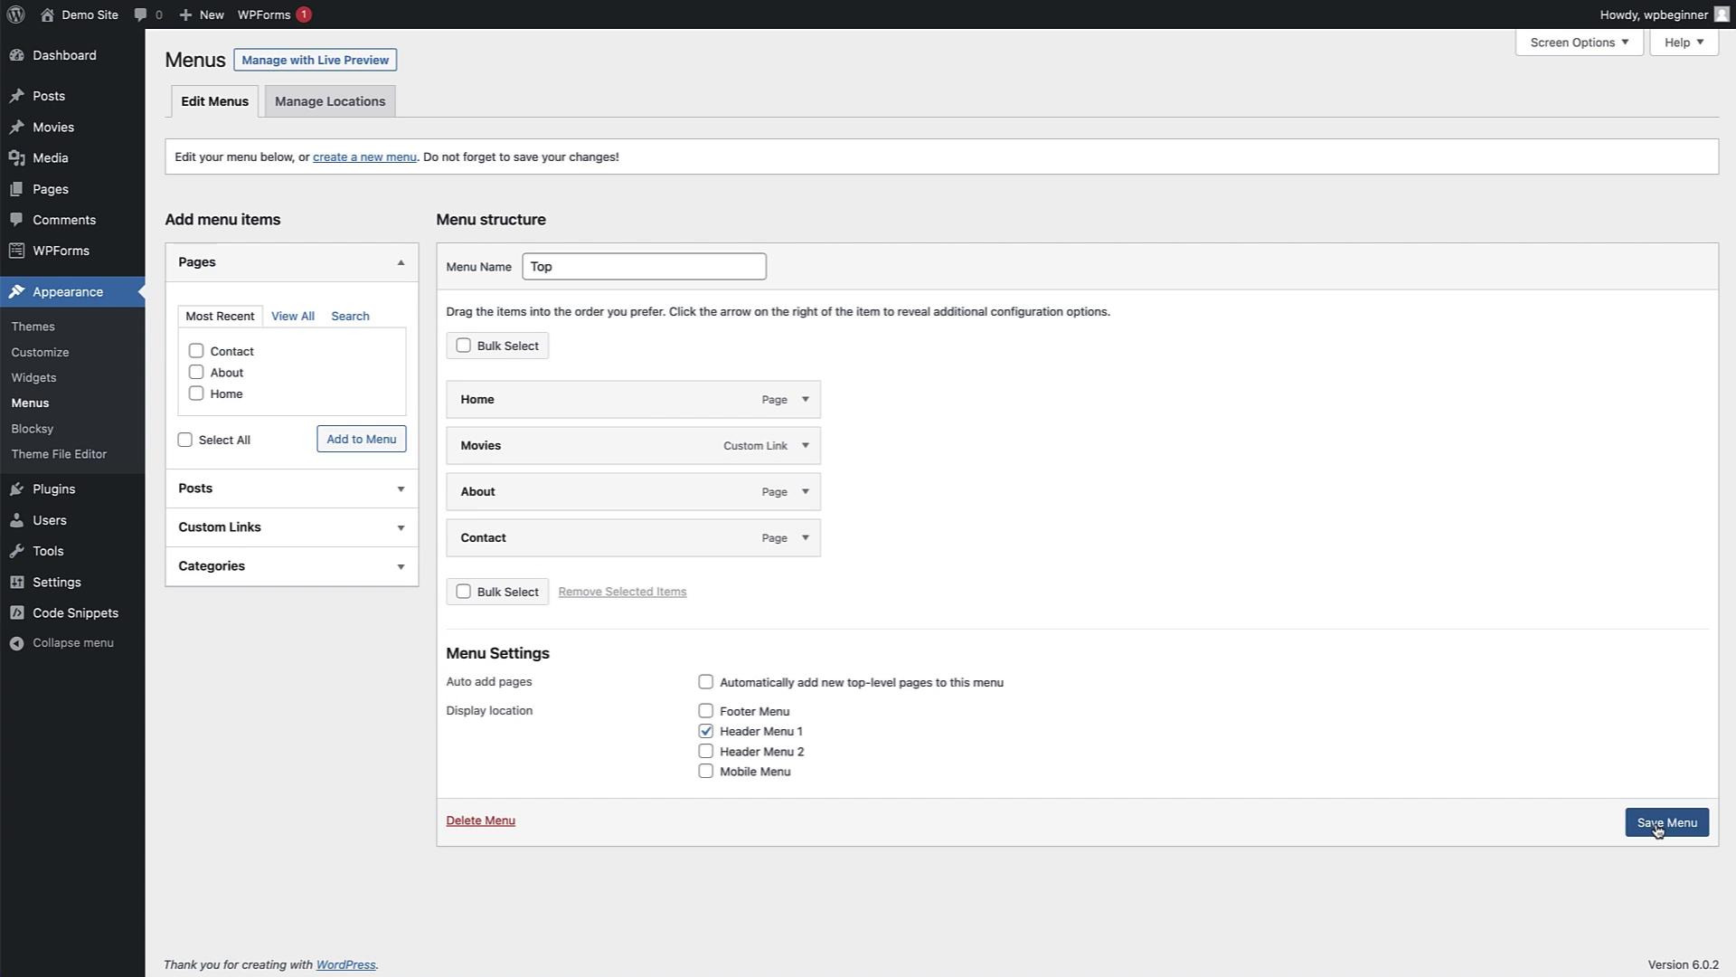
{"action": "left_click", "coordinate": [71, 41]}
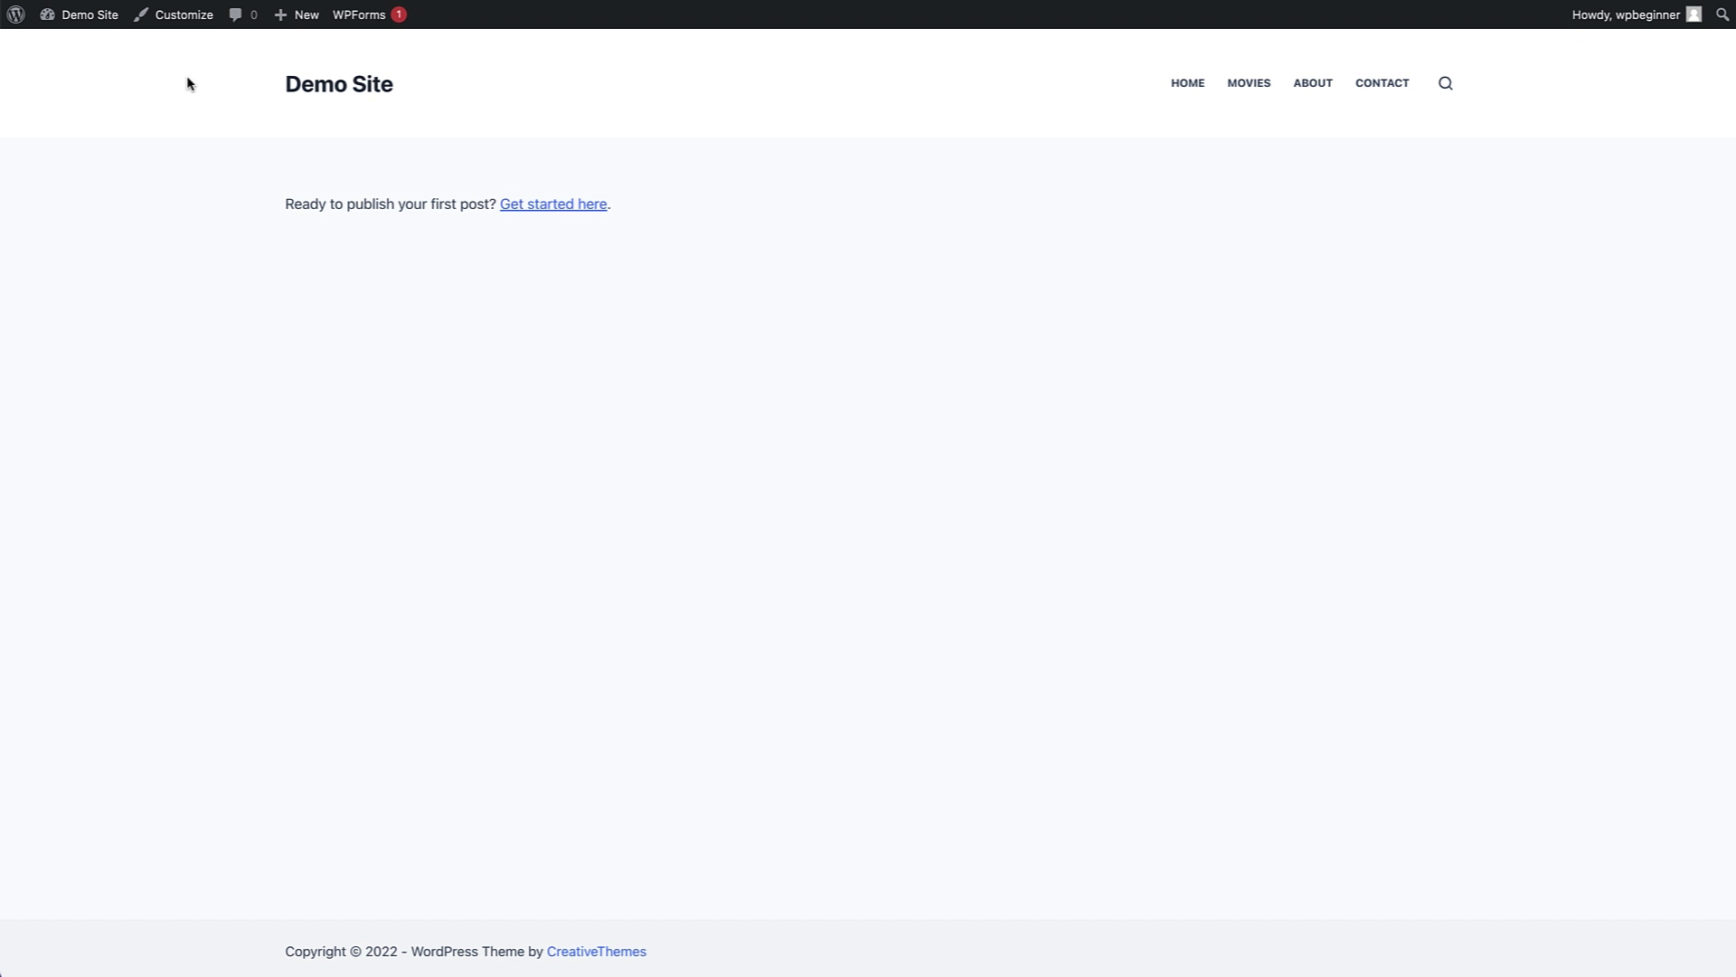
{"action": "left_click", "coordinate": [1250, 85]}
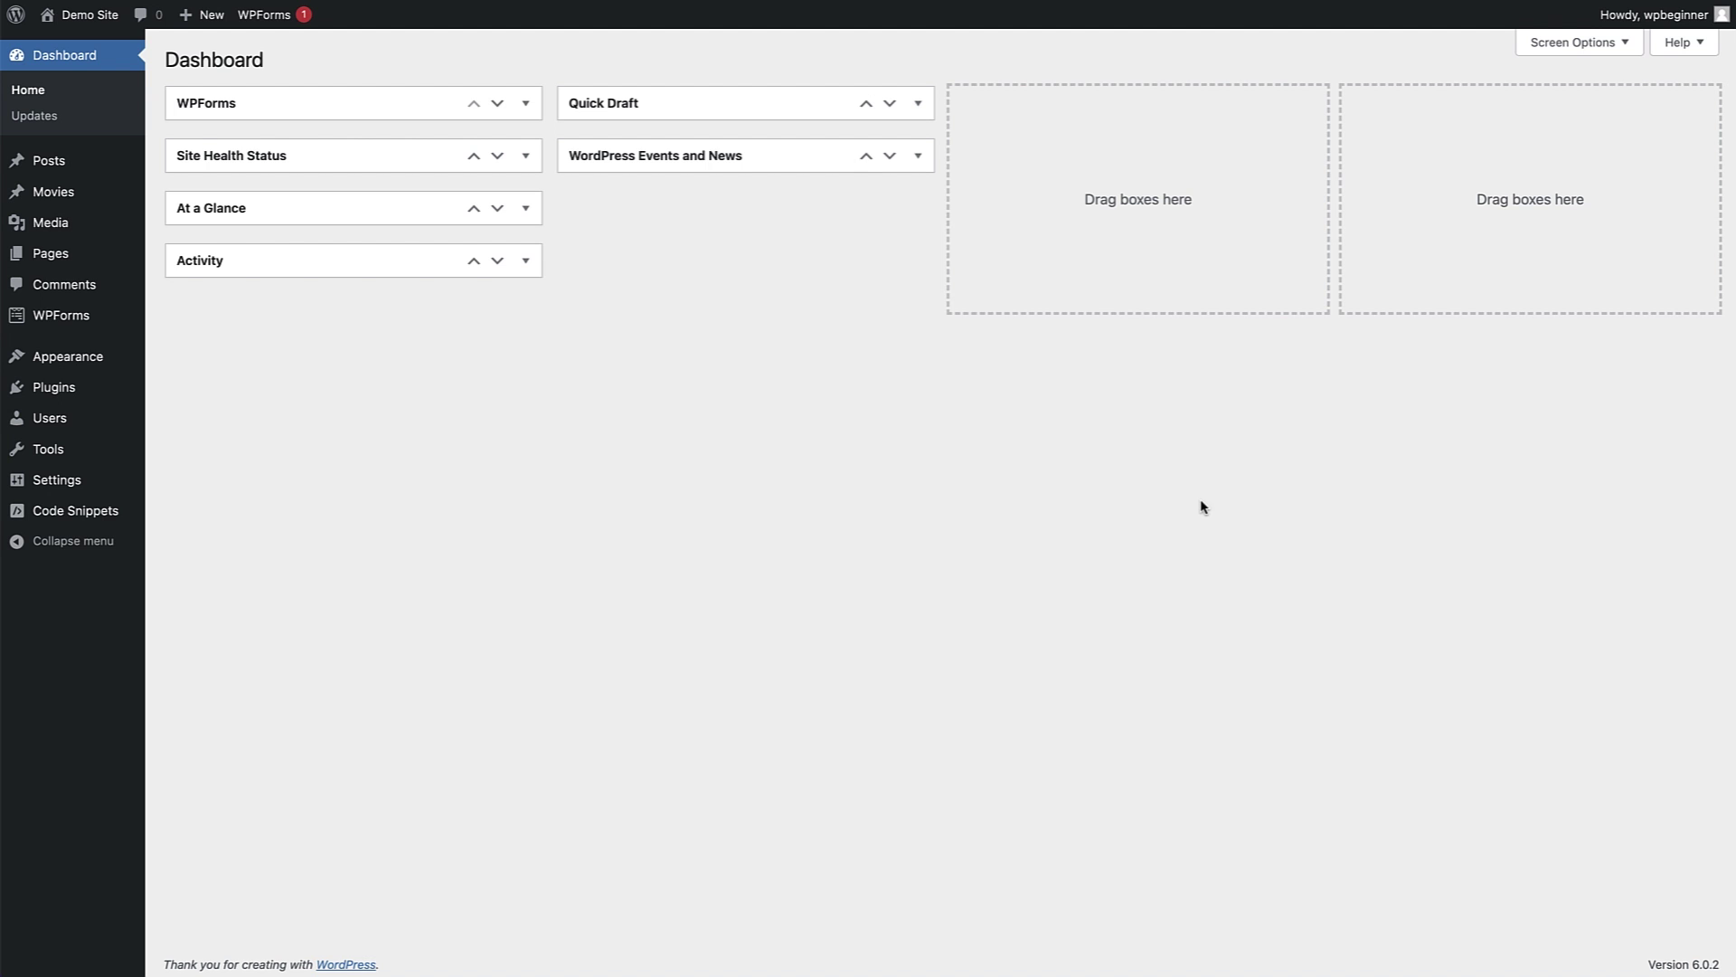
Create an active custom WPCode snippet titled Display CPT Front Page with the code type PHP Snippet.
{"action": "left_click", "coordinate": [115, 511]}
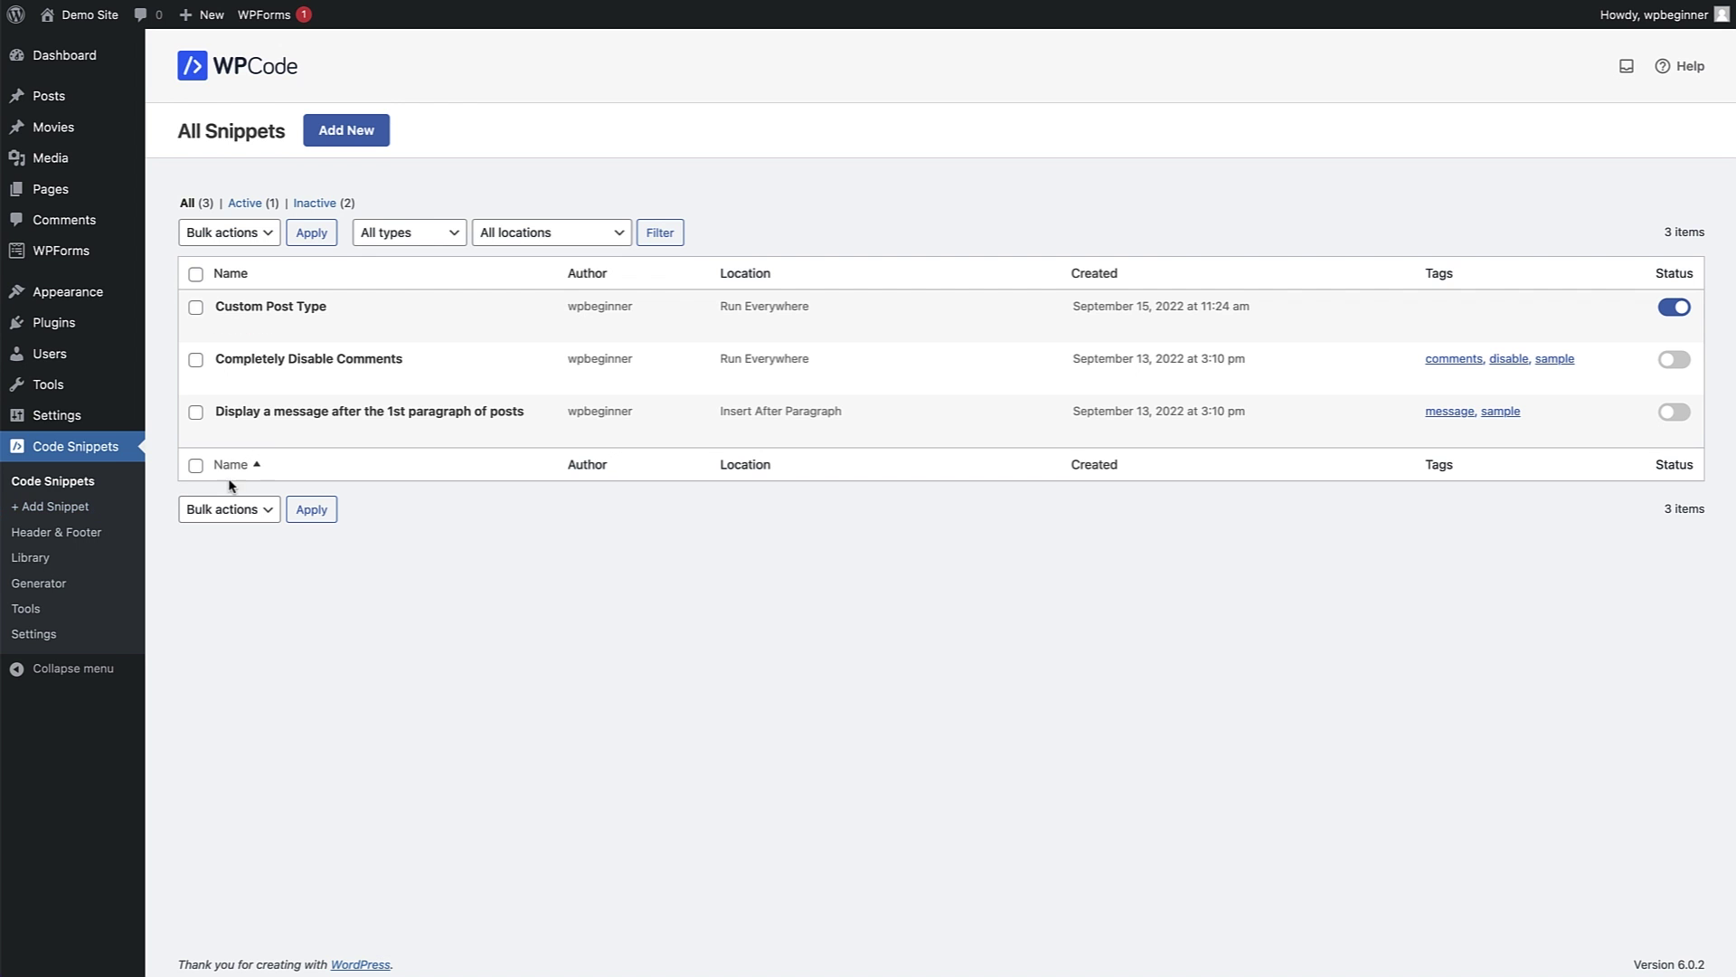
{"action": "left_click", "coordinate": [339, 136]}
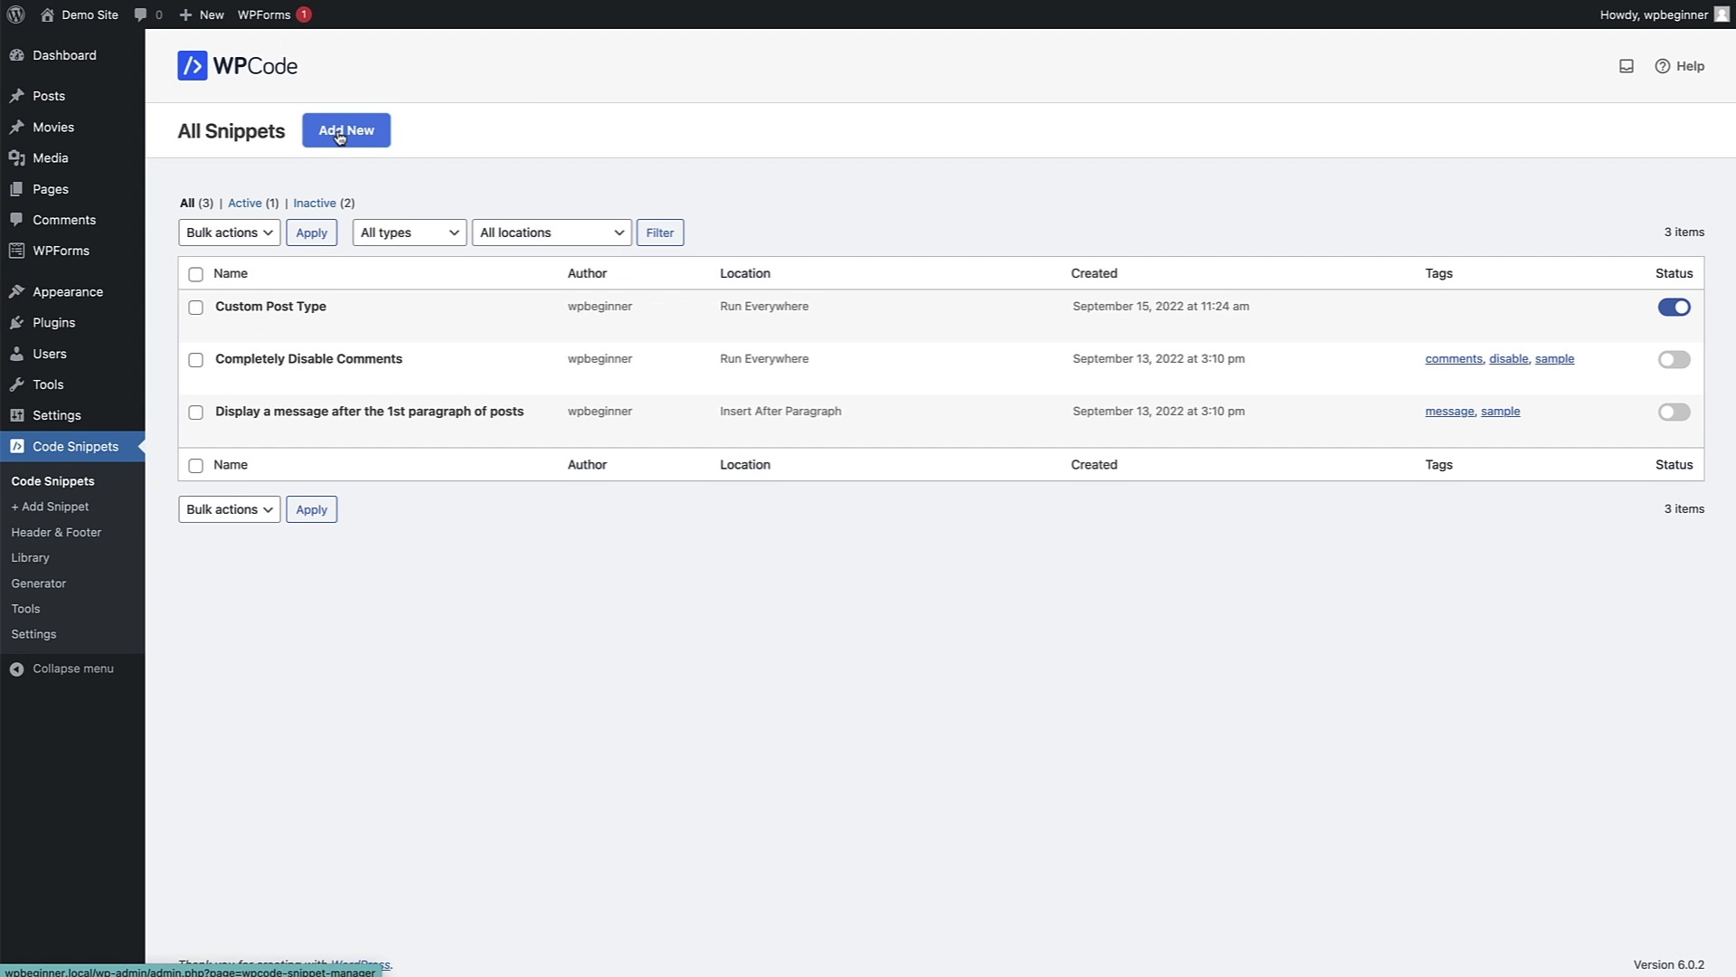
{"action": "mouse_move", "coordinate": [507, 307]}
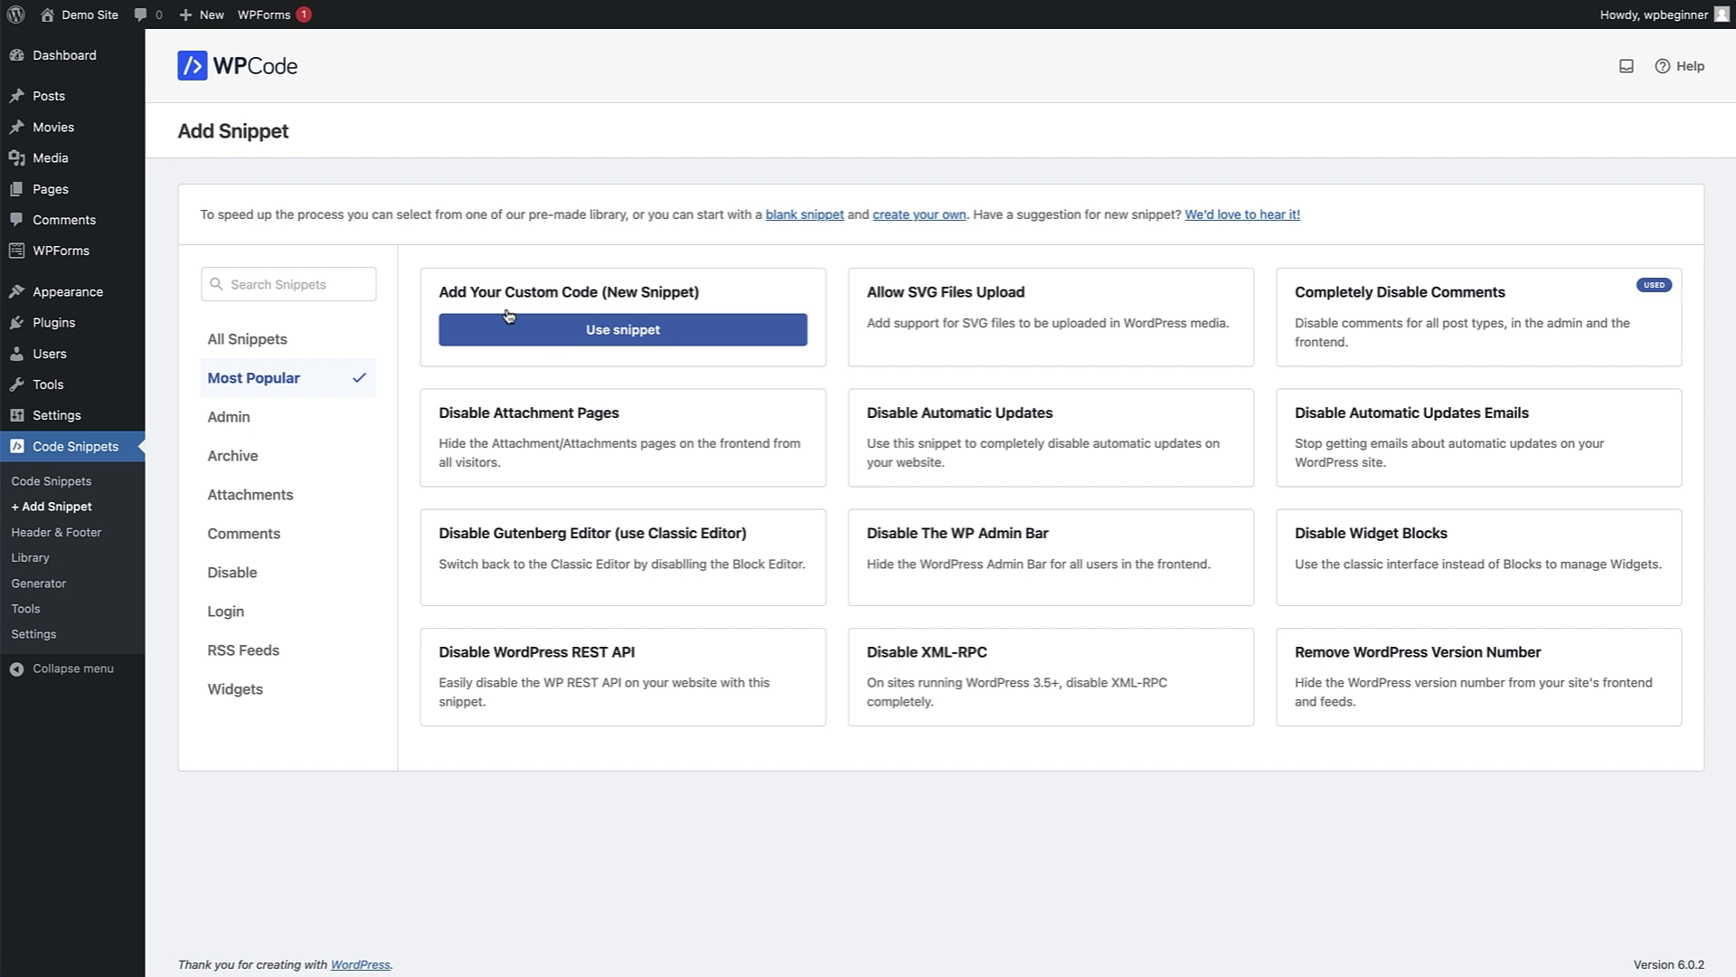
{"action": "left_click", "coordinate": [591, 329]}
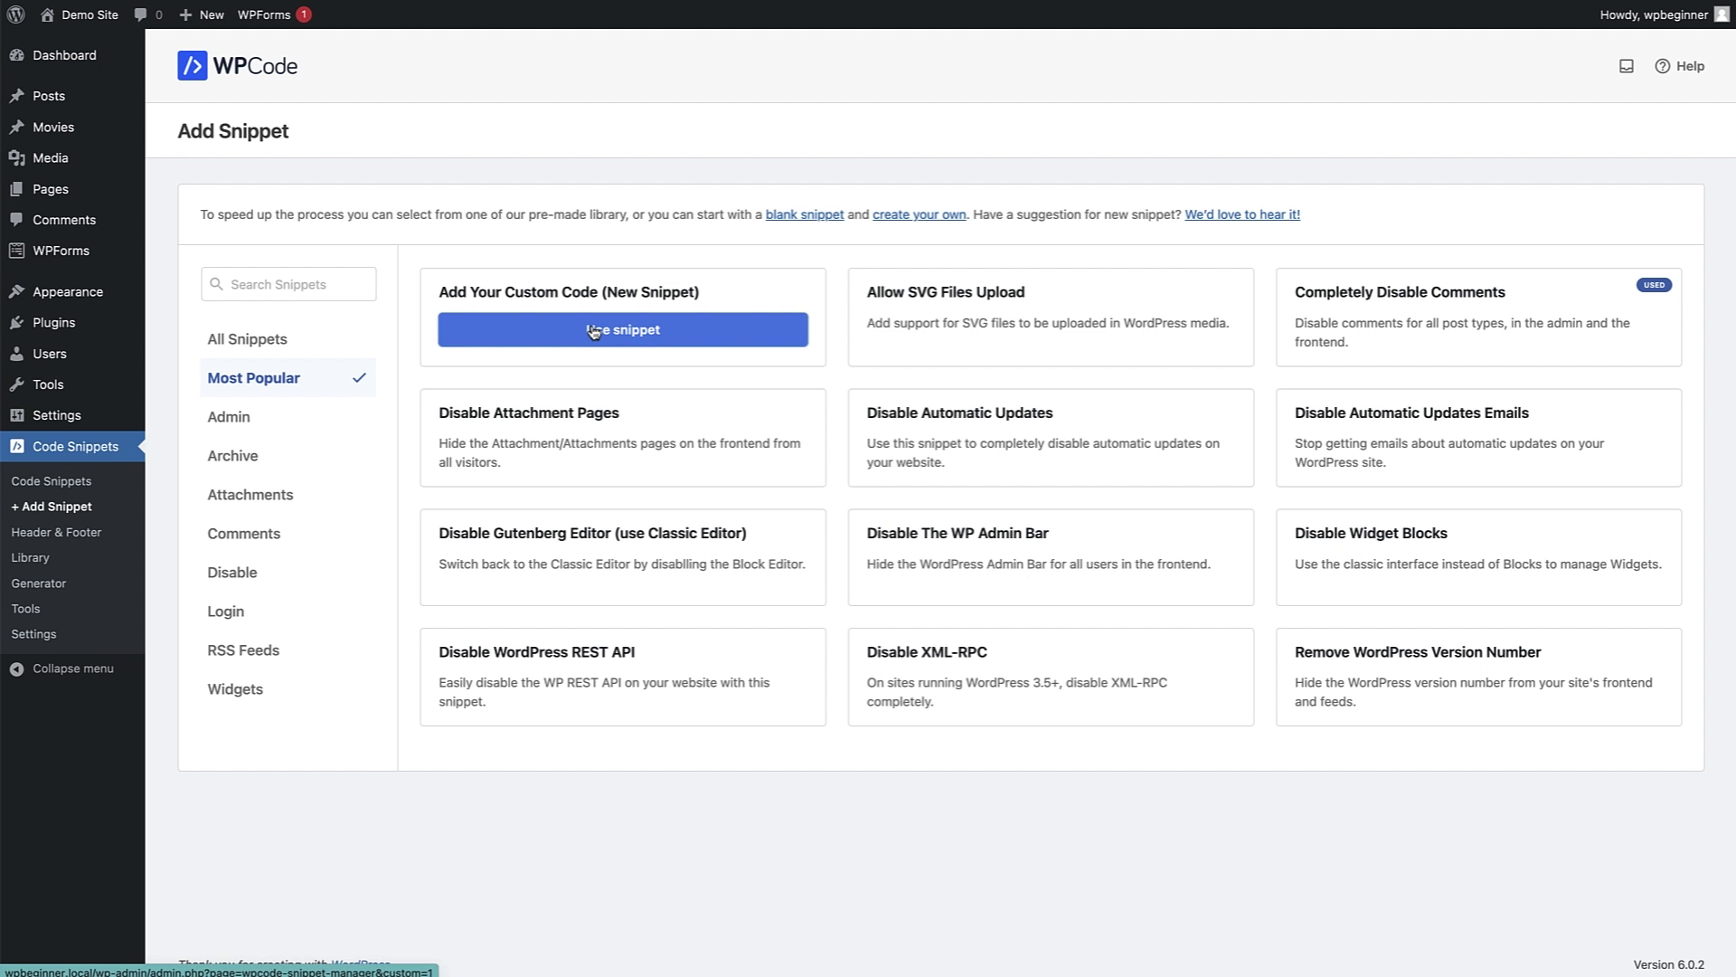
{"action": "left_click", "coordinate": [341, 202]}
{"action": "type", "text": "Display CPT Front Page"}
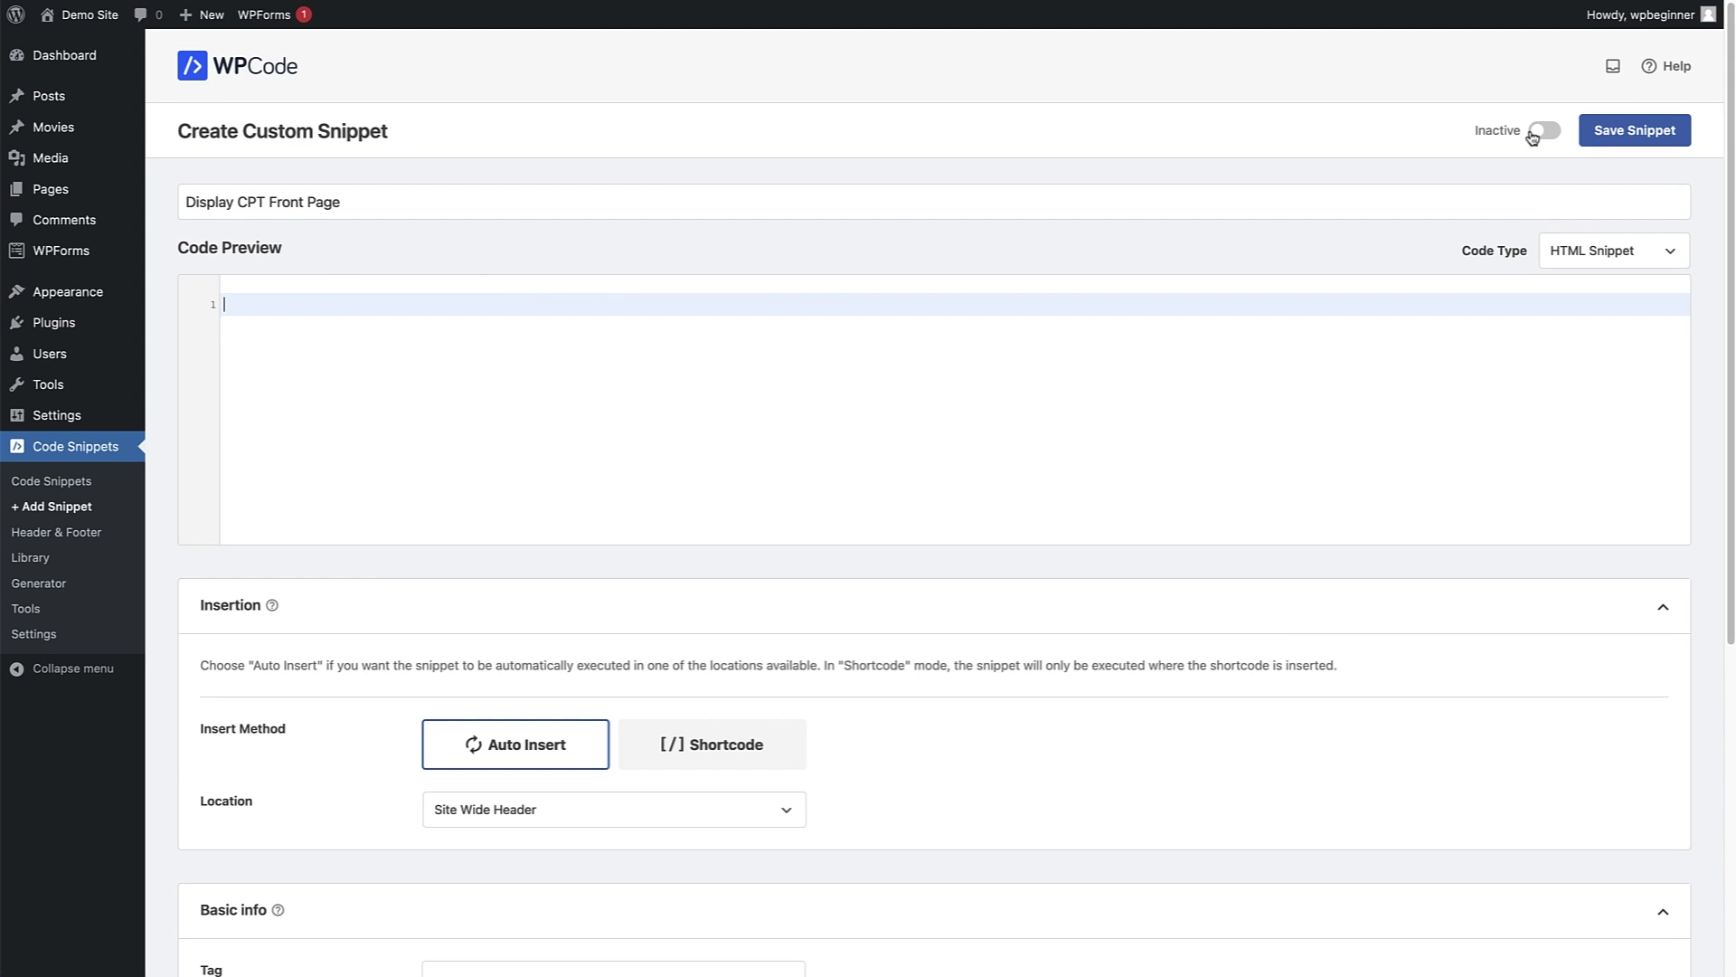
{"action": "left_click", "coordinate": [1537, 132]}
{"action": "left_click", "coordinate": [1616, 256]}
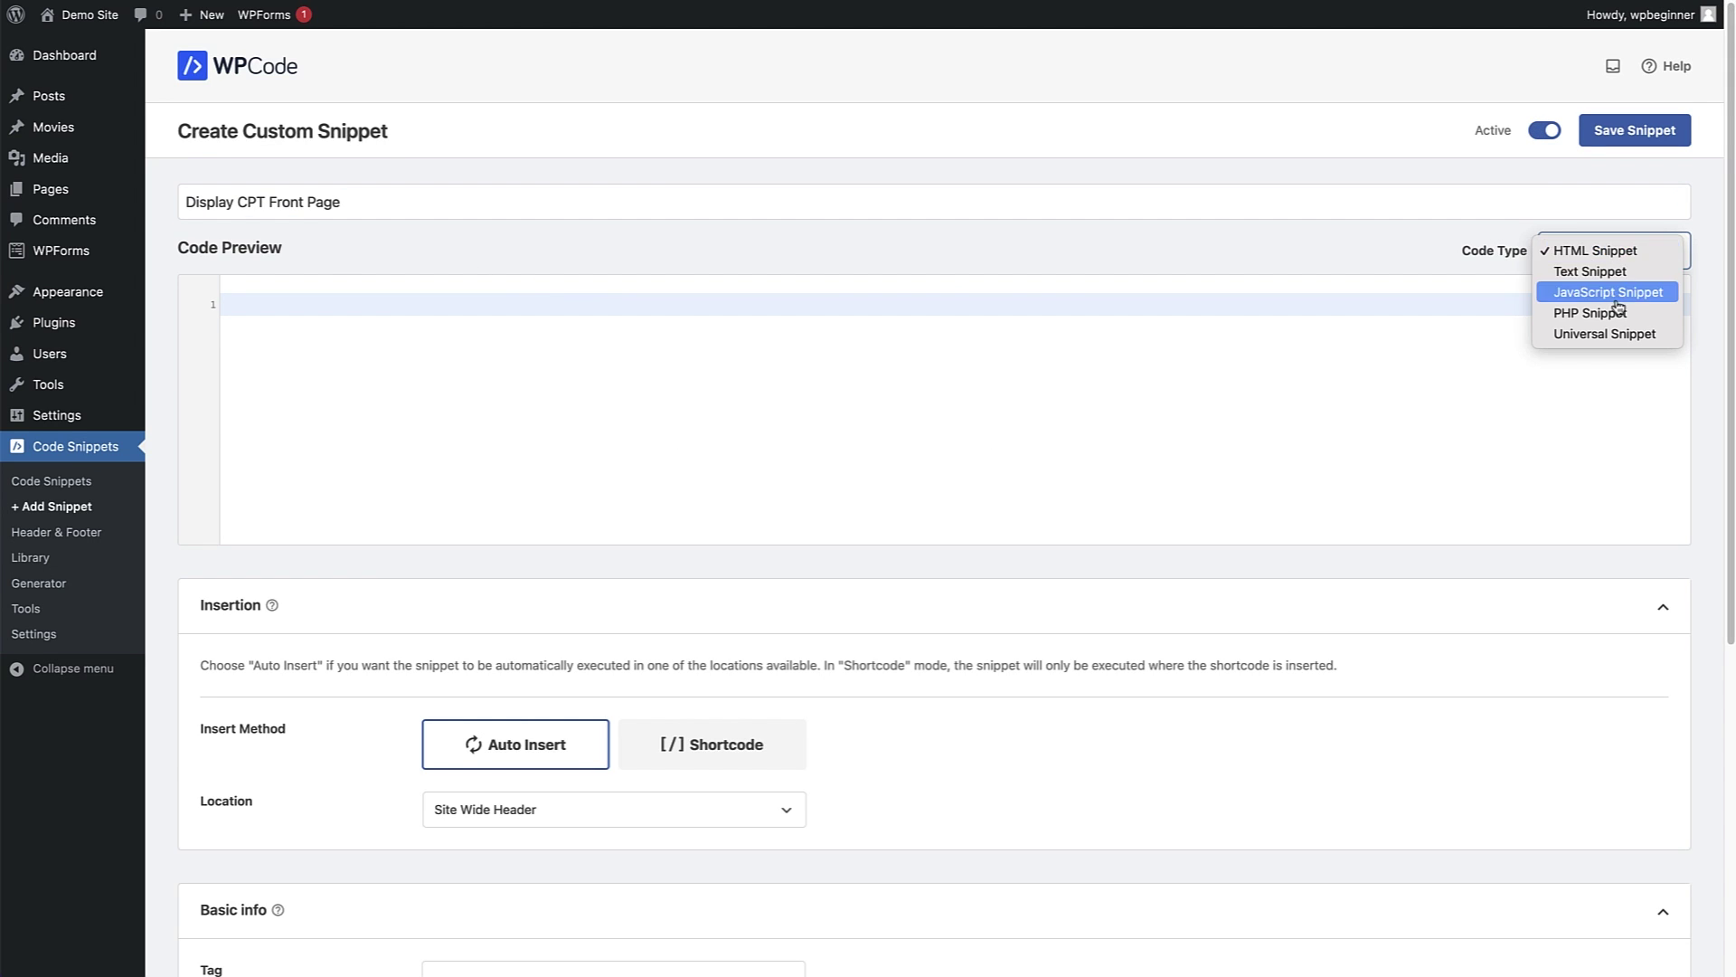
{"action": "left_click", "coordinate": [1588, 312]}
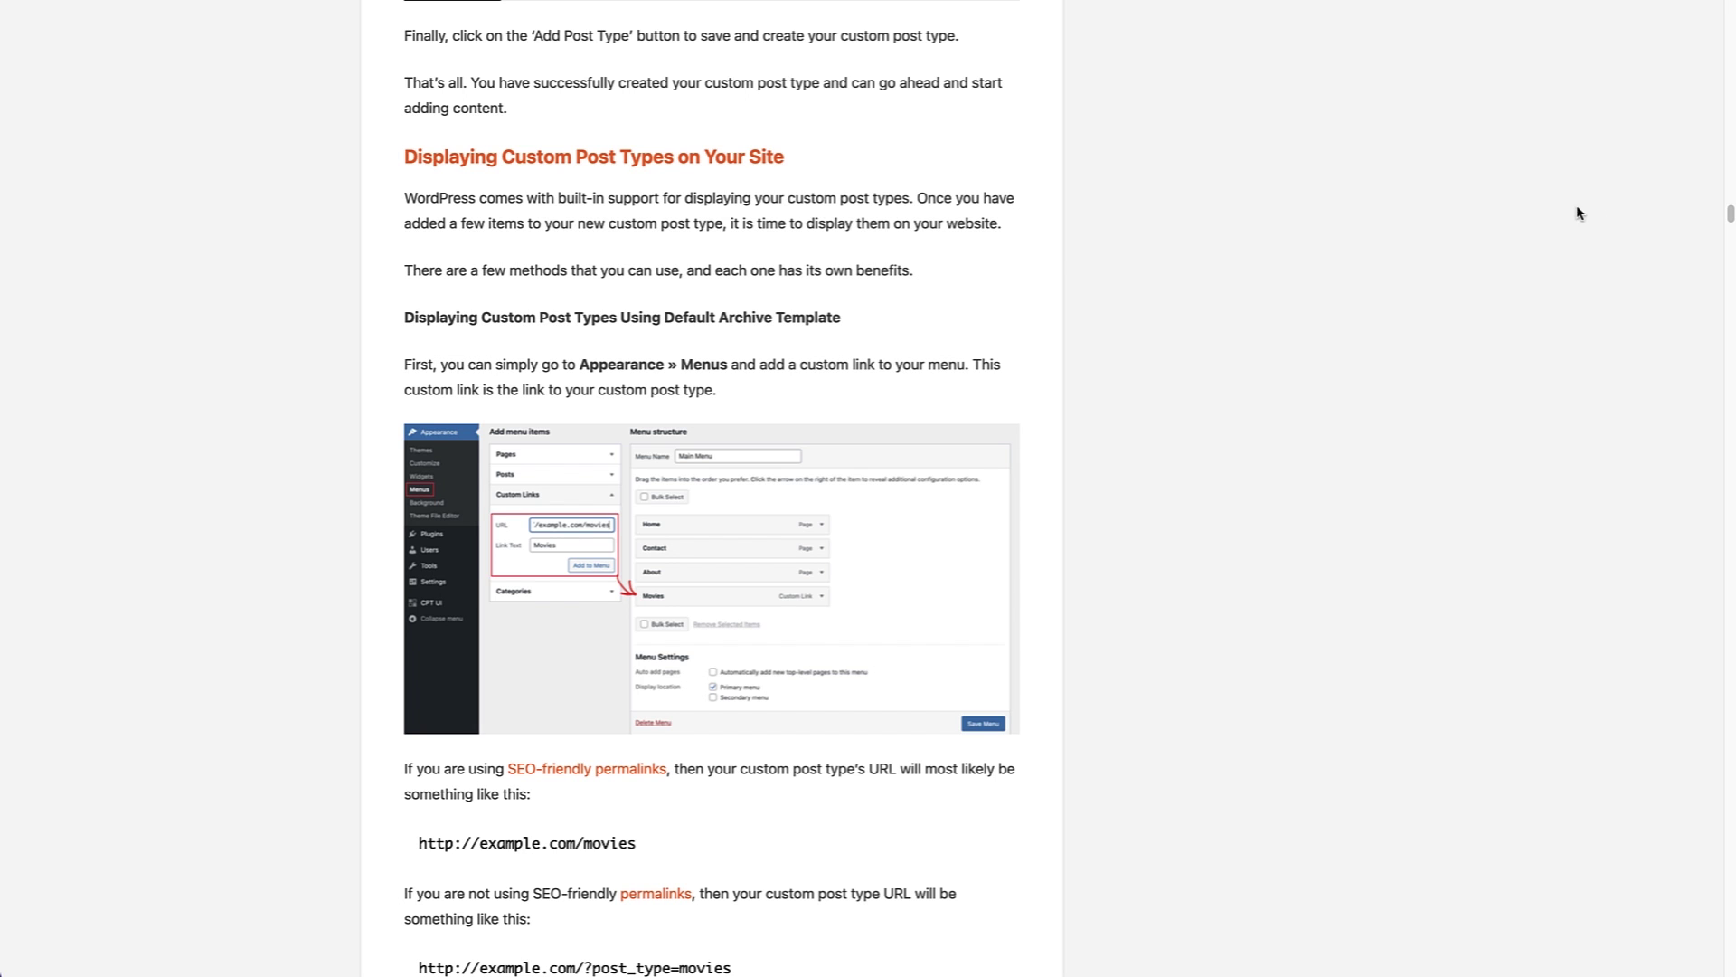
Copy the article's front-page code, with the add_my_post_types_to_query function for post and movies, into the snippet.
{"action": "left_click_drag", "start_coordinate": [1730, 220], "coordinate": [1728, 253]}
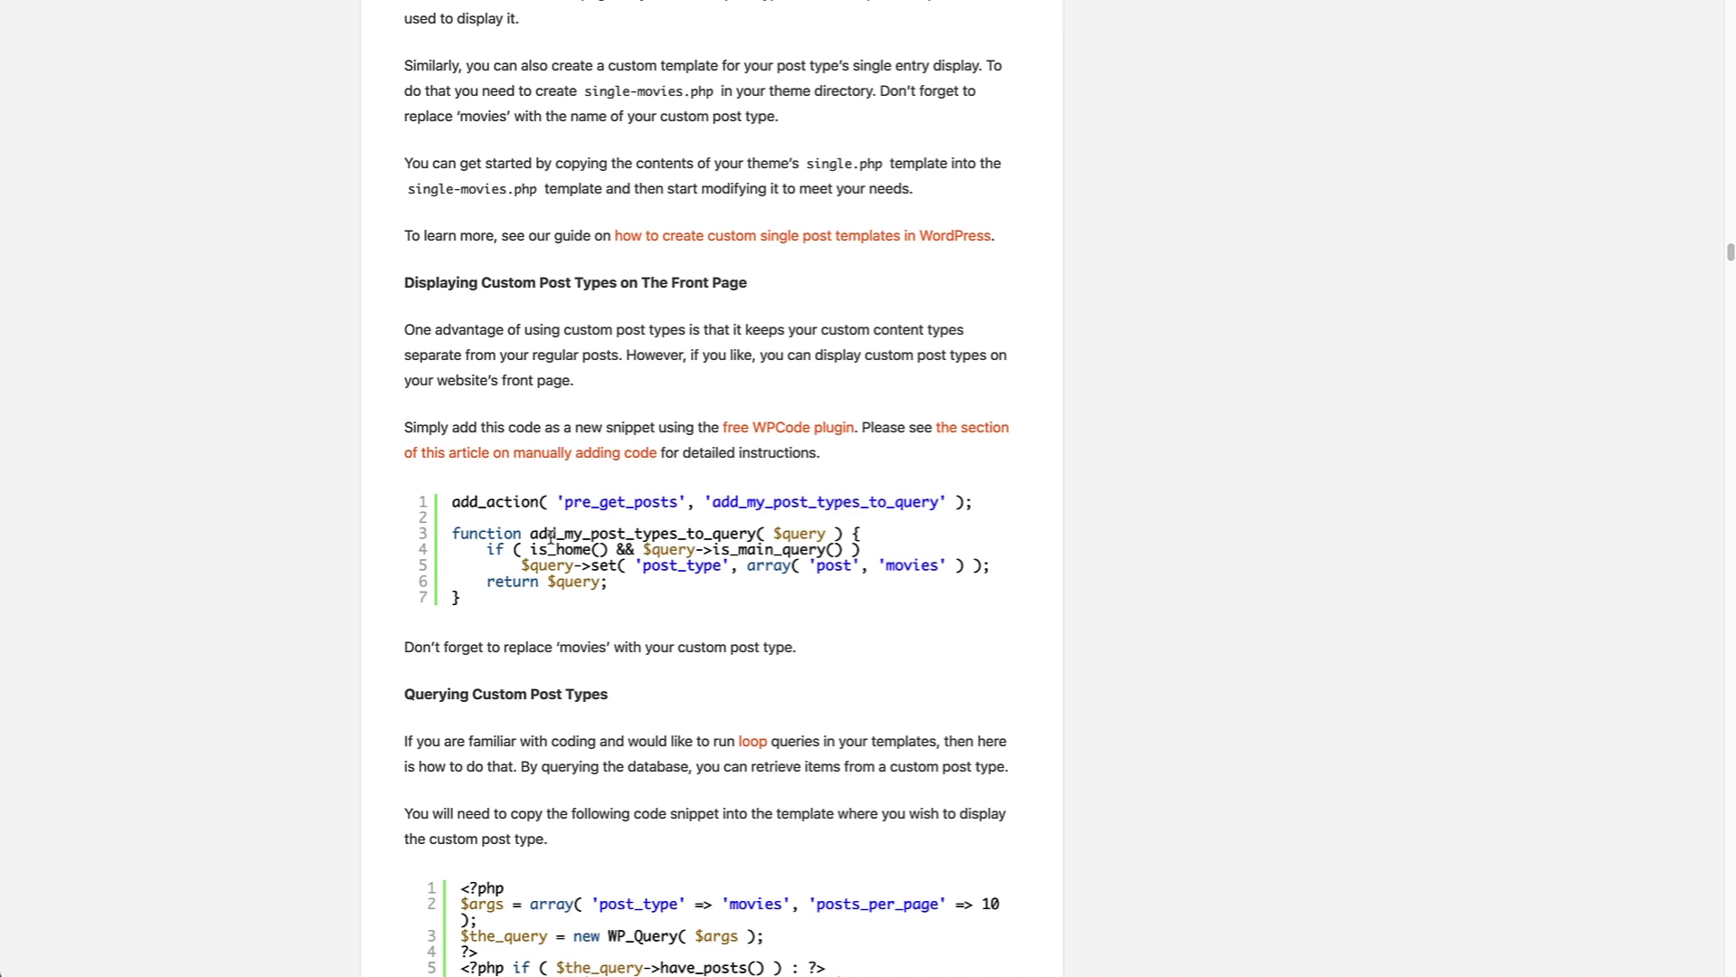
{"action": "left_click_drag", "start_coordinate": [452, 502], "coordinate": [459, 598]}
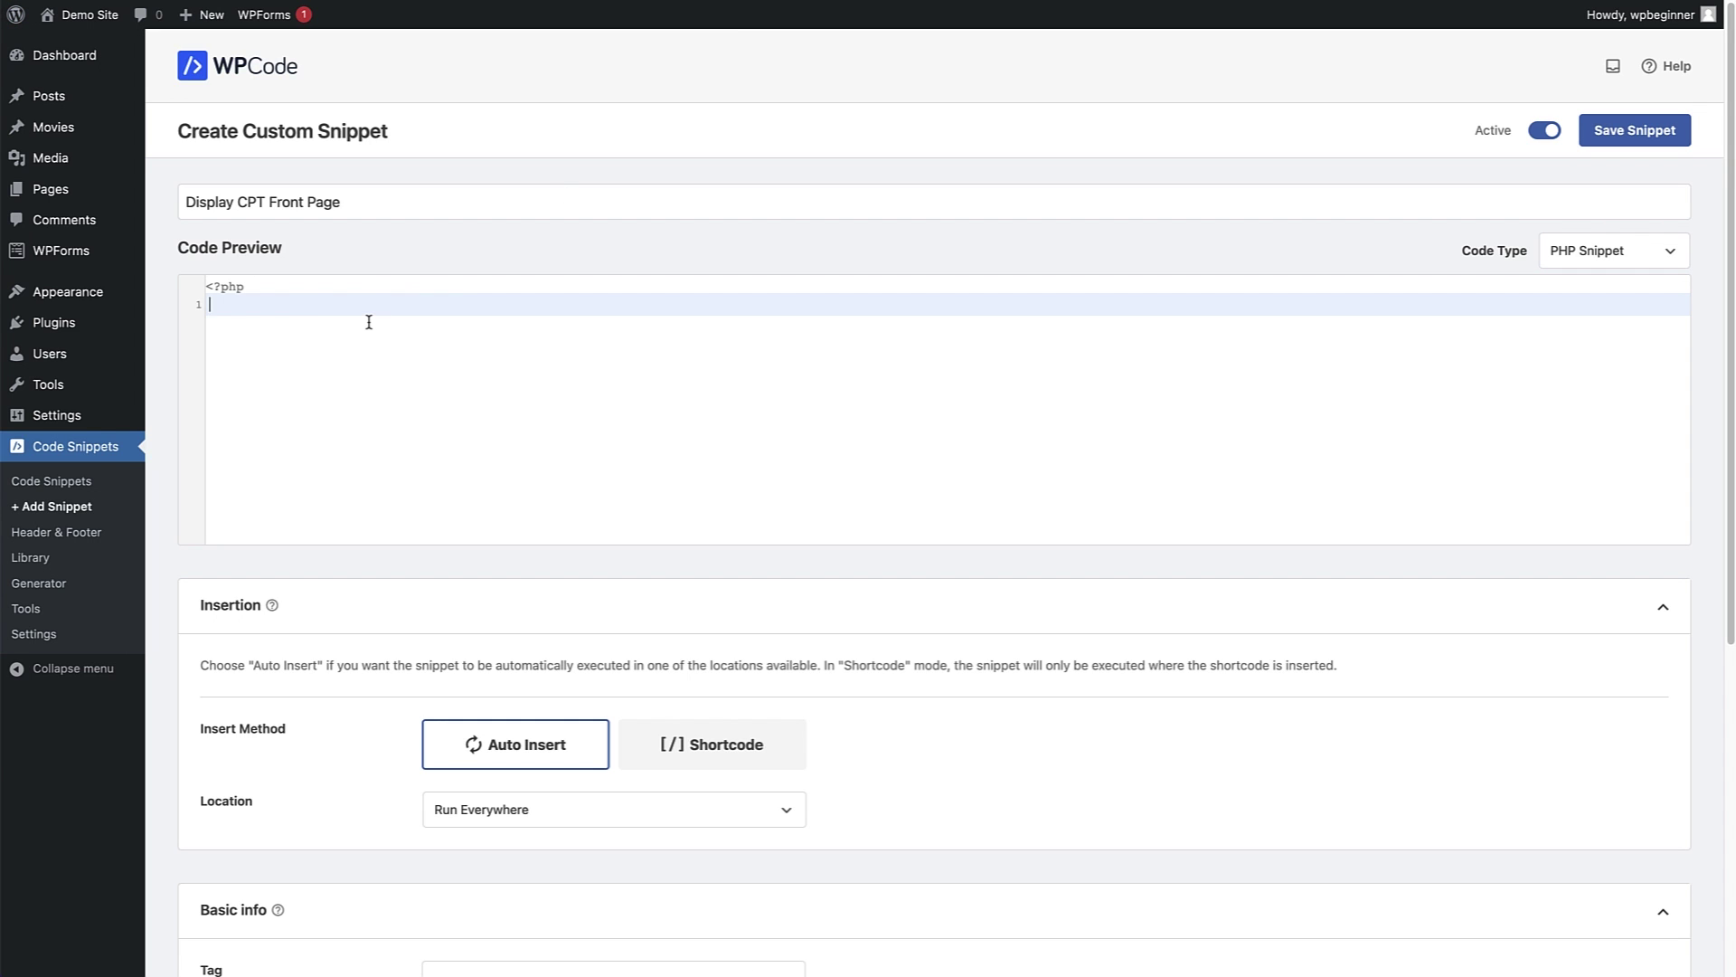
{"action": "type", "text": "add_action( 'pre_get_posts', 'add_my_post_types_to_query' );  function add_my_post_types_to_query( $query ) {     if ( is_home() && $query->is_main_query() )         $query->set( 'post_type', array( 'post', 'movies' ) );     return $query; }"}
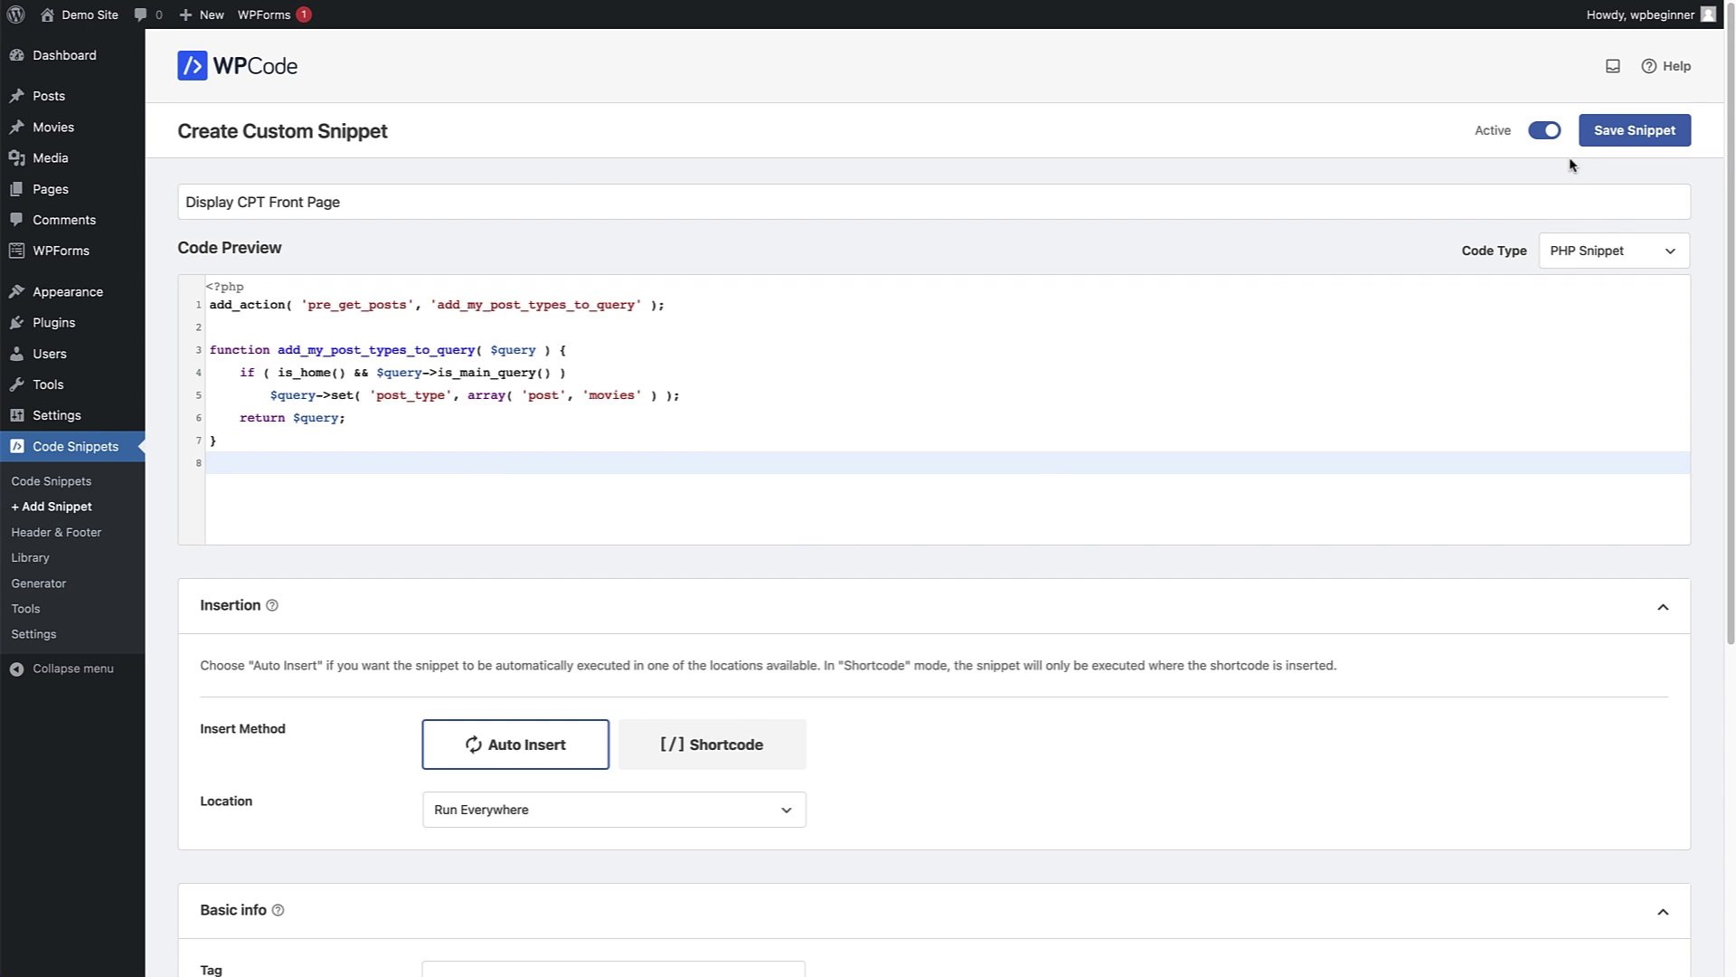
Save the Display CPT Front Page snippet and open the site's front page.
{"action": "left_click", "coordinate": [1617, 133]}
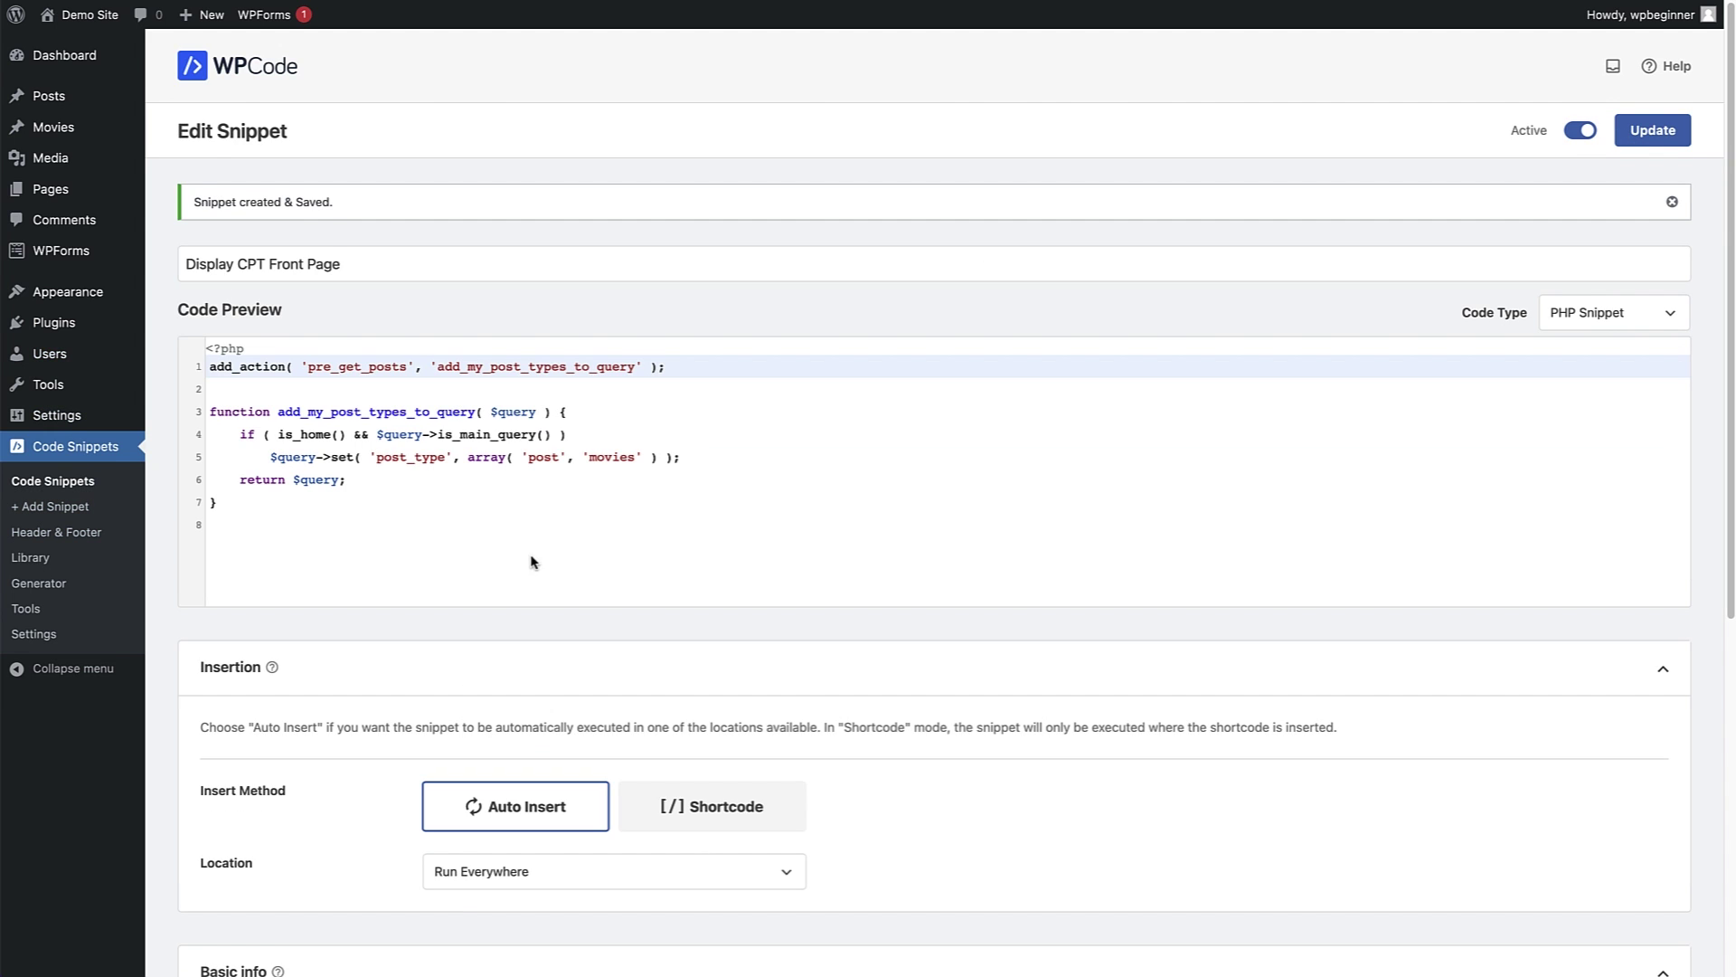
{"action": "left_click", "coordinate": [99, 16]}
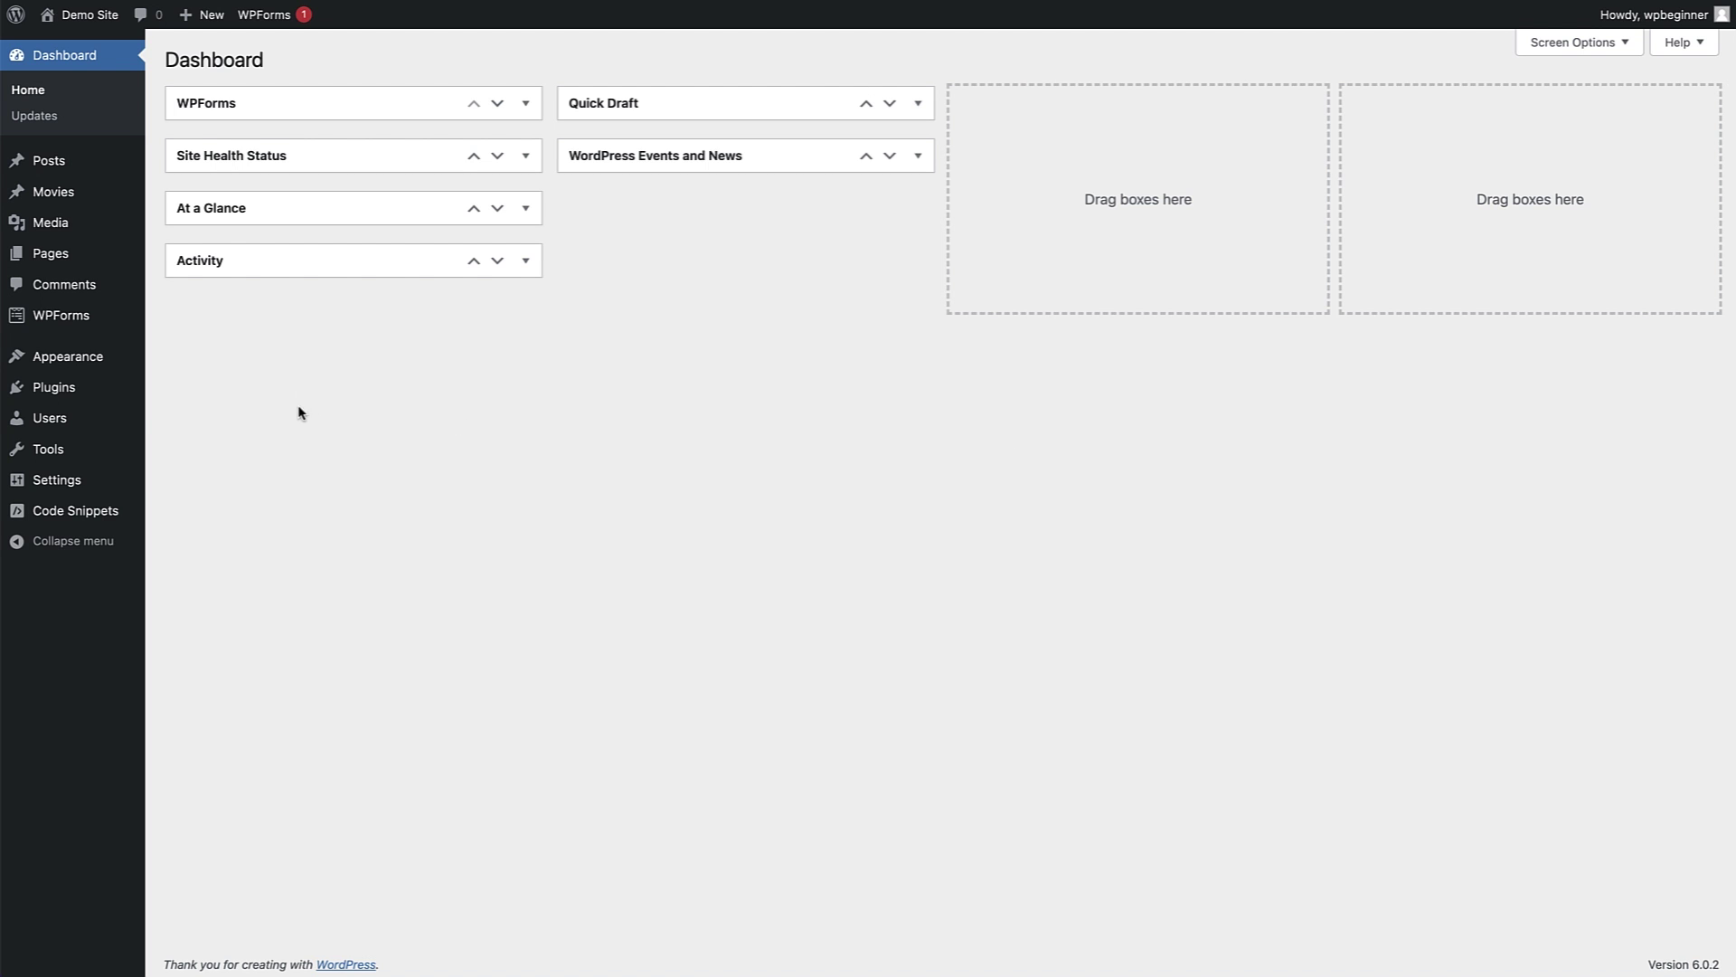
Search the plugin directory for custom post type widgets, and install and activate the Custom Post Type Widgets plugin.
{"action": "mouse_move", "coordinate": [70, 398]}
{"action": "left_click", "coordinate": [223, 420]}
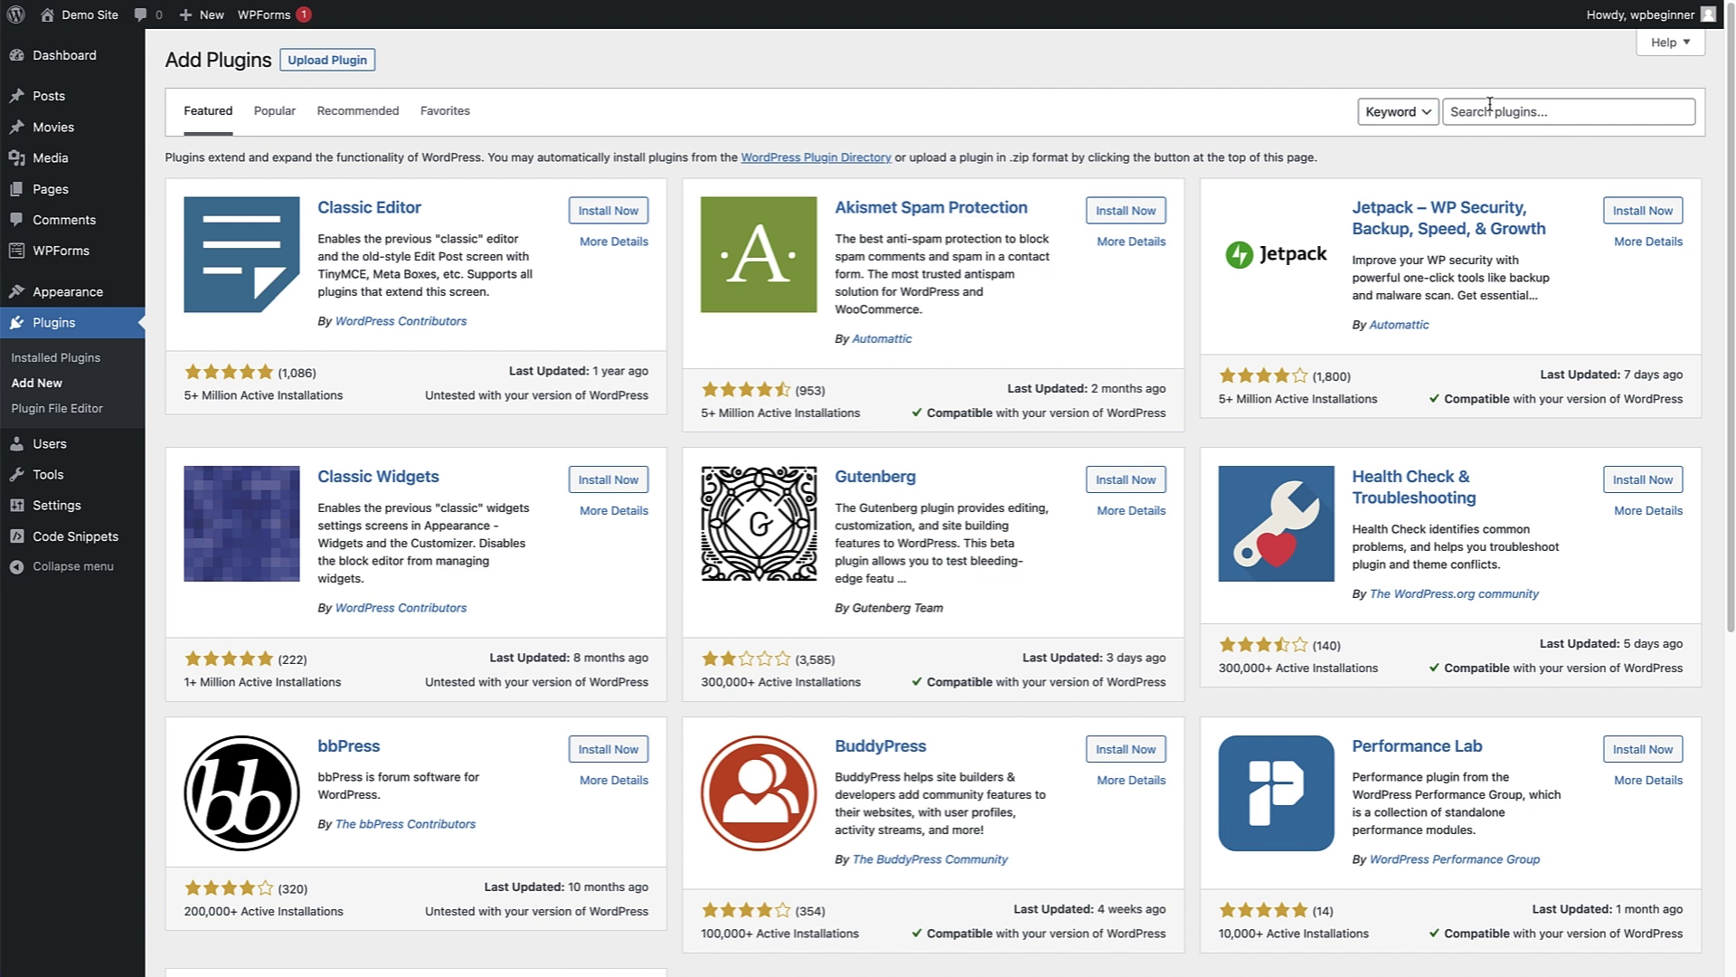
{"action": "left_click", "coordinate": [1498, 106]}
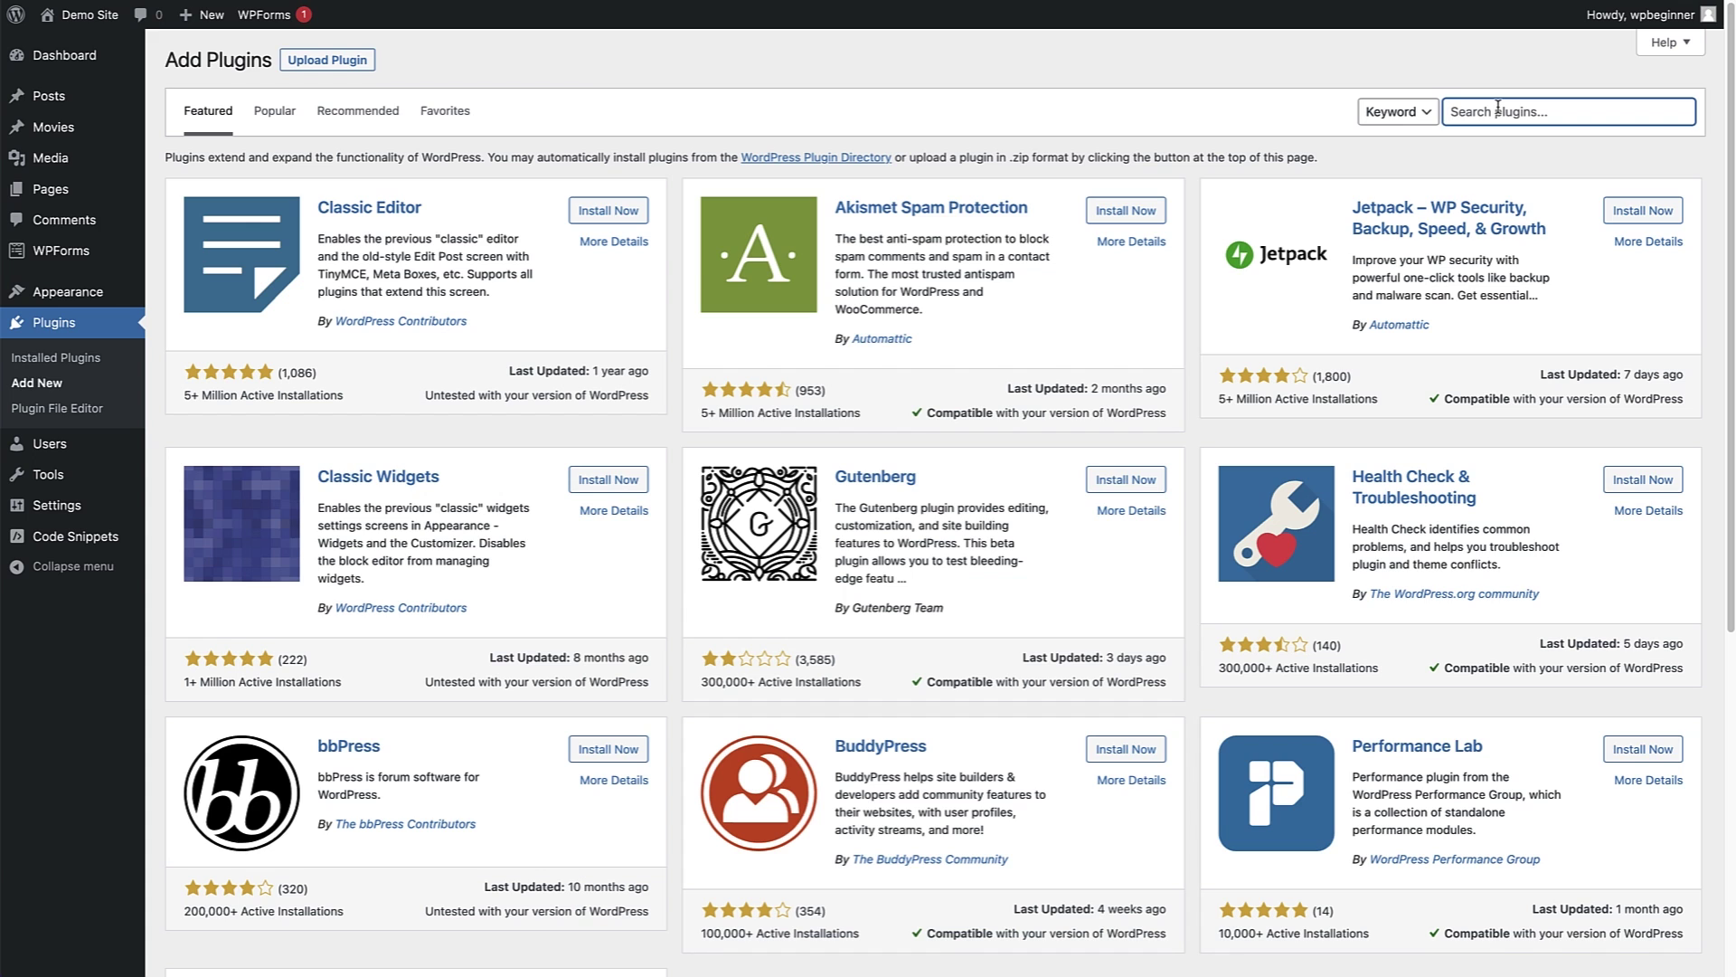
{"action": "type", "text": "custom post type widgets"}
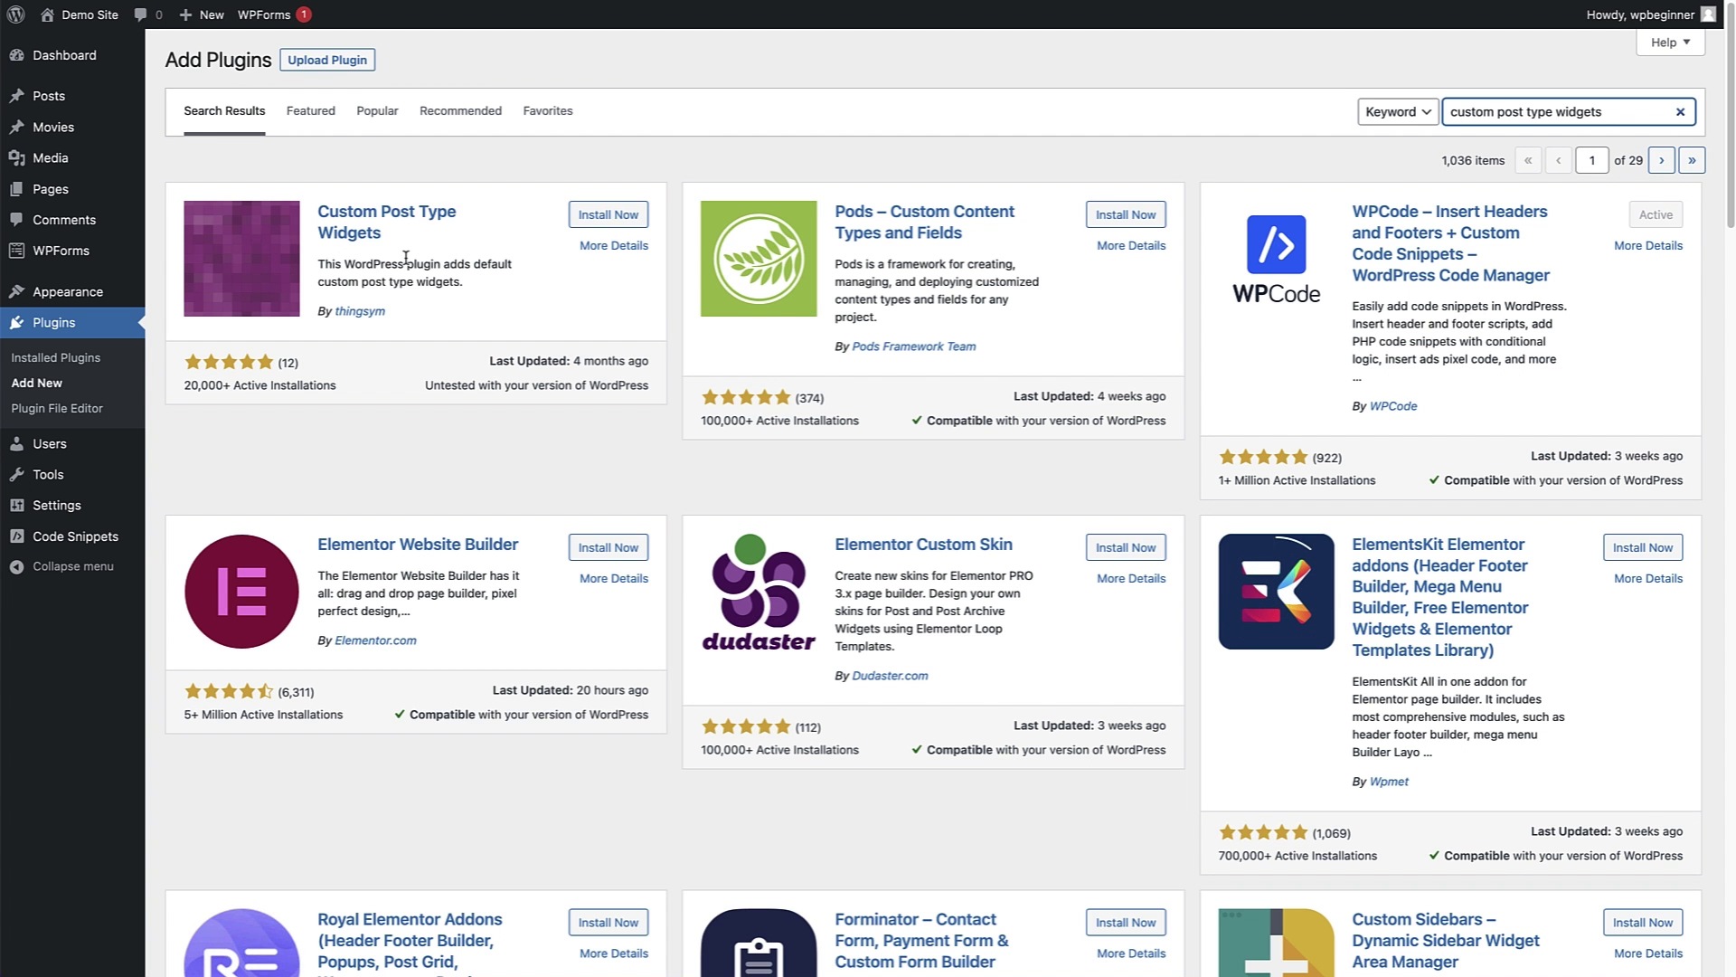
{"action": "left_click", "coordinate": [596, 221]}
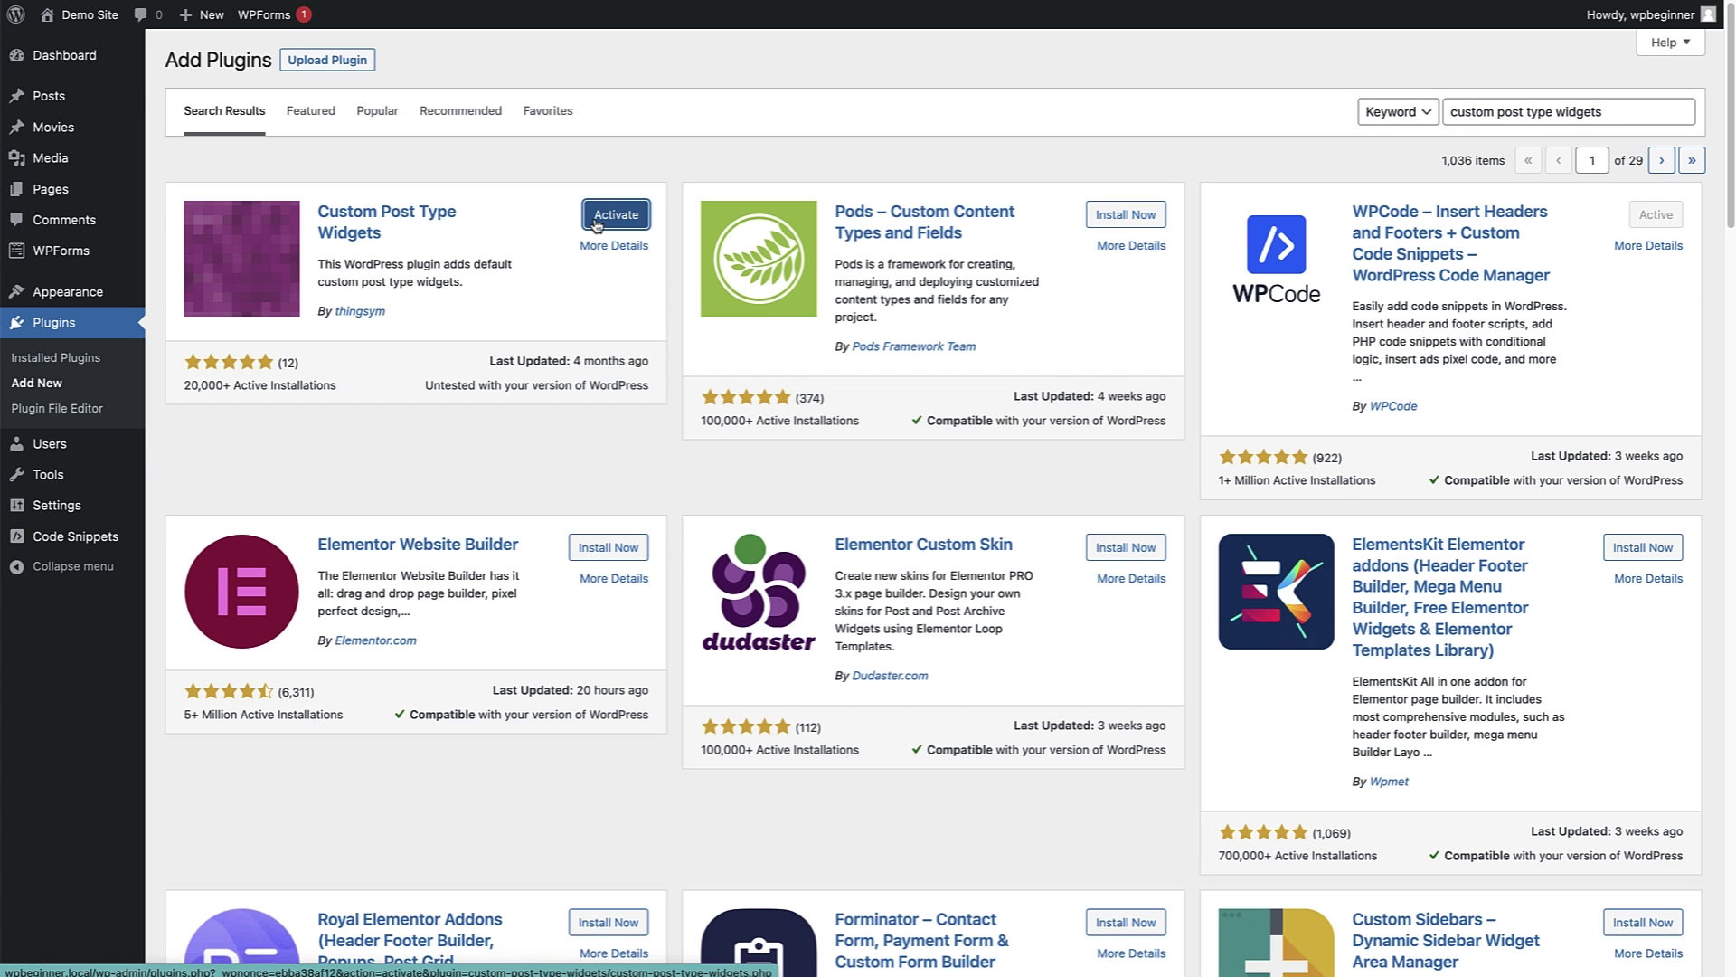
{"action": "left_click", "coordinate": [608, 228]}
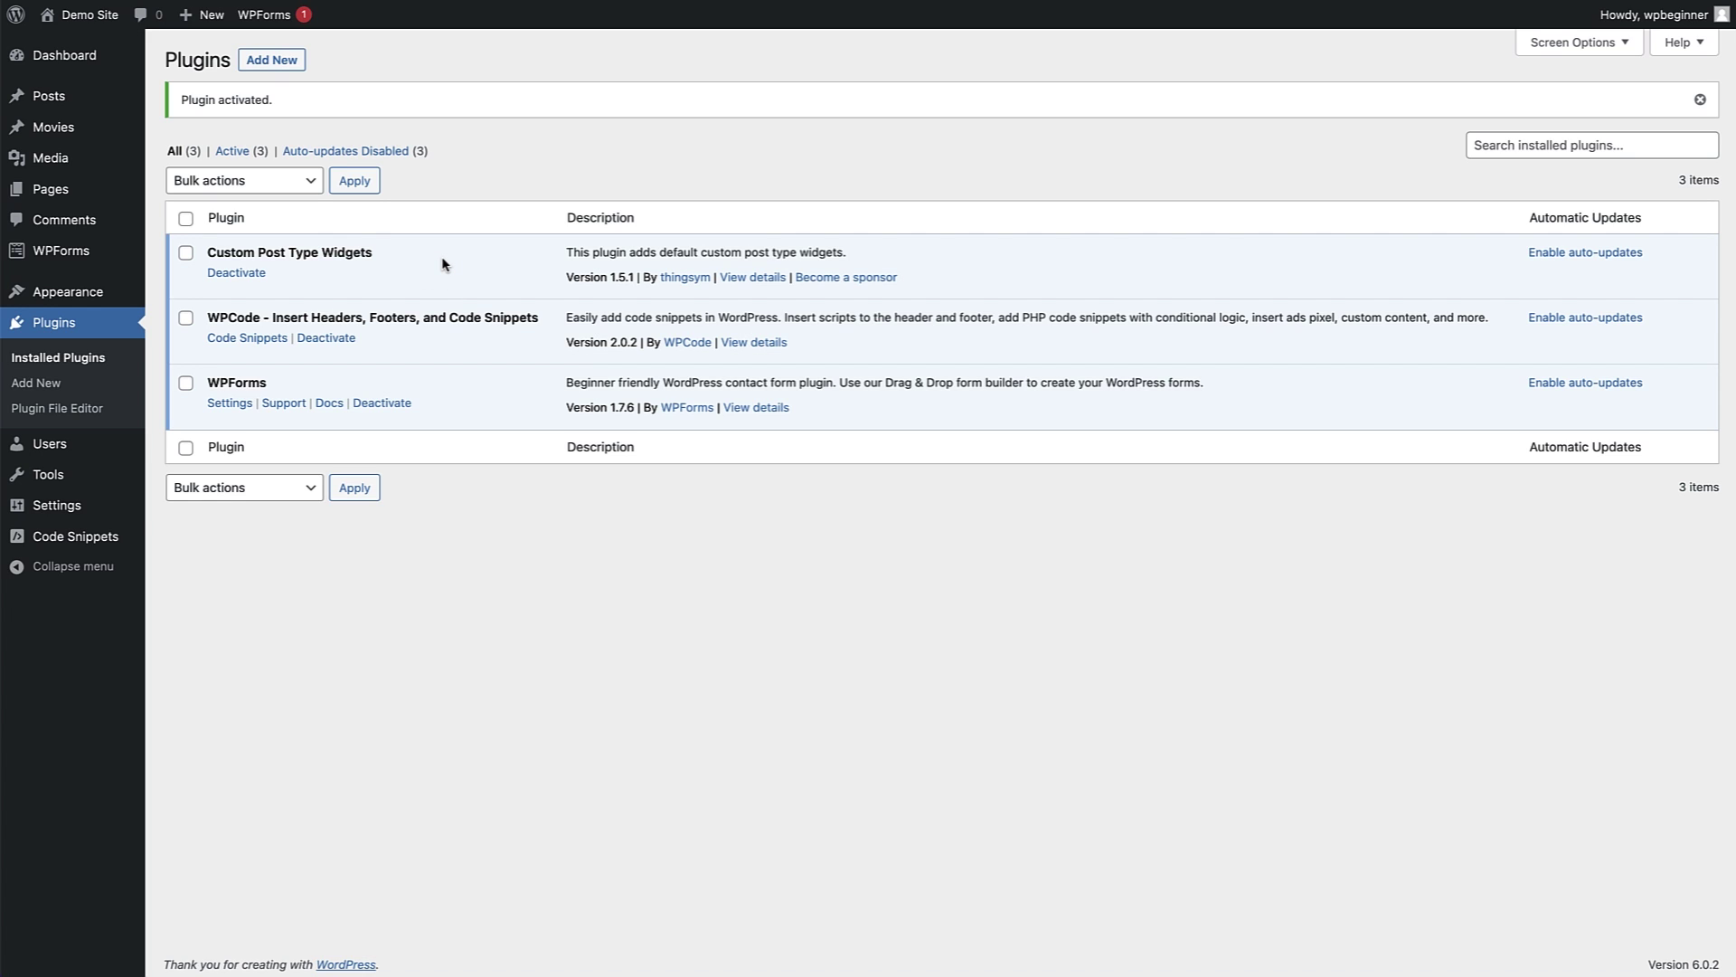
Add a Recent Posts (Custom Post Type) widget to the Main Sidebar widget area.
{"action": "mouse_move", "coordinate": [50, 293]}
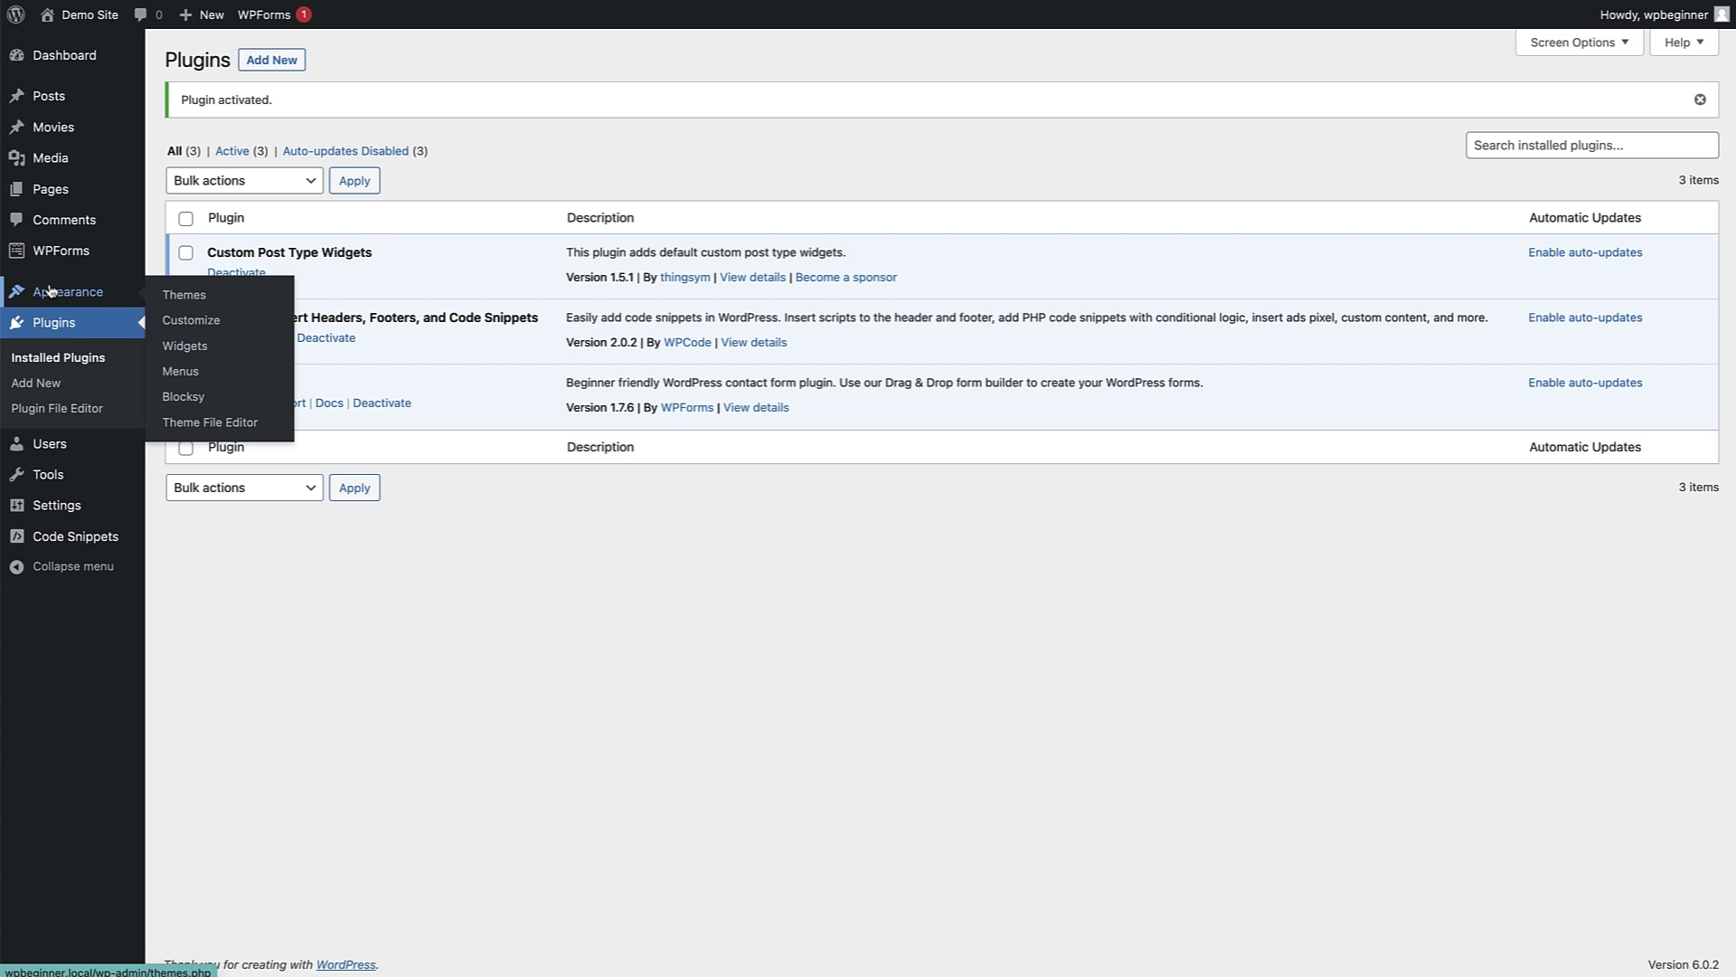
{"action": "left_click", "coordinate": [186, 351]}
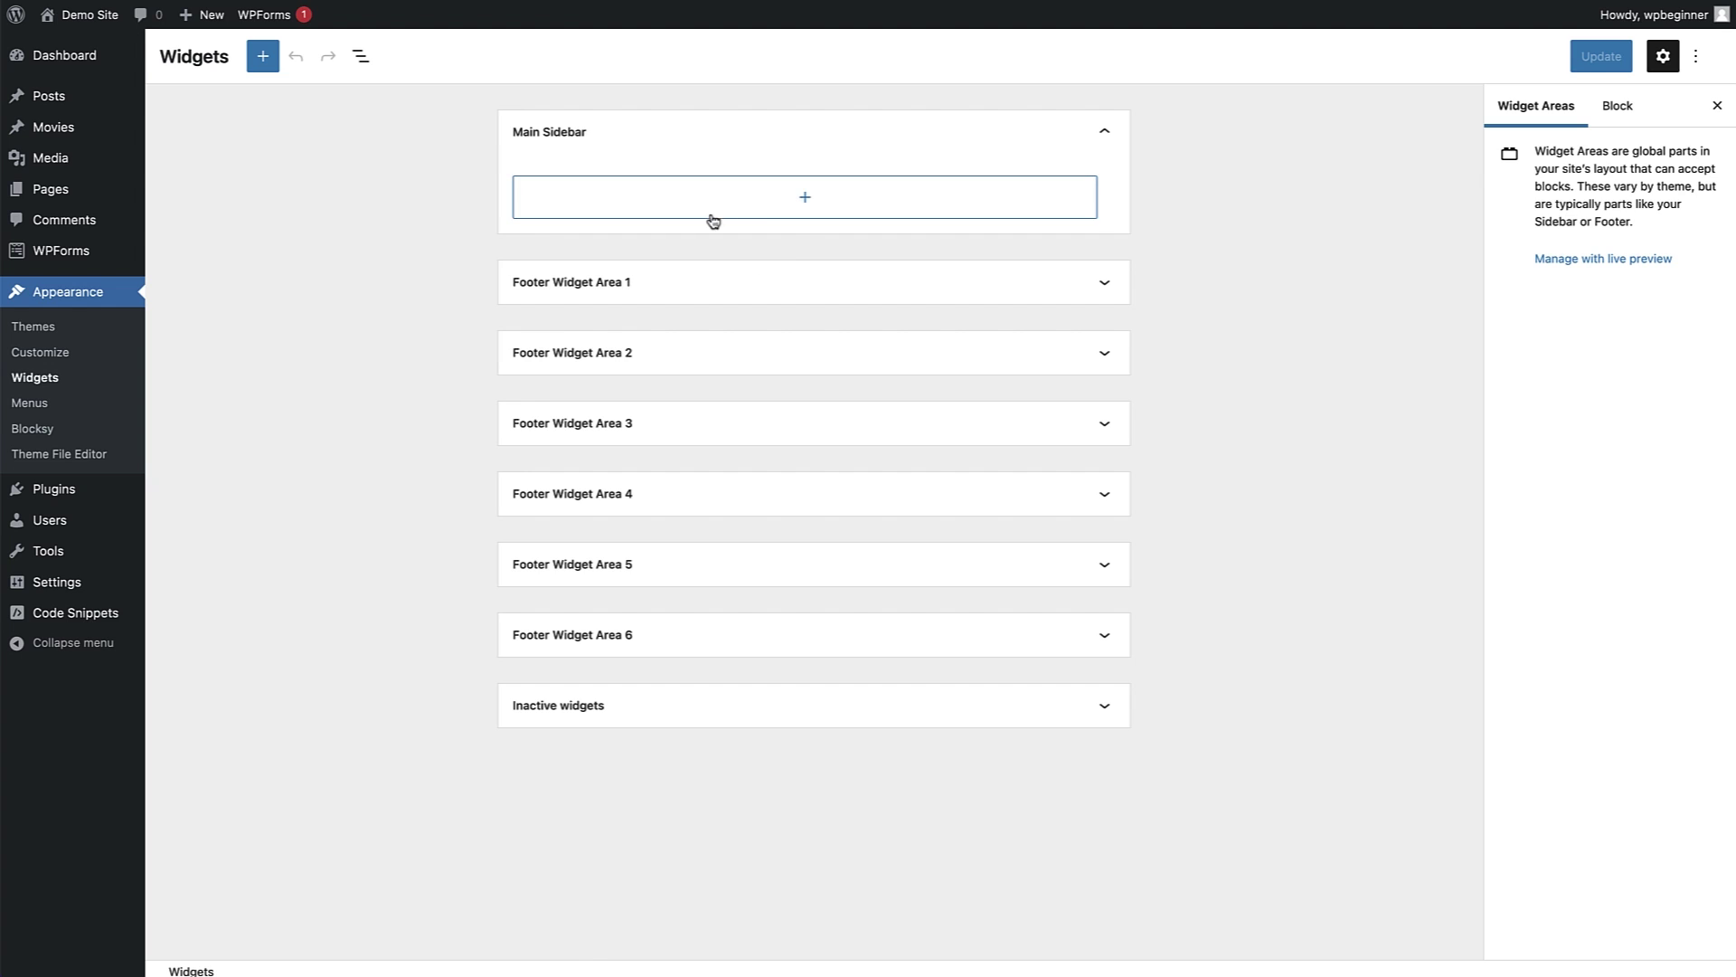
{"action": "left_click", "coordinate": [766, 213]}
{"action": "left_click", "coordinate": [795, 201]}
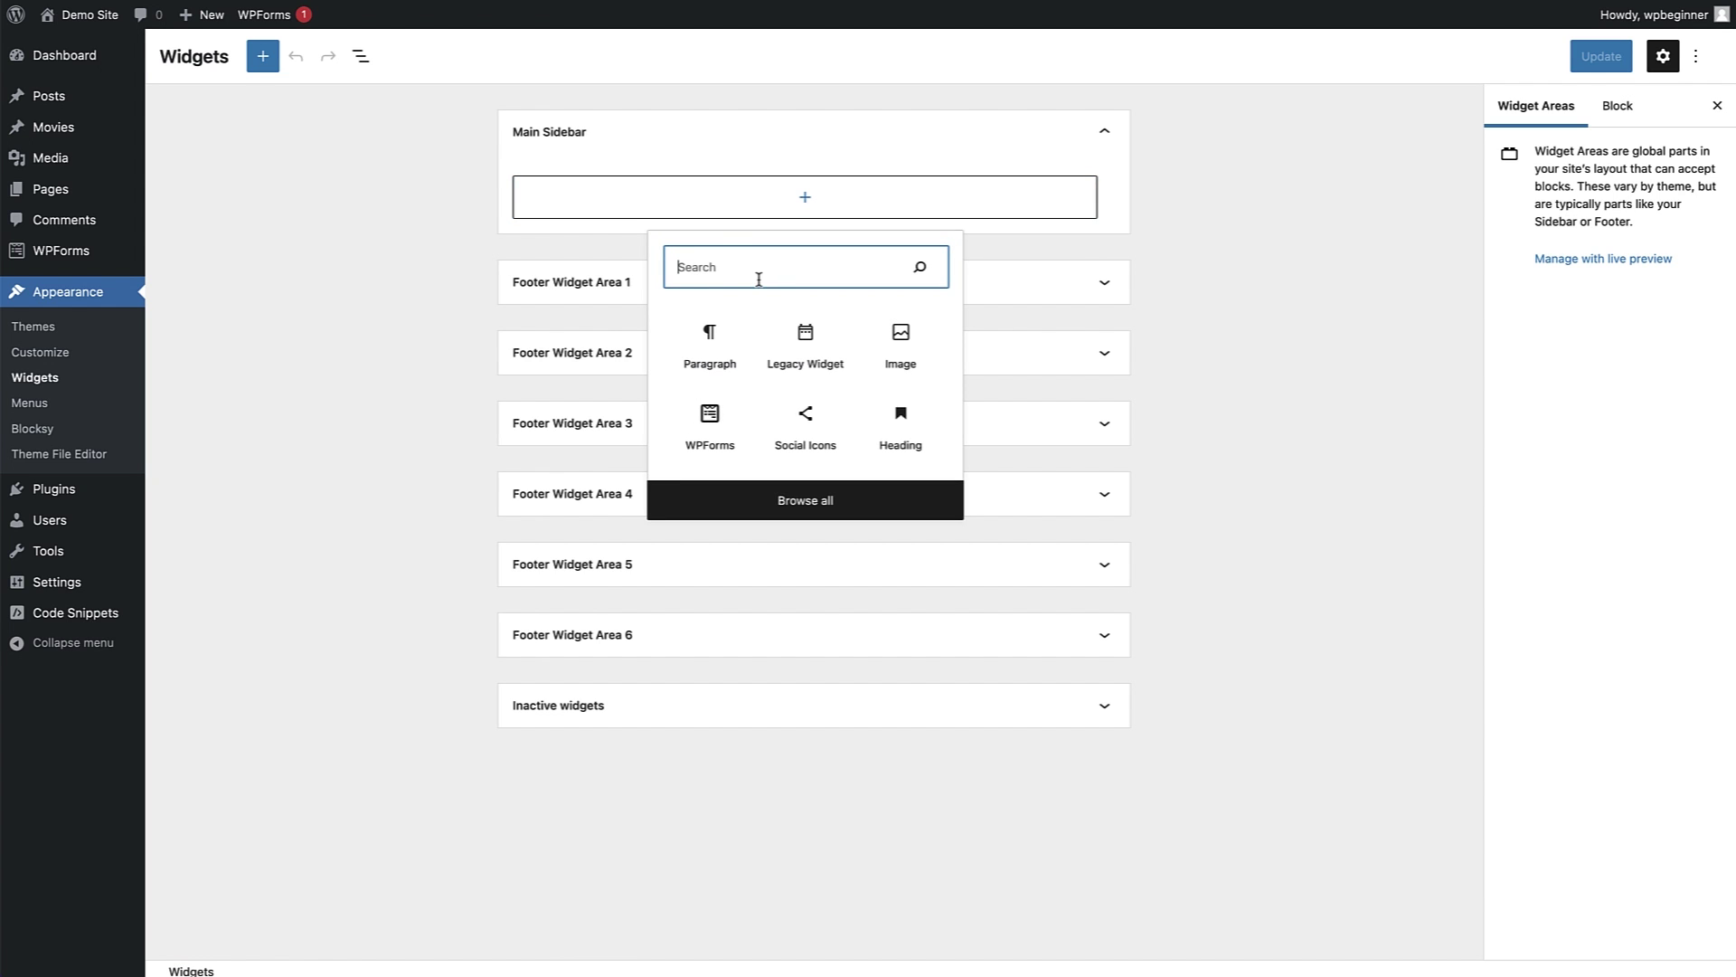
{"action": "type", "text": "custom post type"}
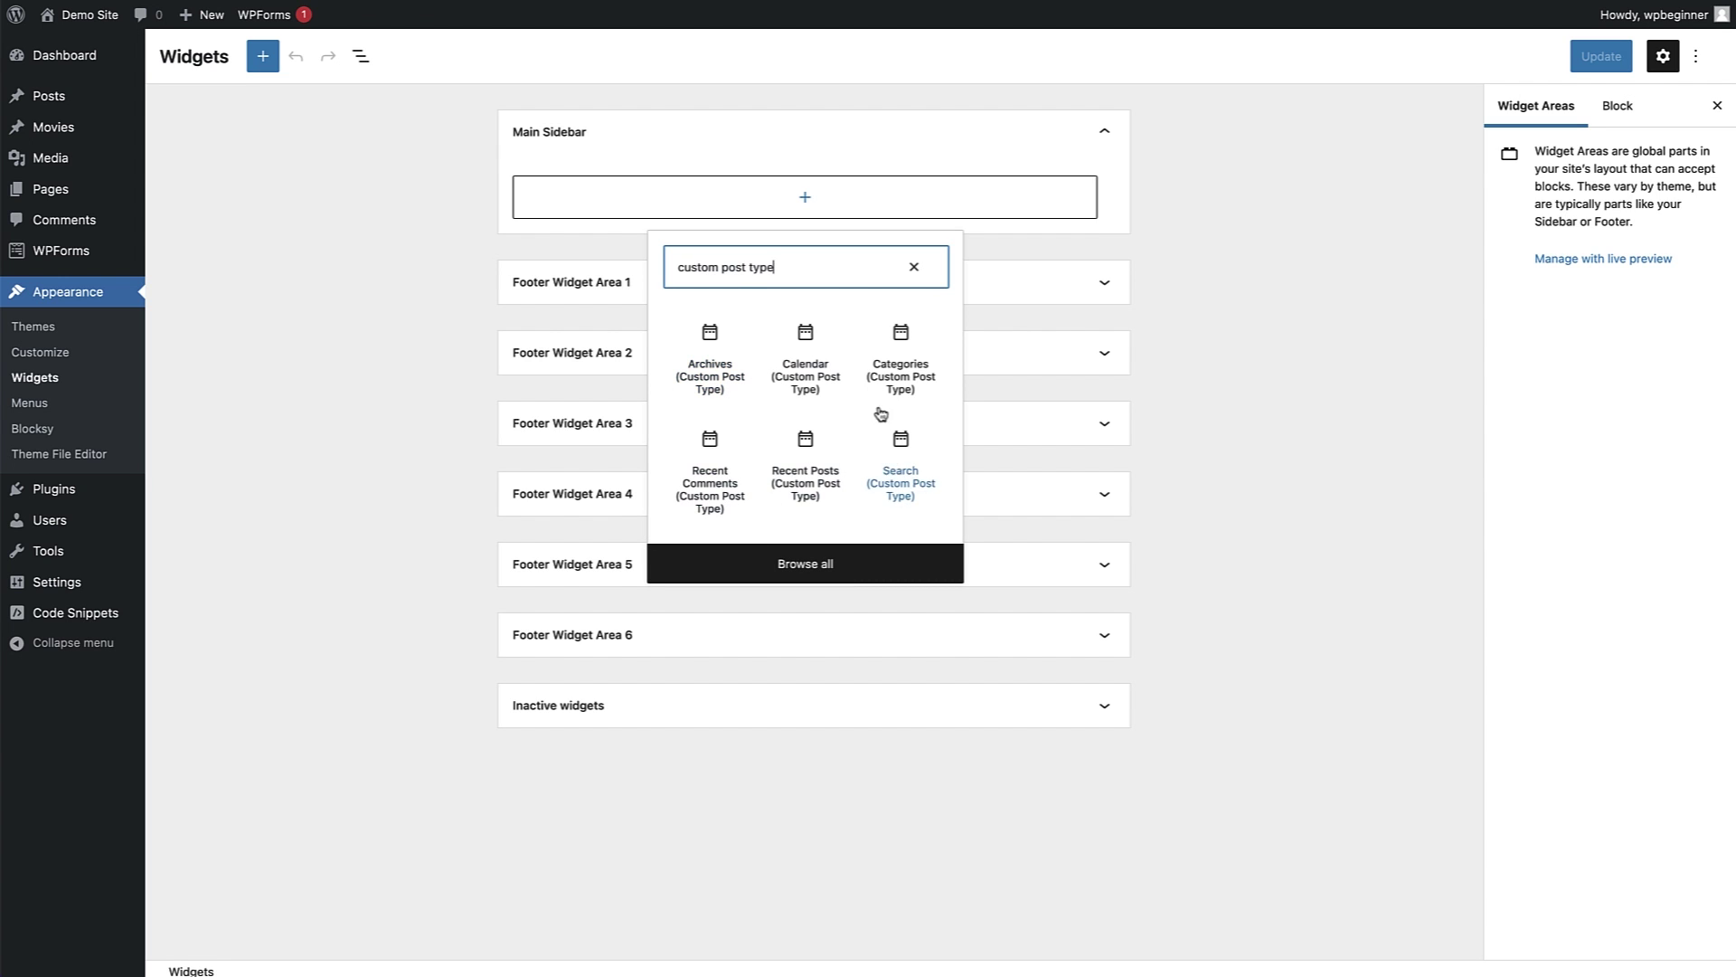
{"action": "left_click", "coordinate": [805, 483]}
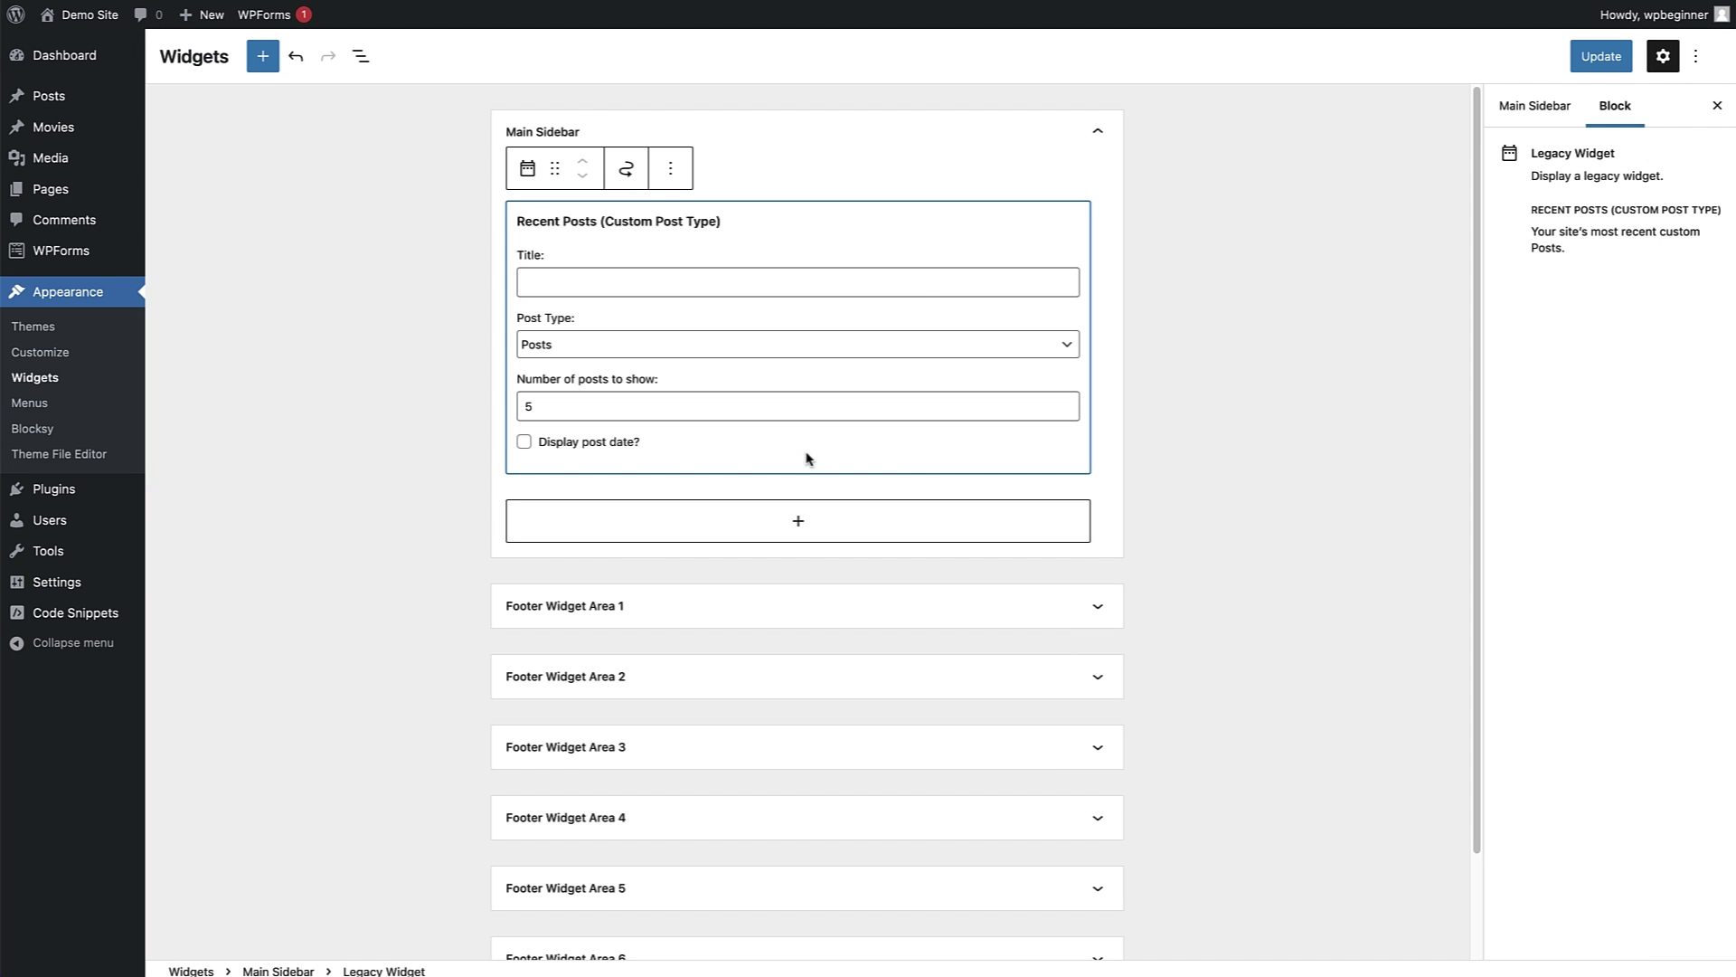
Title the widget Recent Movies, set its post type to Movies, save the widgets, and open the site's front page.
{"action": "left_click", "coordinate": [605, 288]}
{"action": "type", "text": "Recent Movies"}
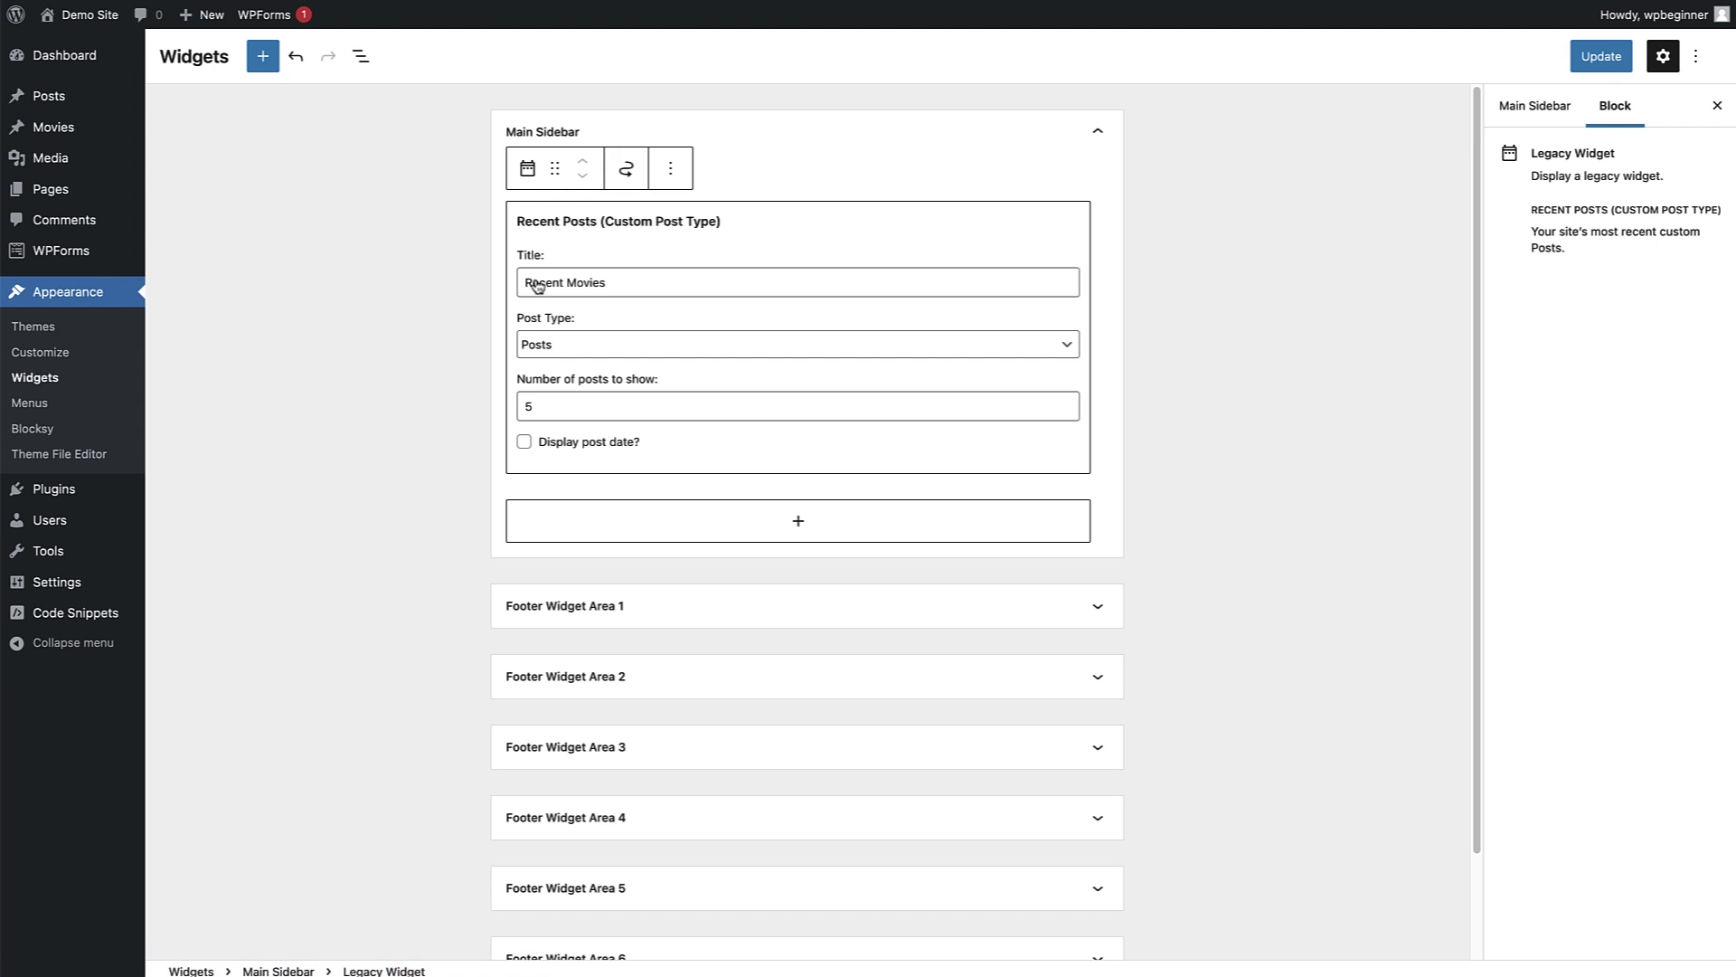
{"action": "left_click", "coordinate": [606, 353]}
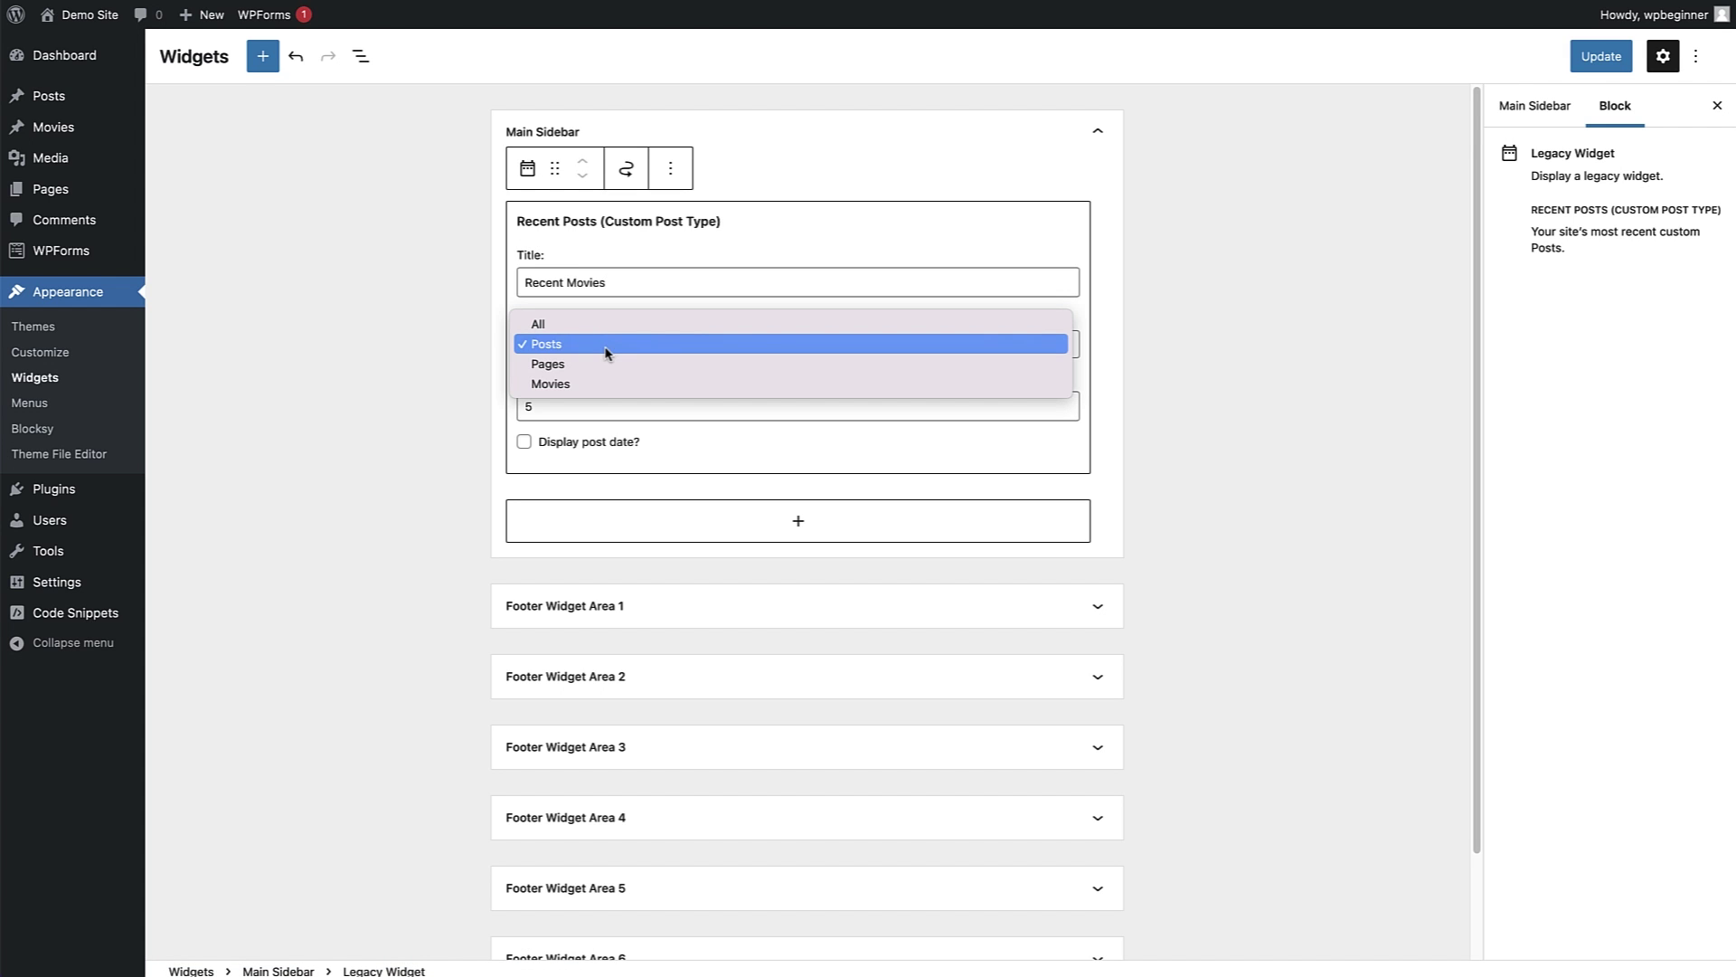
{"action": "left_click", "coordinate": [593, 387]}
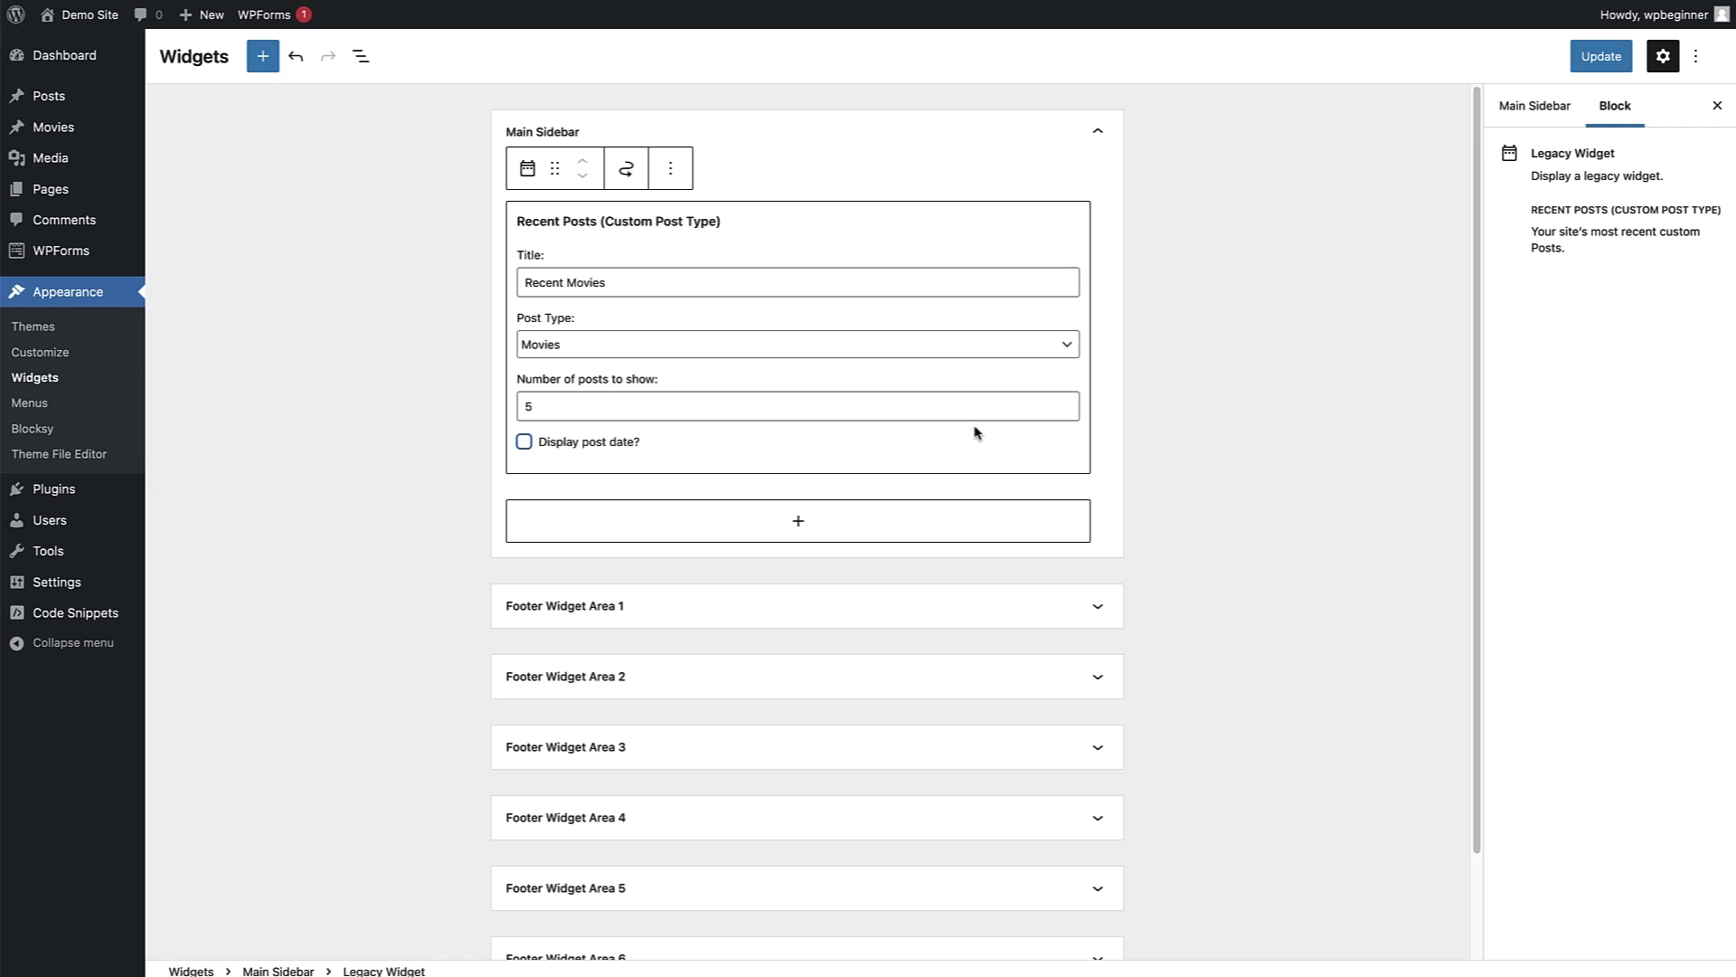
{"action": "left_click", "coordinate": [1579, 60]}
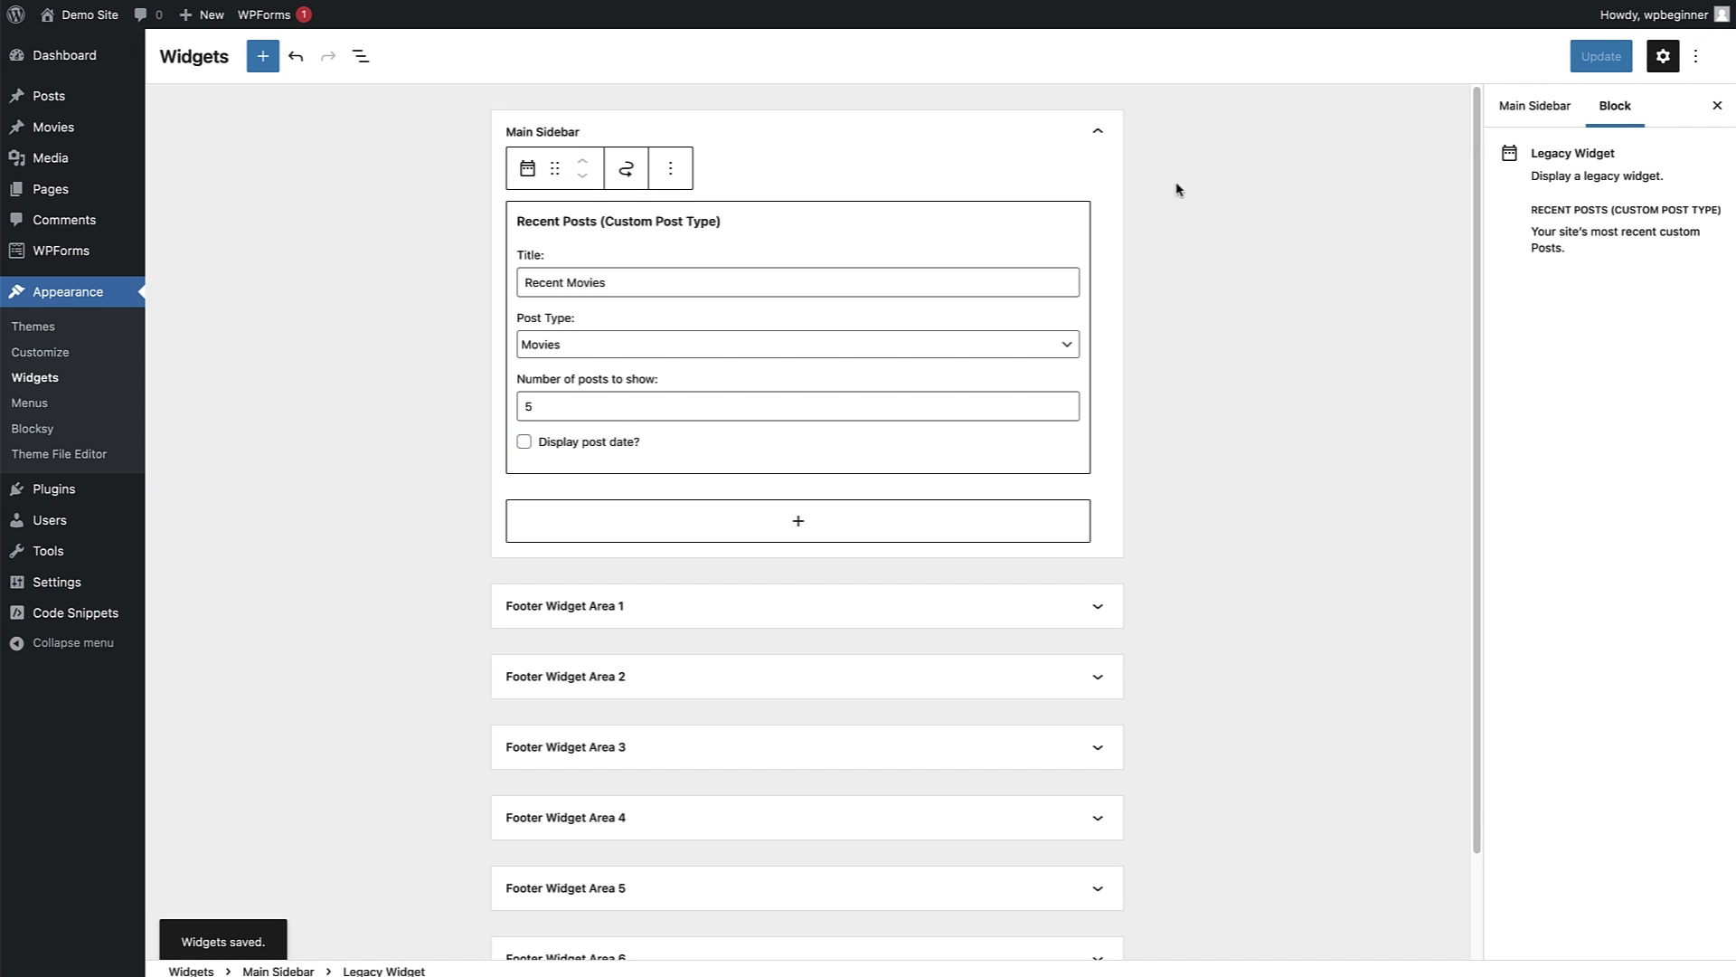
{"action": "left_click", "coordinate": [85, 14]}
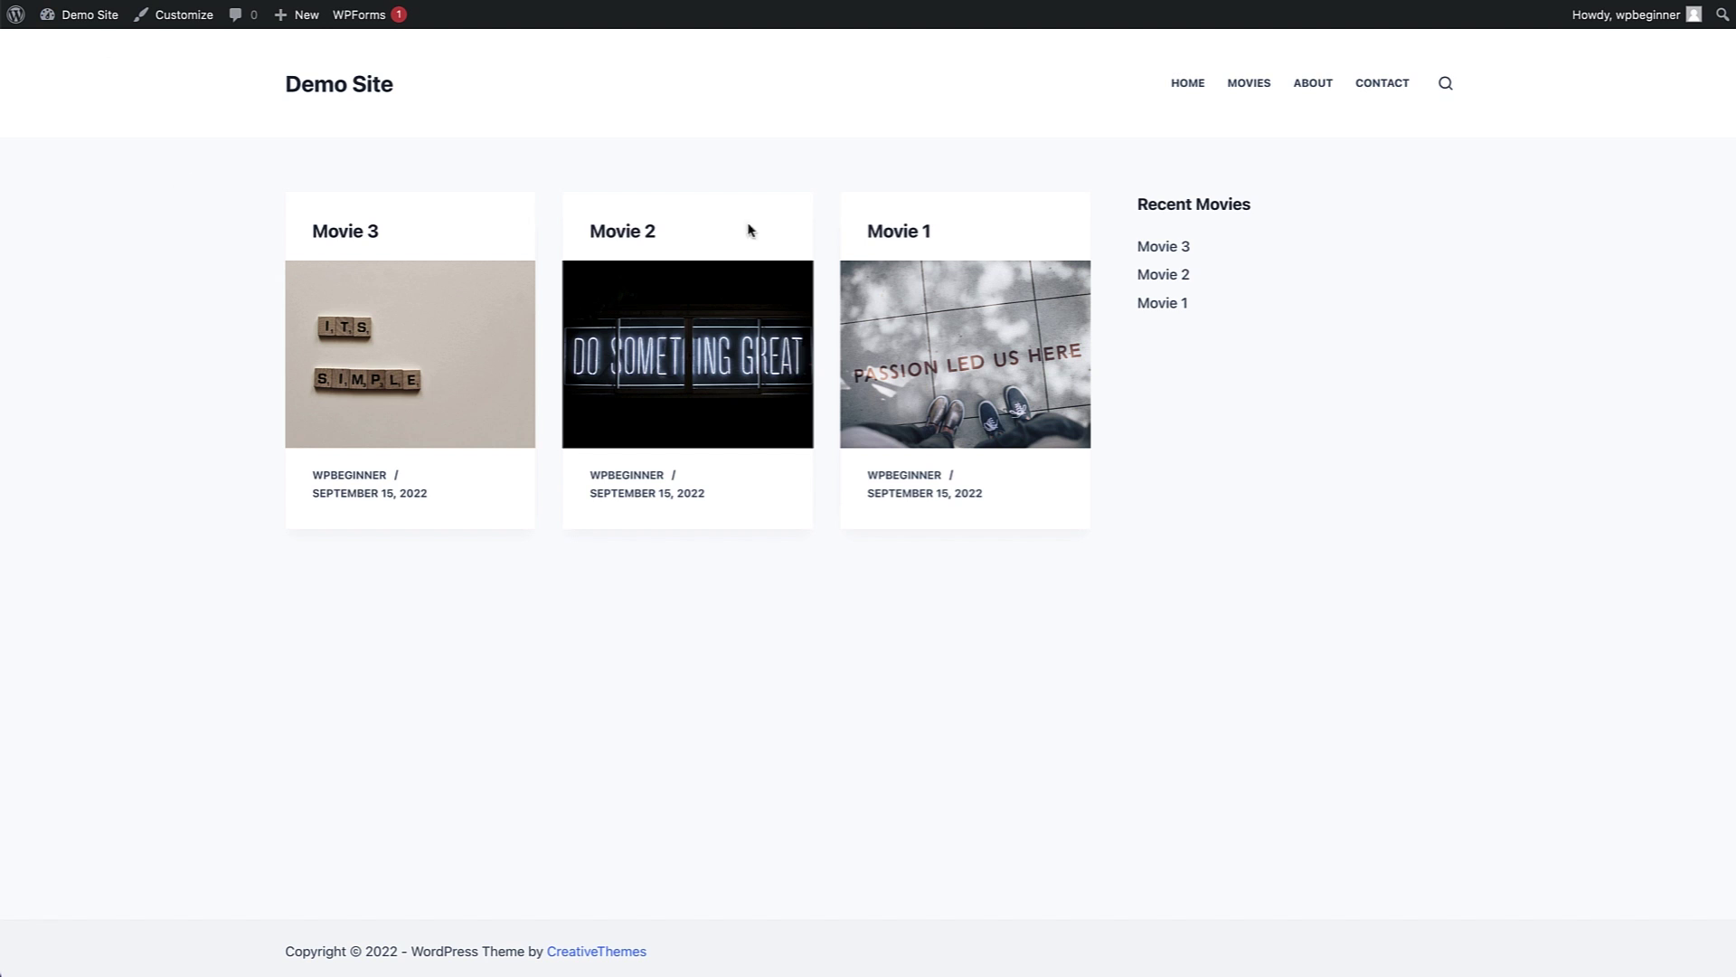